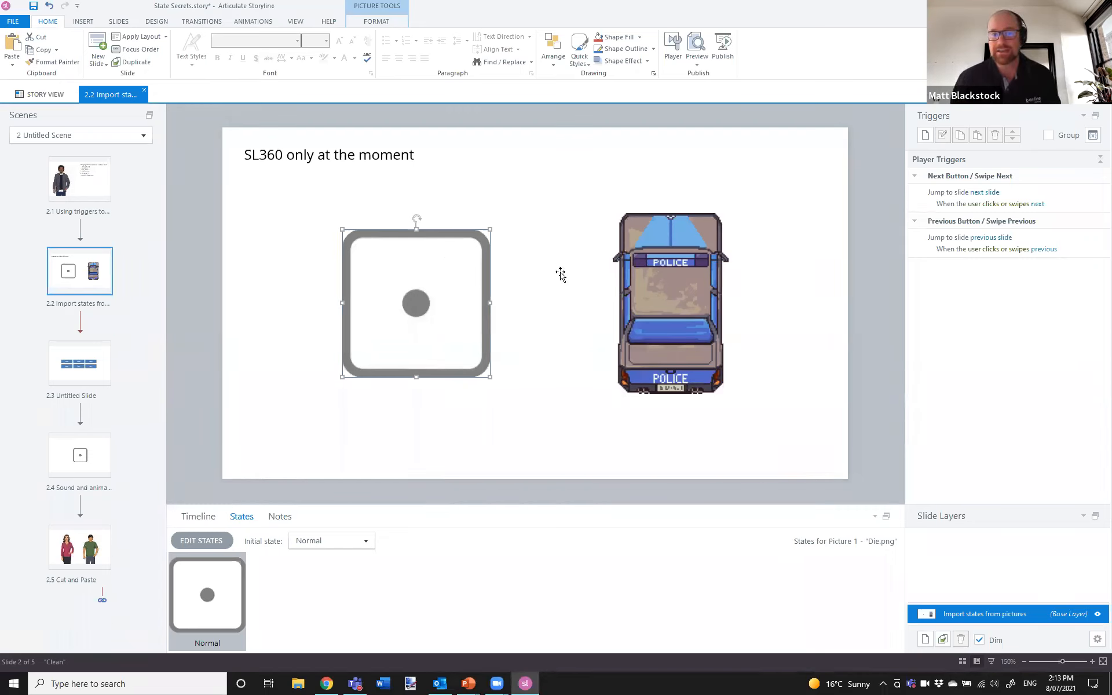
# Insert the pictures 1.png through 6.png as states of the die picture and finish editing its states
pyautogui.click(692, 286)
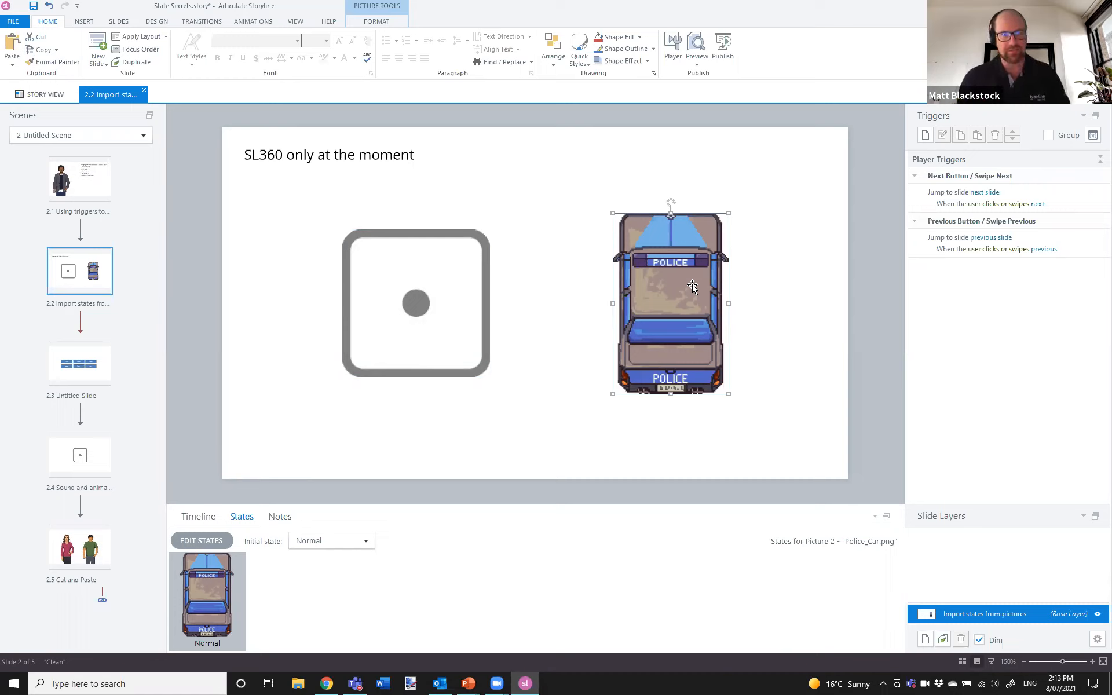
pyautogui.click(411, 327)
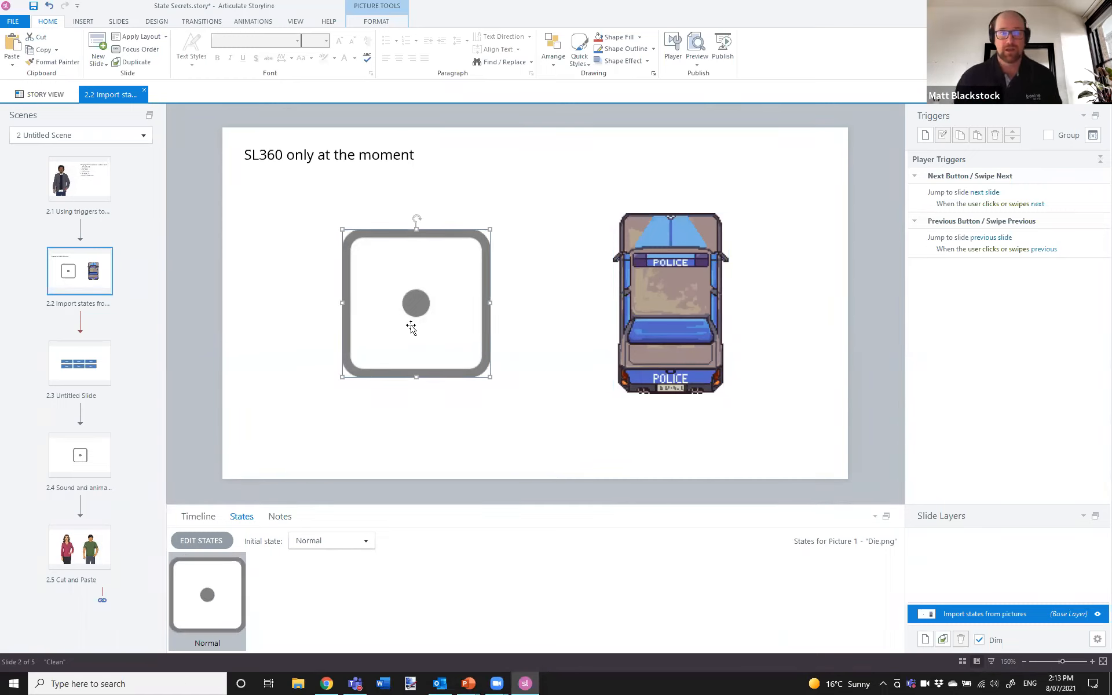
pyautogui.click(206, 546)
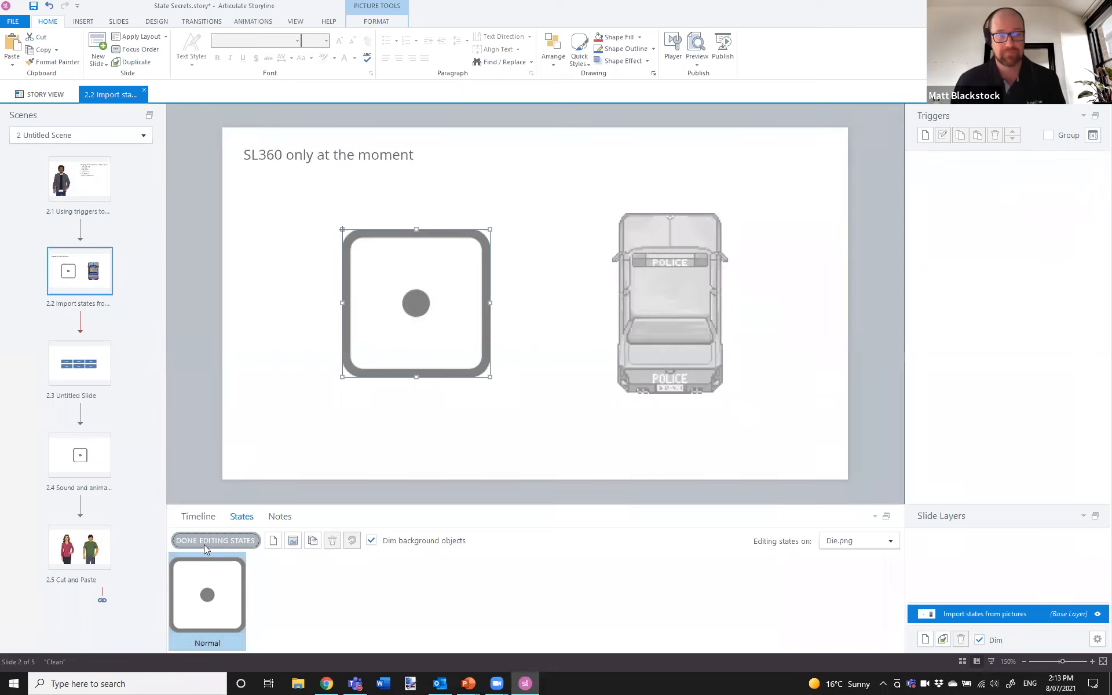
pyautogui.click(272, 541)
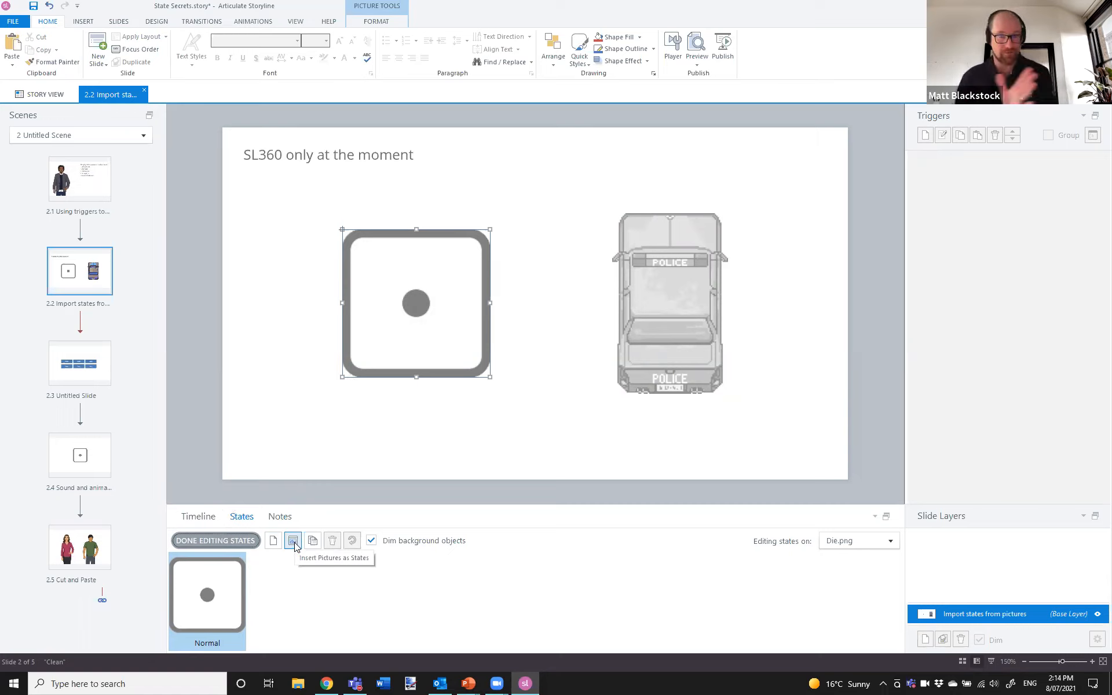
pyautogui.click(294, 542)
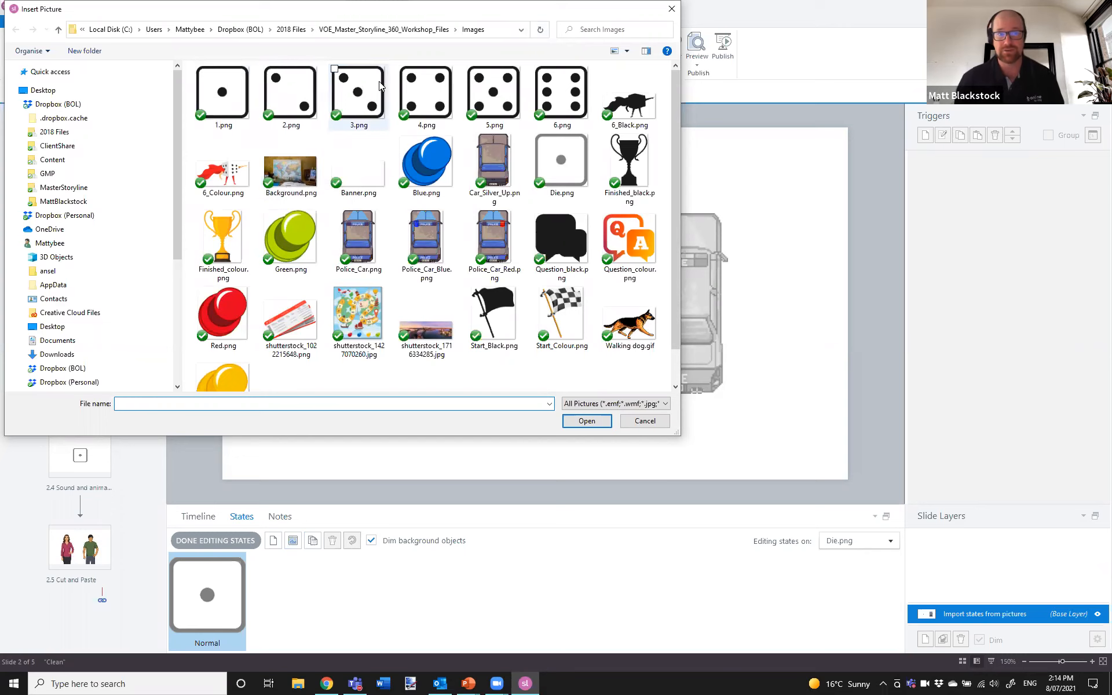
pyautogui.click(223, 93)
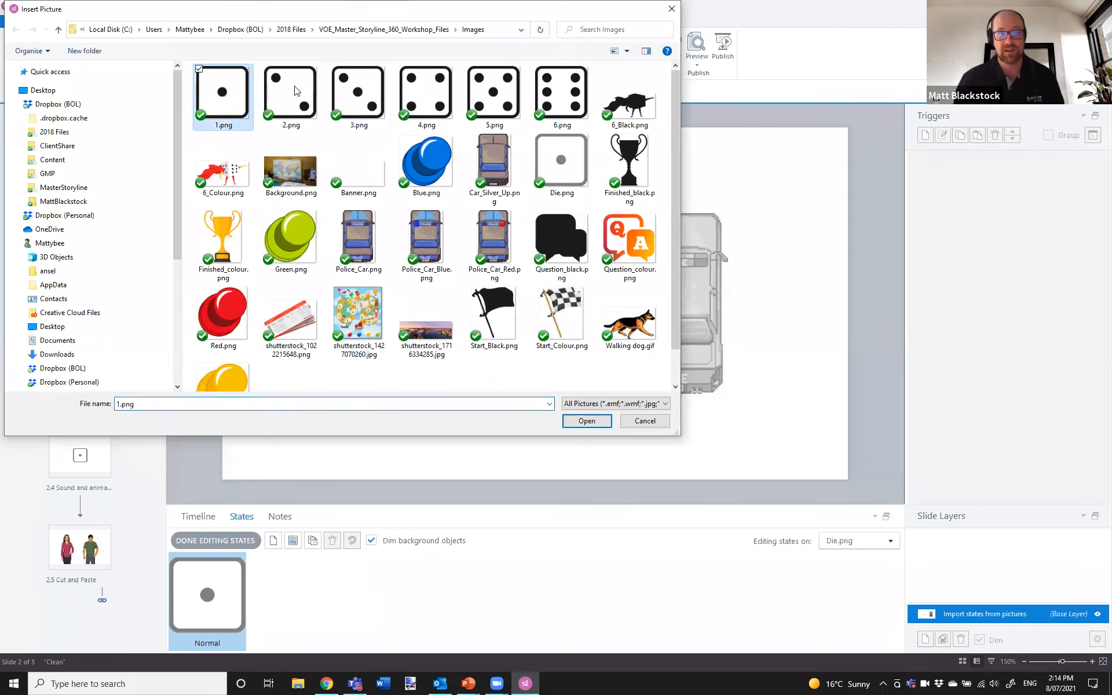
pyautogui.keyDown('shift'); pyautogui.click(367, 93); pyautogui.keyUp('shift')
pyautogui.keyDown('shift'); pyautogui.click(431, 95); pyautogui.keyUp('shift')
pyautogui.keyDown('shift'); pyautogui.click(517, 110); pyautogui.keyUp('shift')
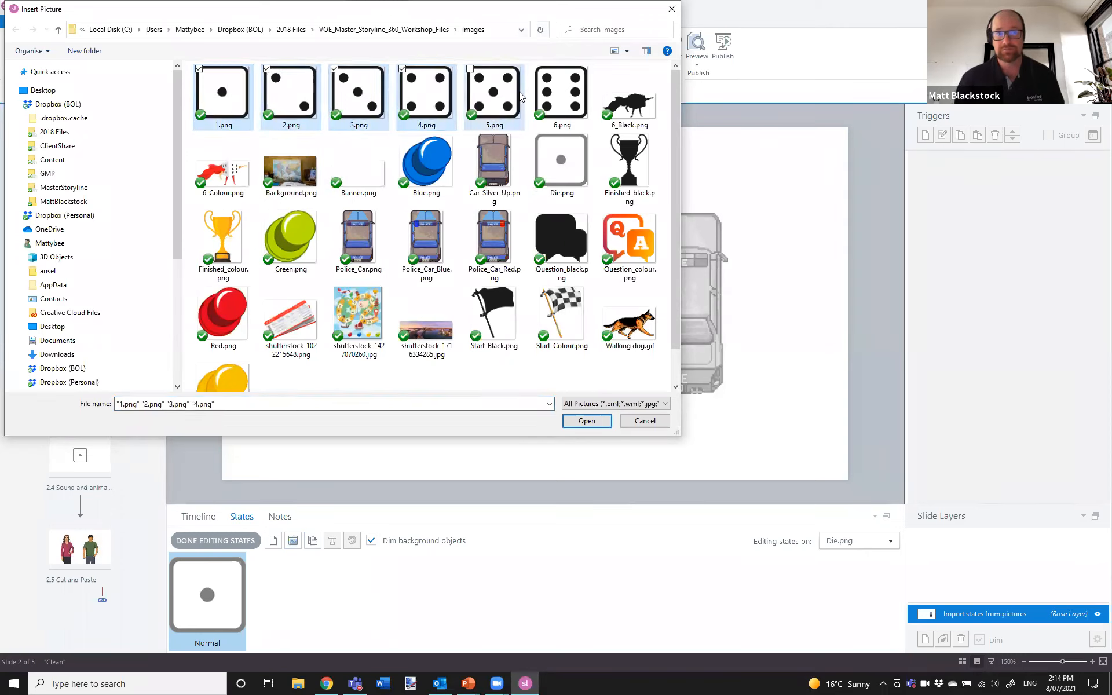
pyautogui.keyDown('shift'); pyautogui.click(551, 93); pyautogui.keyUp('shift')
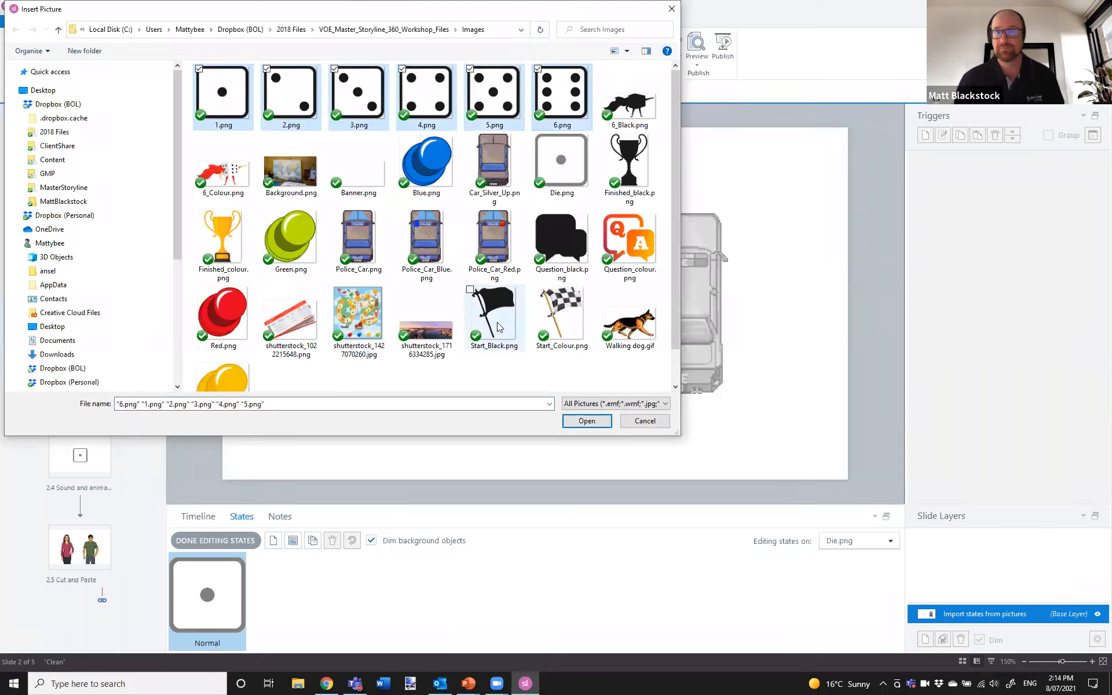
pyautogui.click(586, 421)
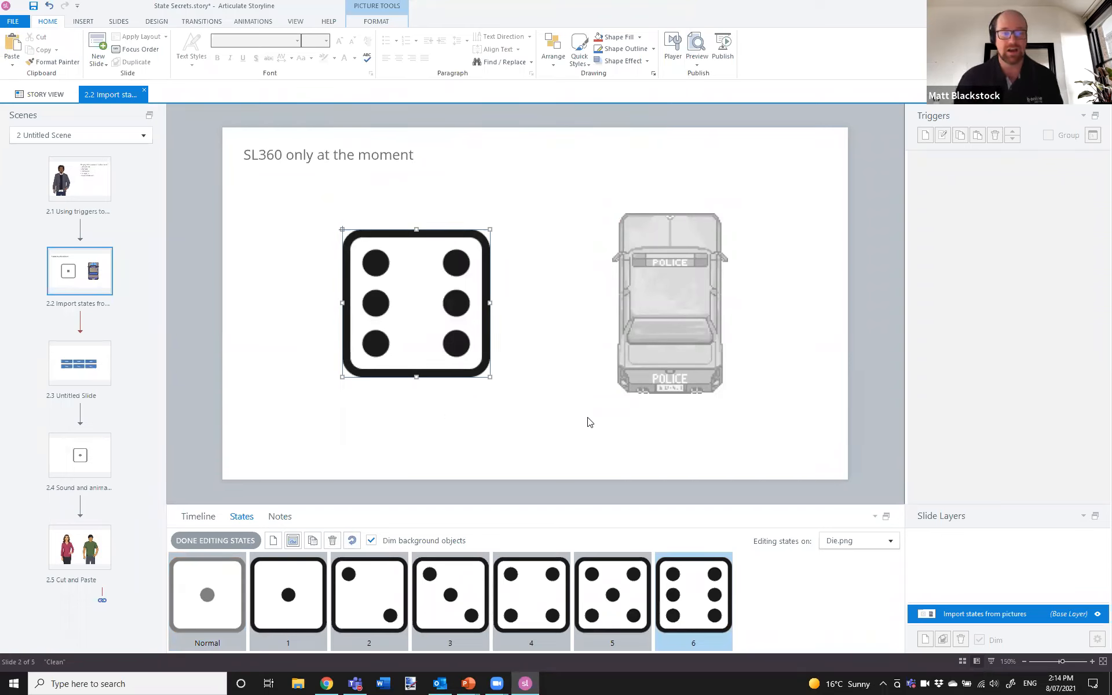
pyautogui.click(234, 540)
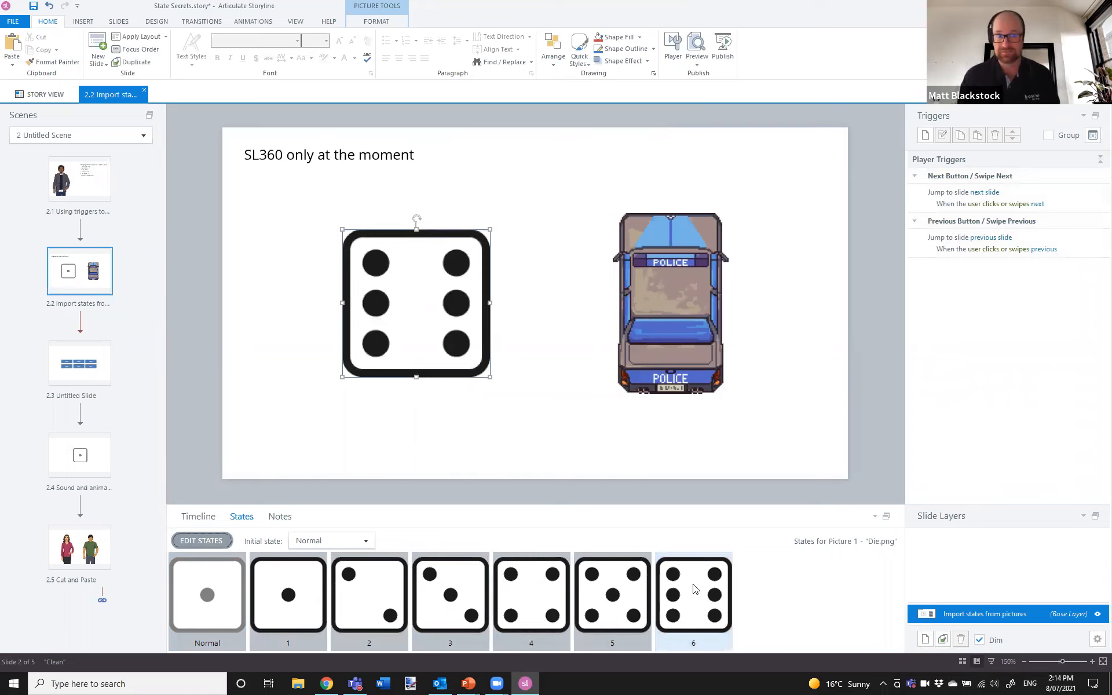
# Insert Police_Car_Blue.png and Police_Car_Red.png as states of the police car picture and finish editing its states
pyautogui.click(638, 286)
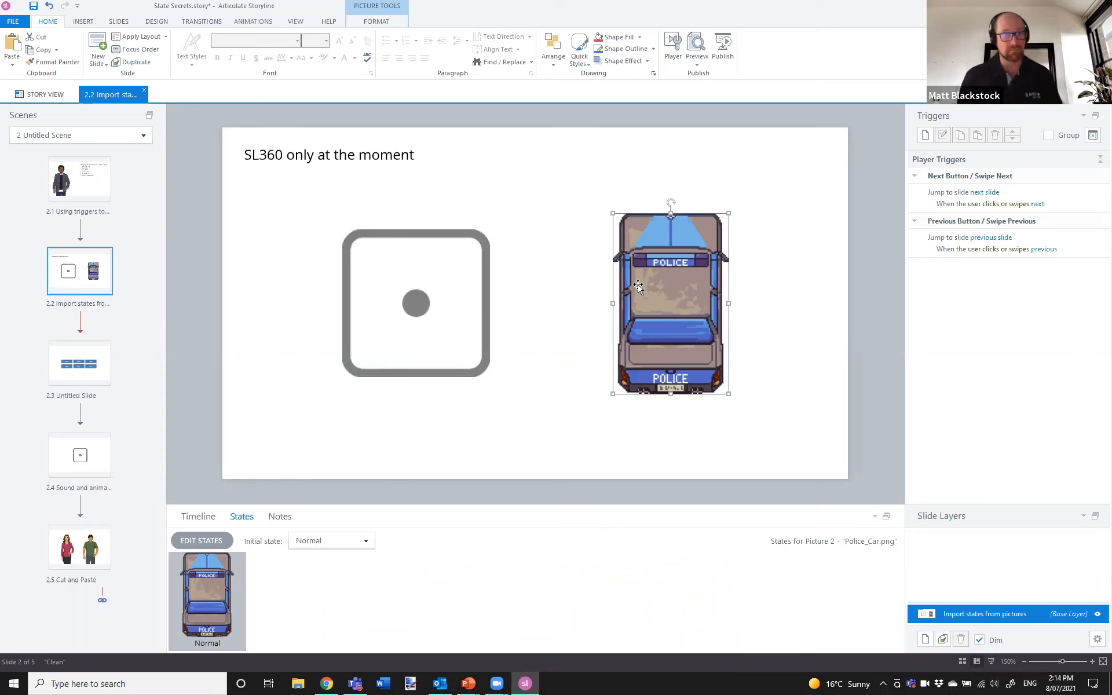
pyautogui.click(200, 540)
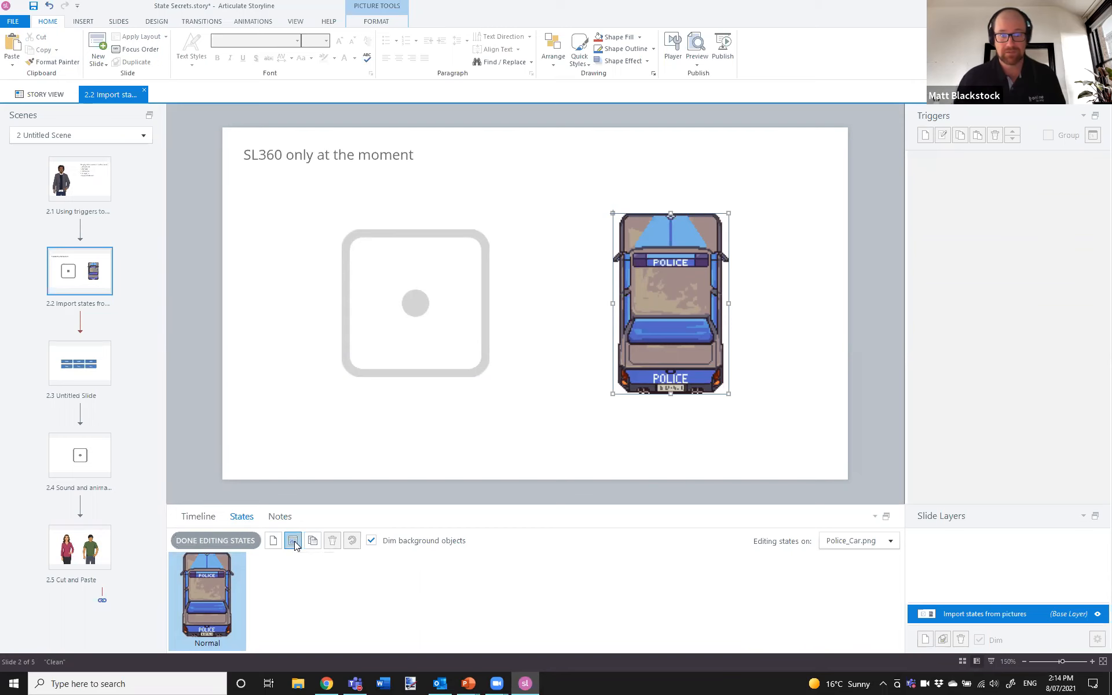
pyautogui.click(293, 540)
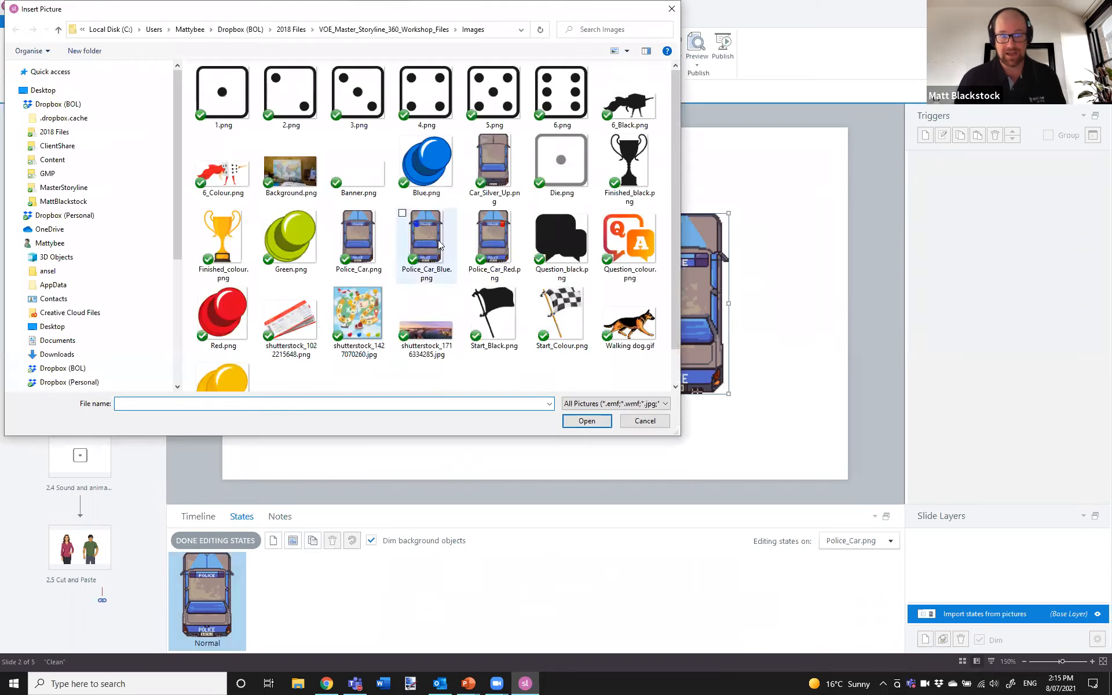
pyautogui.press('ctrl')
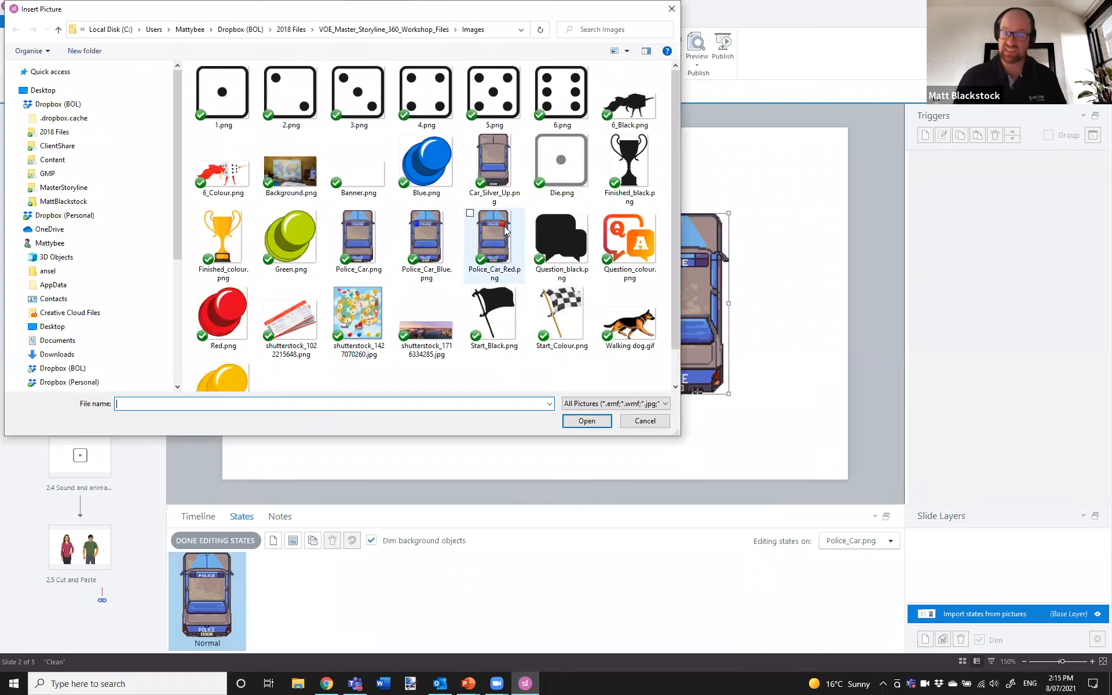
pyautogui.click(440, 239)
pyautogui.keyDown('ctrl'); pyautogui.click(488, 241); pyautogui.keyUp('ctrl')
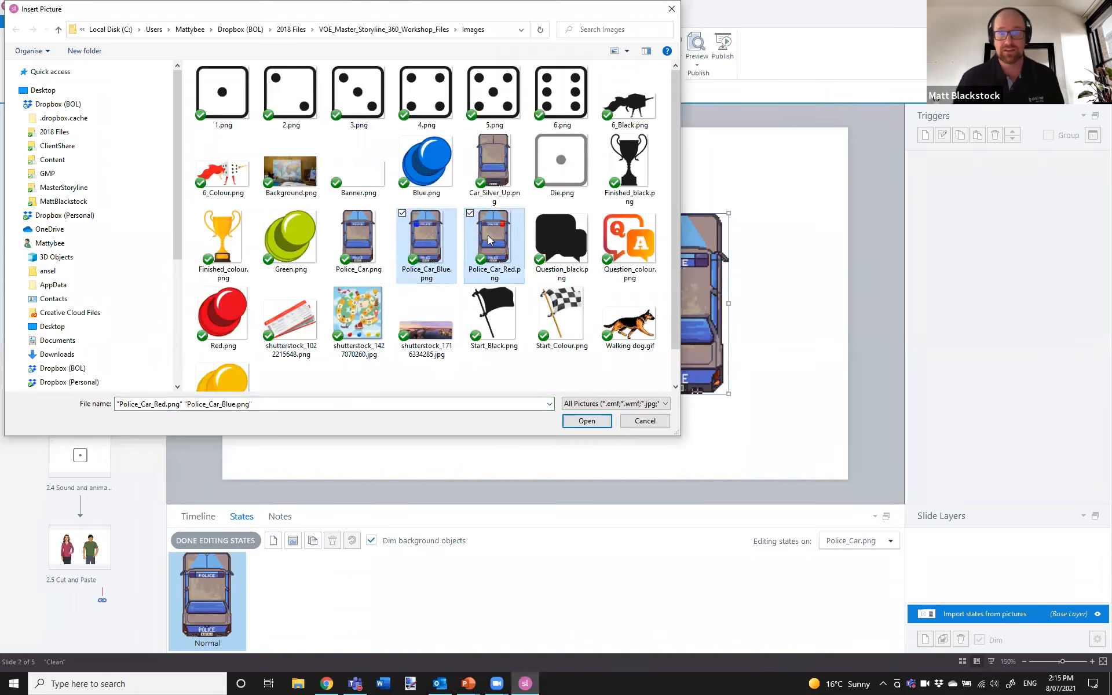
pyautogui.click(586, 421)
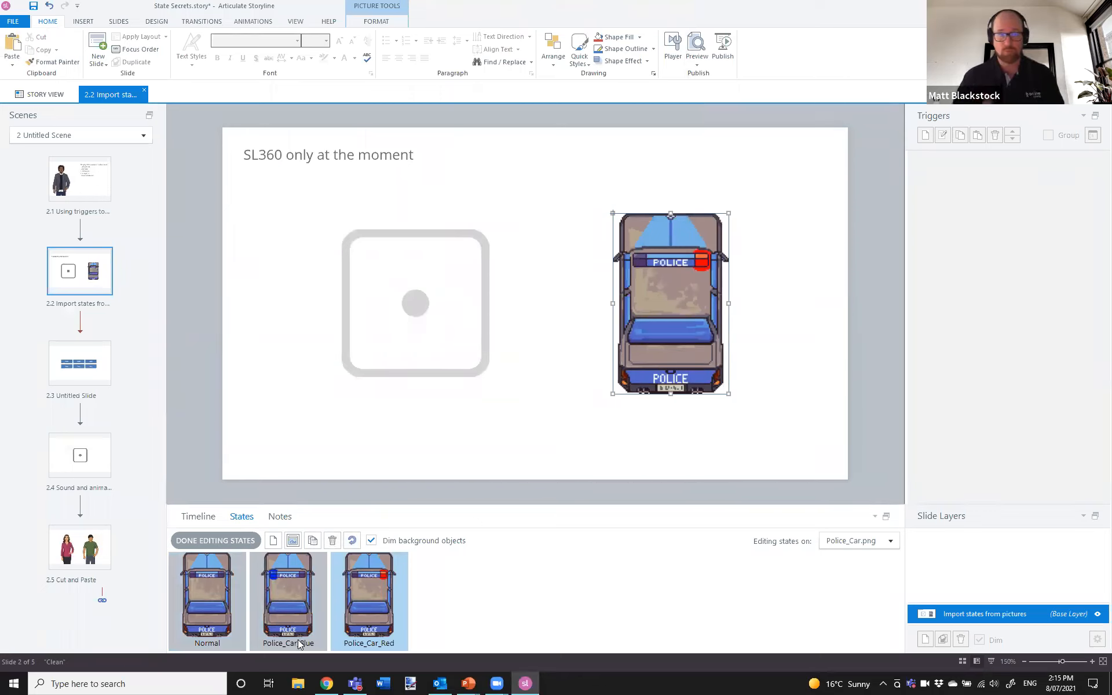
pyautogui.click(219, 541)
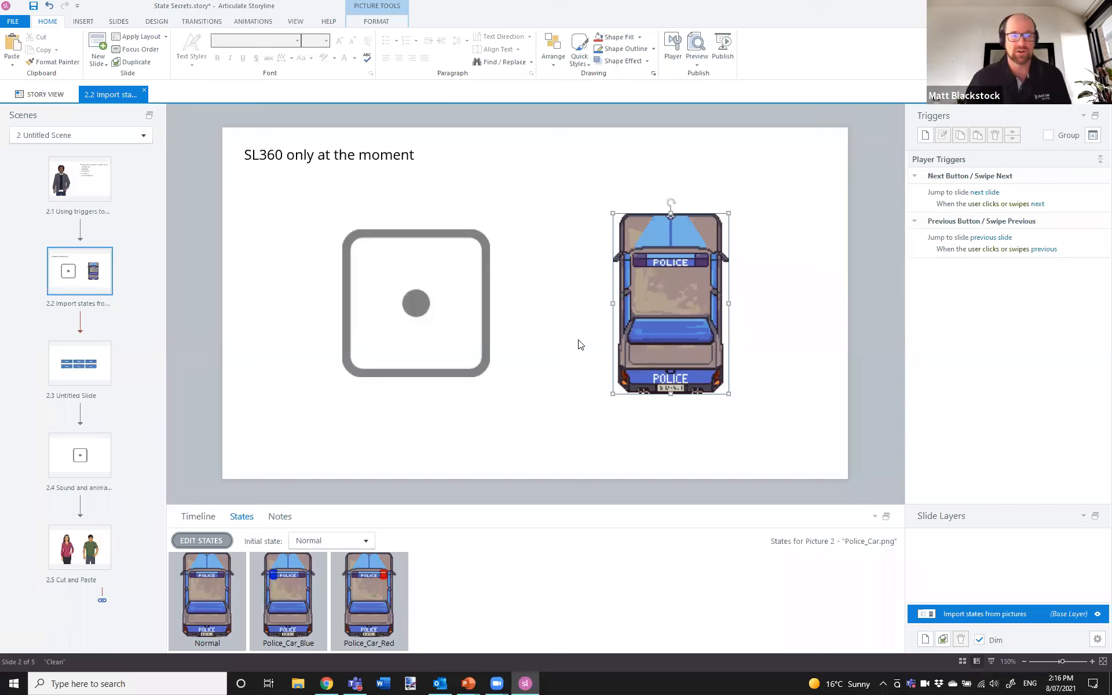
# Preview slide 1.3 Animating States from scene 1 and try the Next buttons in its last row
pyautogui.click(411, 249)
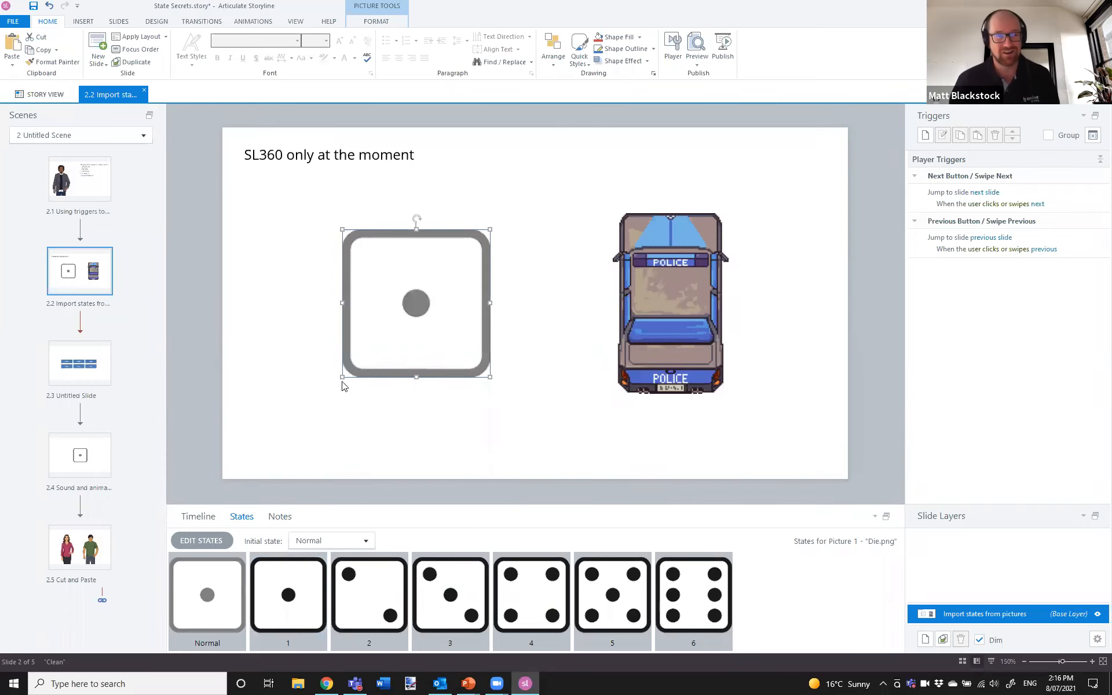
pyautogui.click(46, 95)
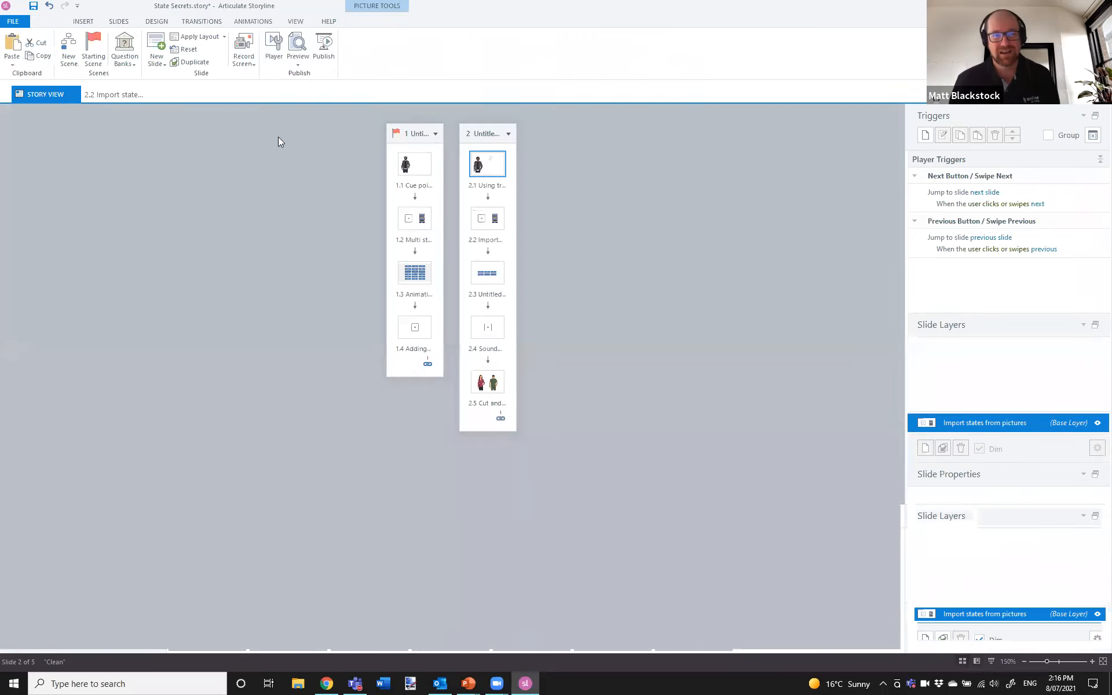
pyautogui.click(420, 273)
pyautogui.doubleClick(419, 269)
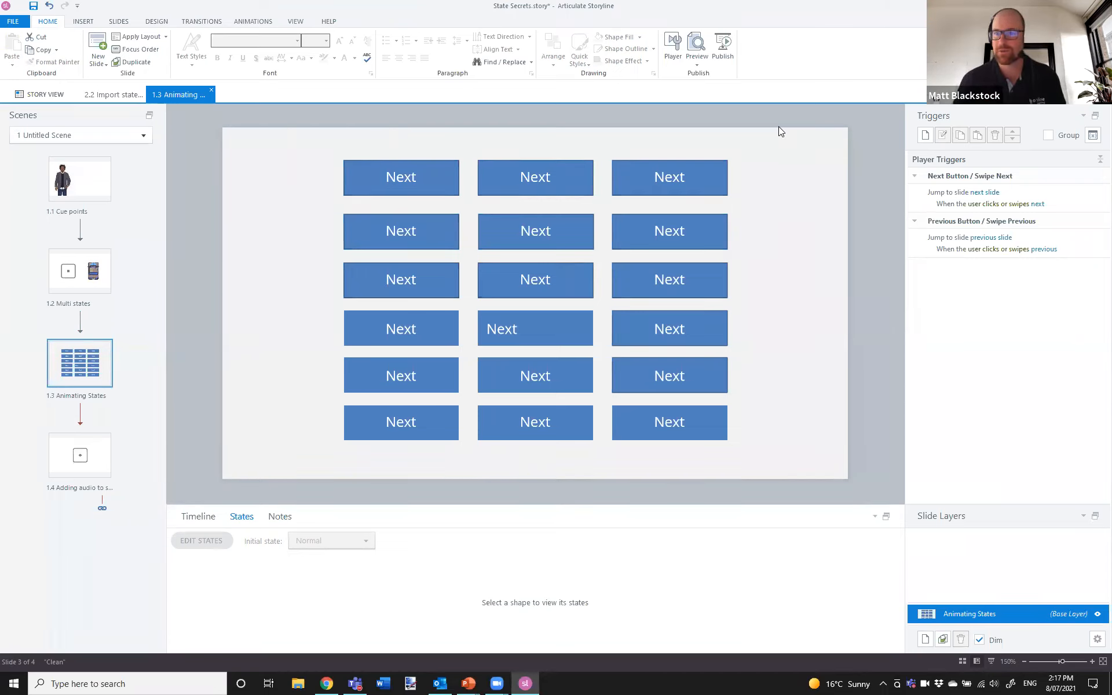
pyautogui.hotkey('ctrl', 'F12')
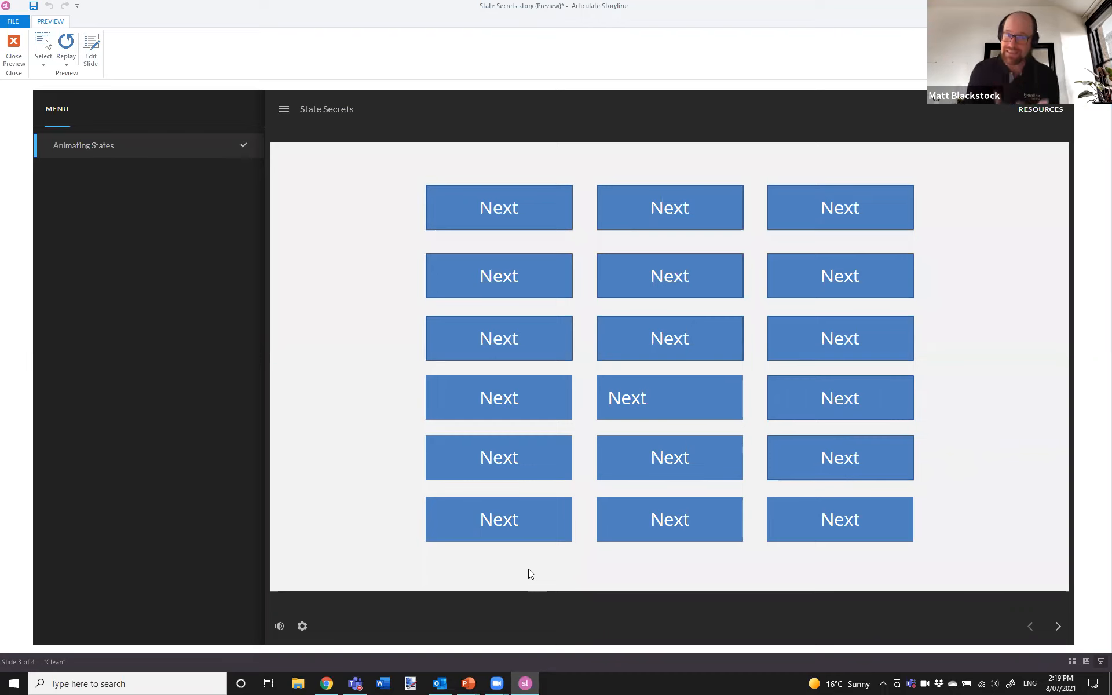
pyautogui.click(545, 514)
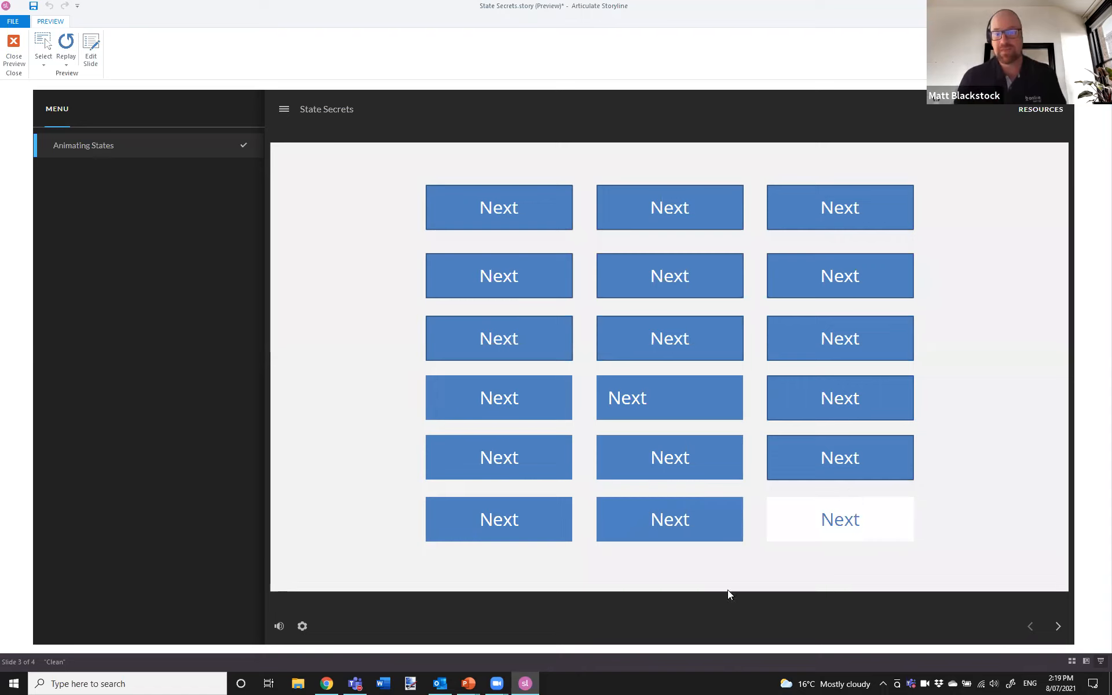
pyautogui.click(664, 529)
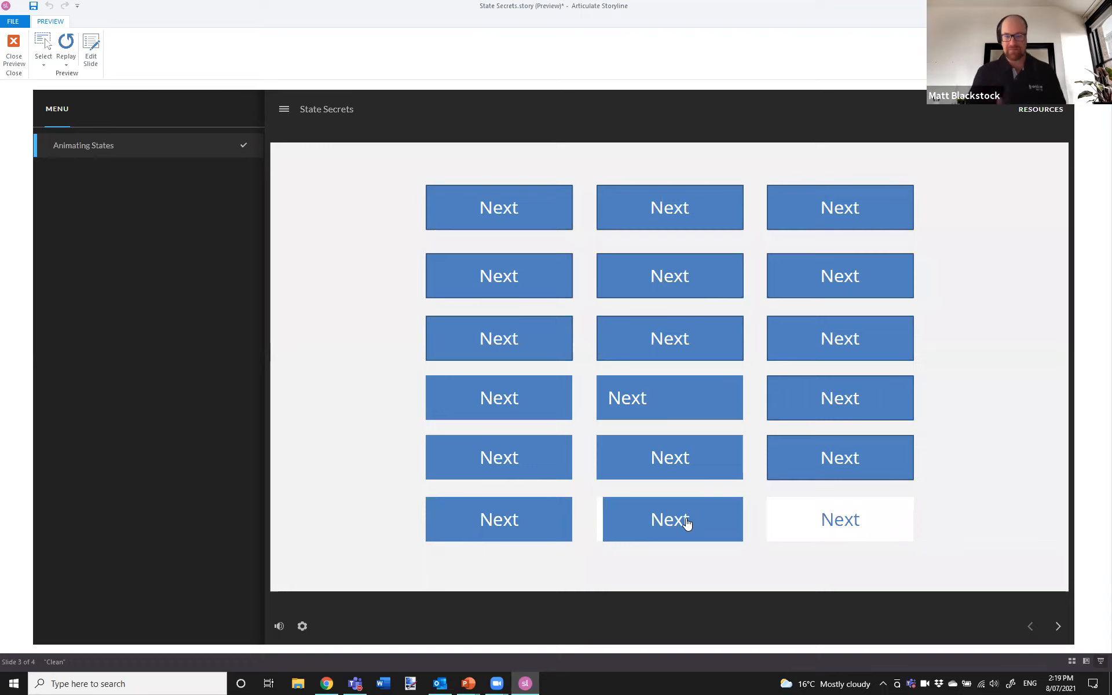
pyautogui.click(836, 531)
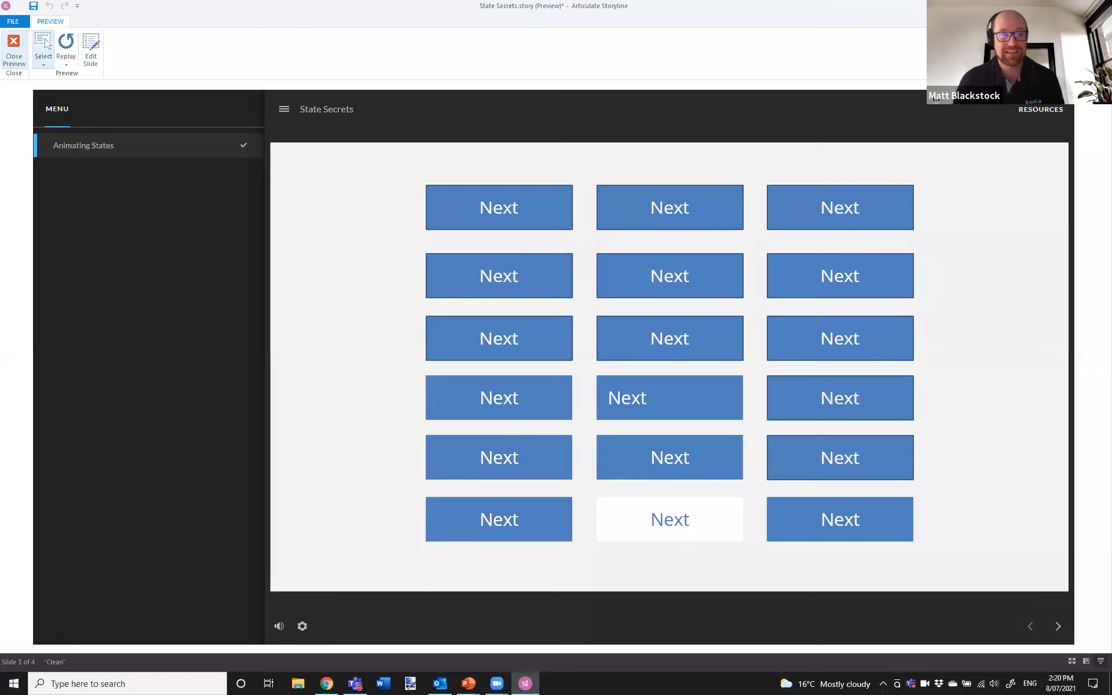
# Leave the preview and open slide 2.3 with the six Next buttons in scene 2
pyautogui.hotkey('alt', 'Tab')
pyautogui.hotkey('alt', 'Tab')
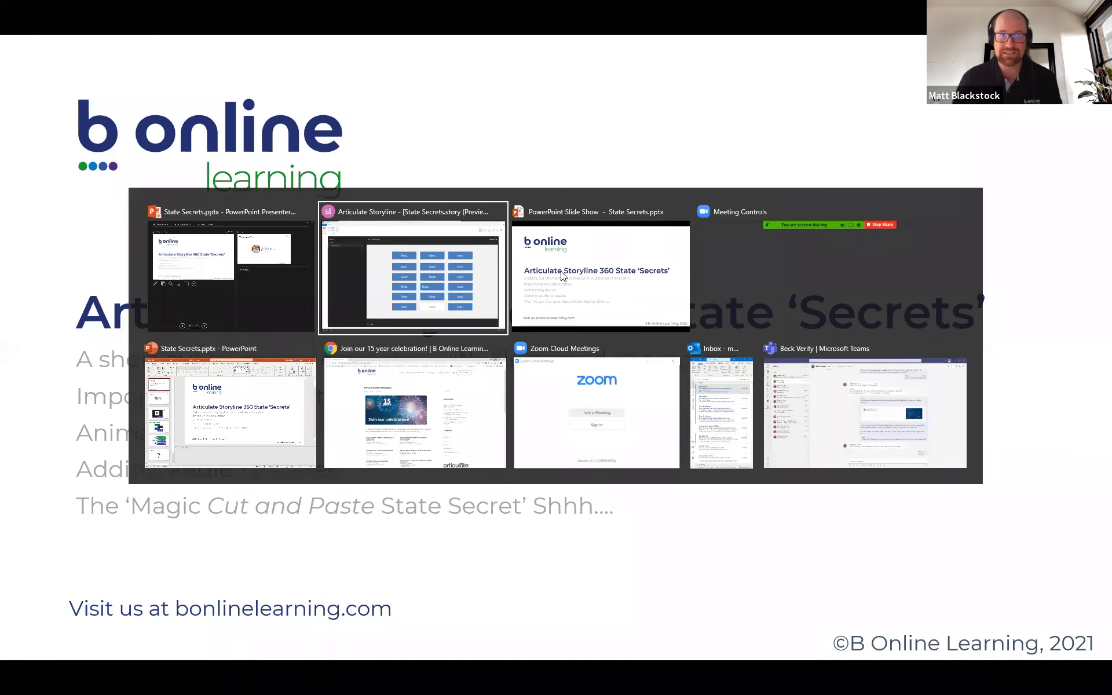
pyautogui.click(445, 271)
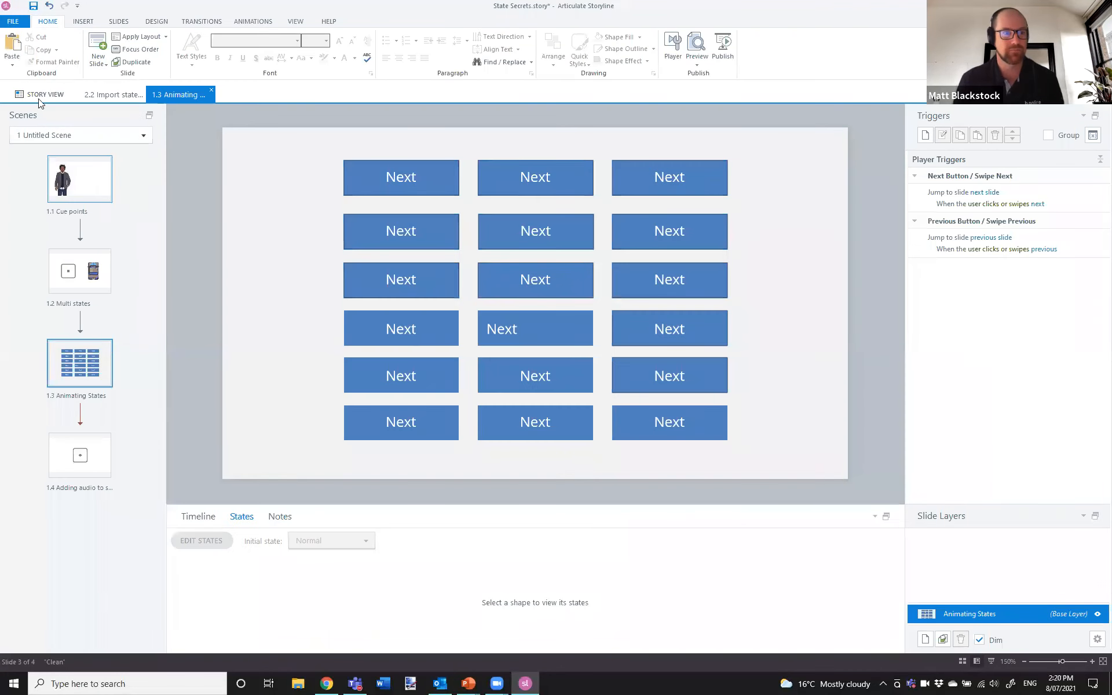
pyautogui.click(125, 95)
pyautogui.click(64, 366)
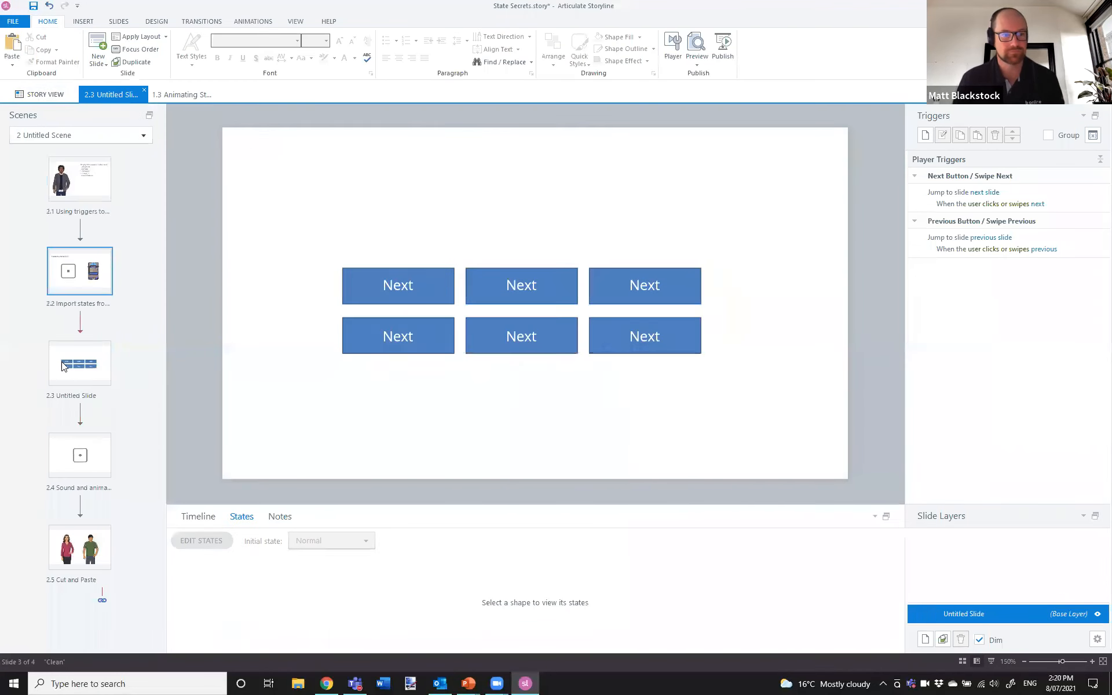
# Add a Hover state to the first Next button in the upper row
pyautogui.click(388, 270)
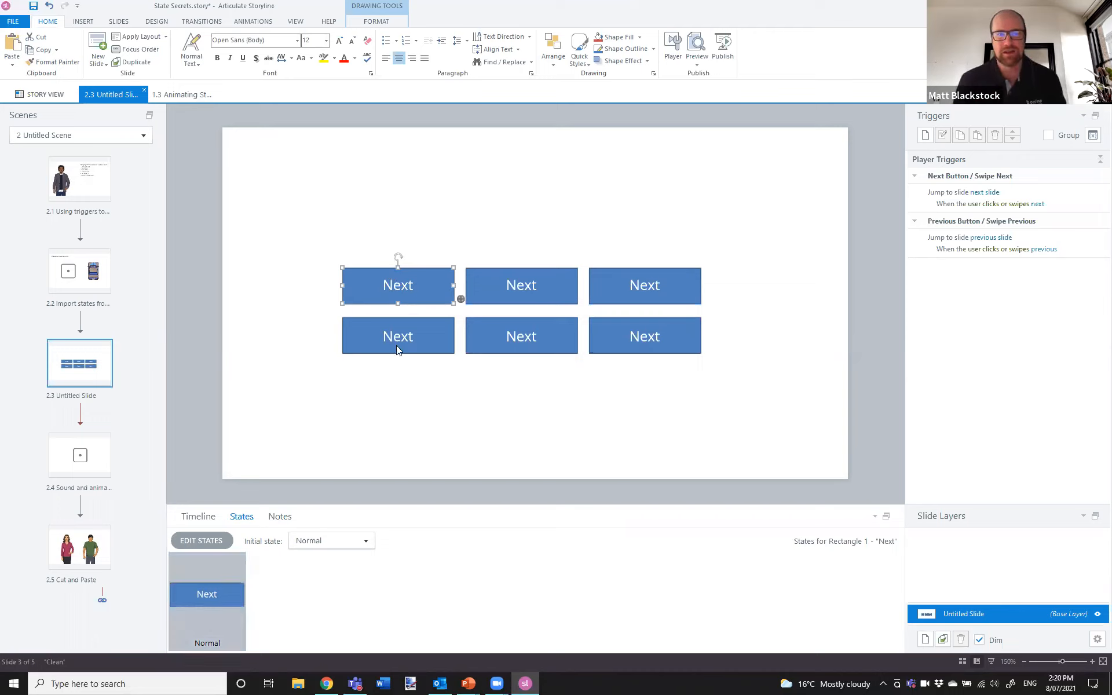
pyautogui.click(200, 541)
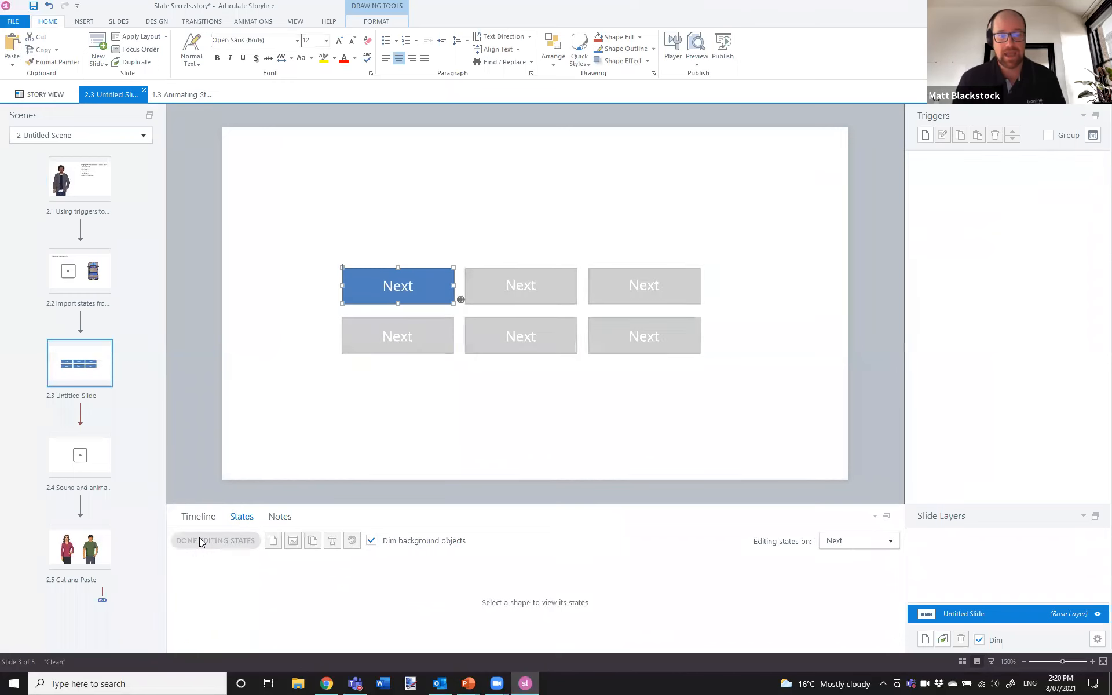
pyautogui.click(273, 541)
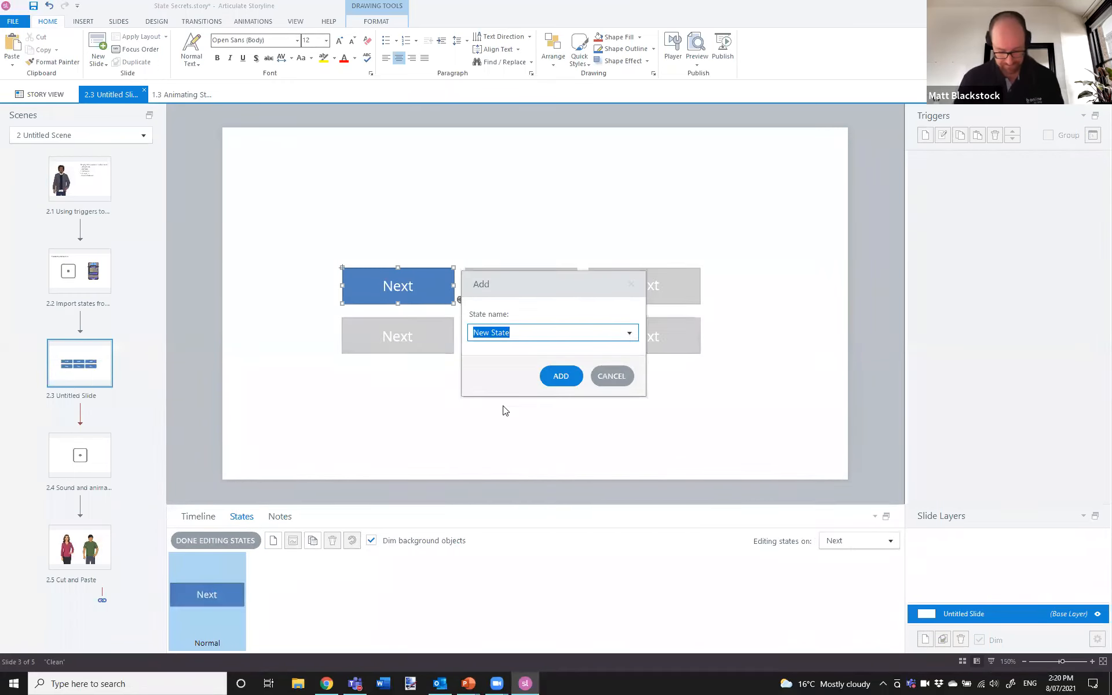
pyautogui.write('Hover')
pyautogui.press('Return')
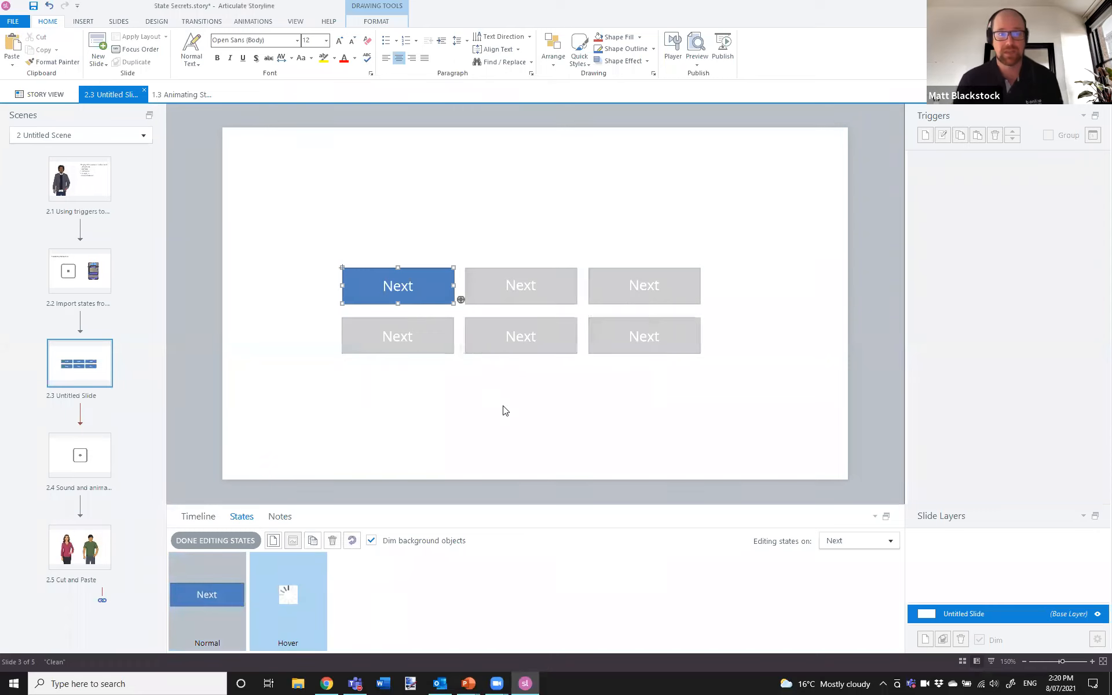
pyautogui.click(464, 418)
pyautogui.click(299, 571)
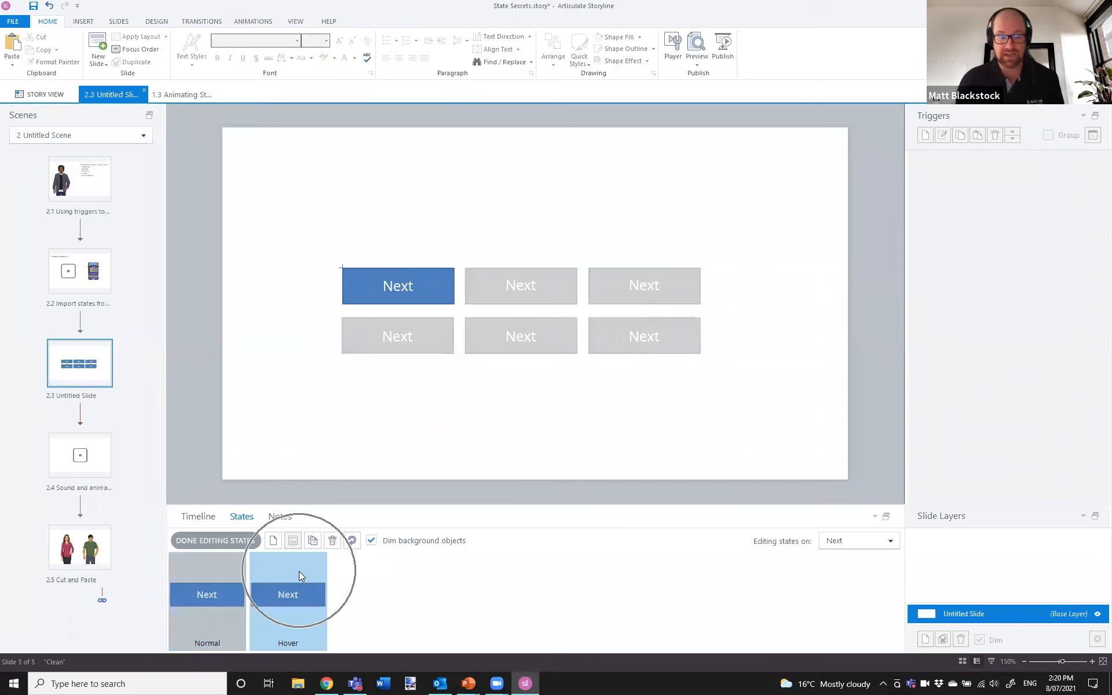
# Draw a rectangle about 128 × 10 px along the button's lower edge in the Hover state and give it the solid black shape style
pyautogui.click(82, 21)
pyautogui.click(271, 58)
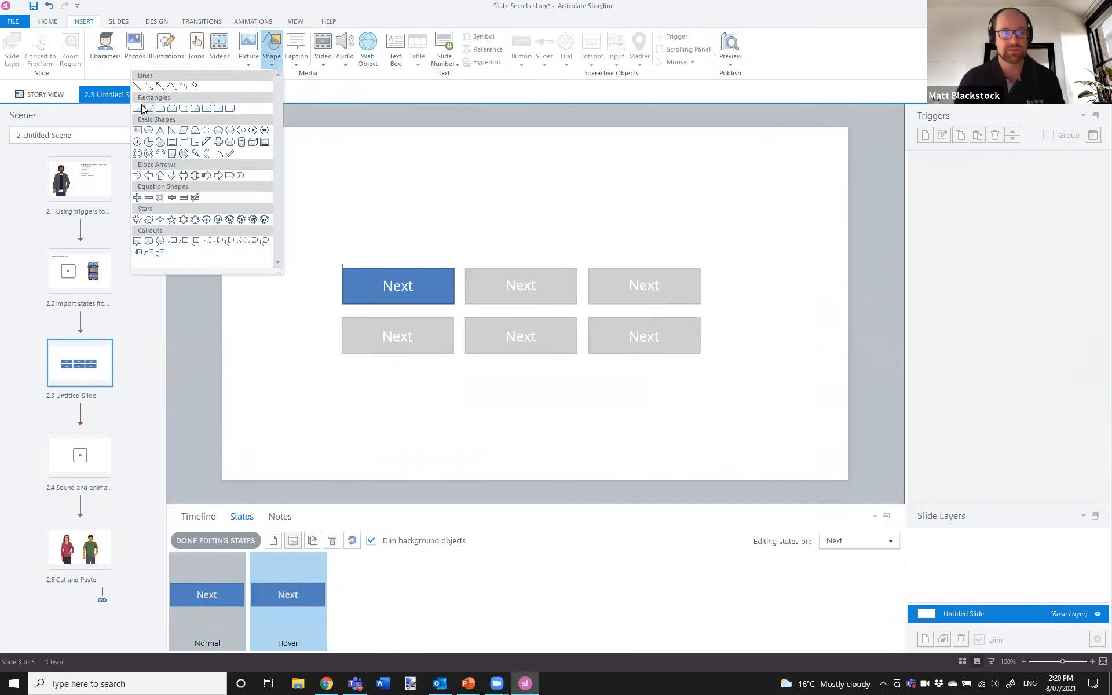
pyautogui.moveTo(342, 293); pyautogui.dragTo(453, 304)
pyautogui.click(376, 21)
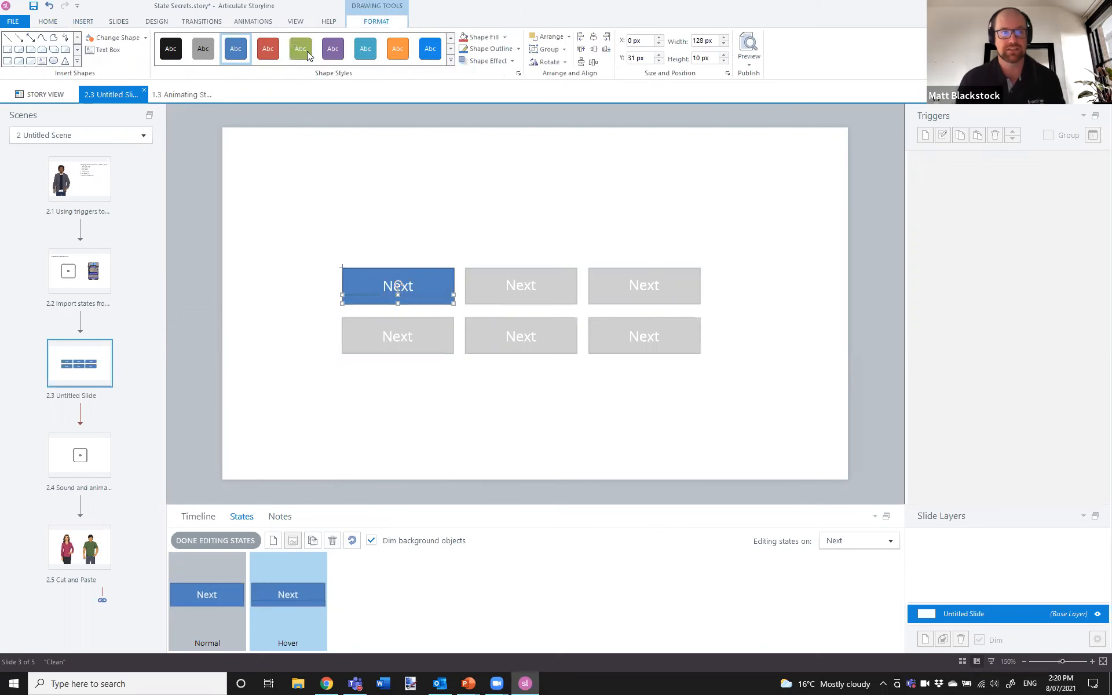
pyautogui.click(176, 57)
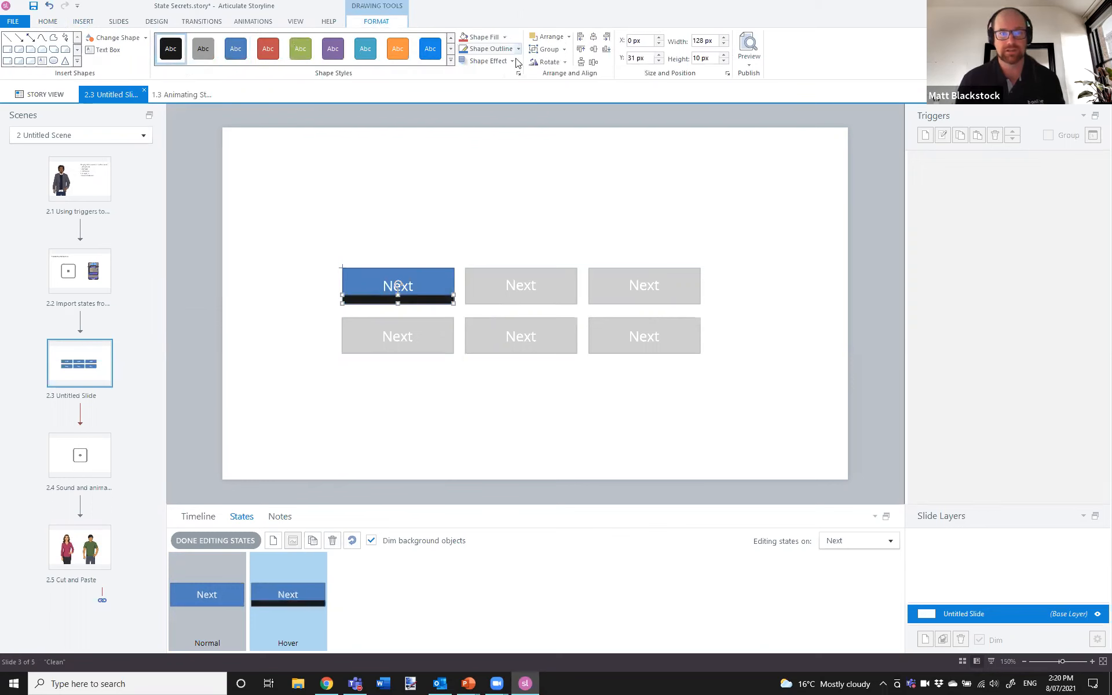
# Remove the black bar's outline and set its height to 5 px in the first button's Hover state
pyautogui.click(518, 48)
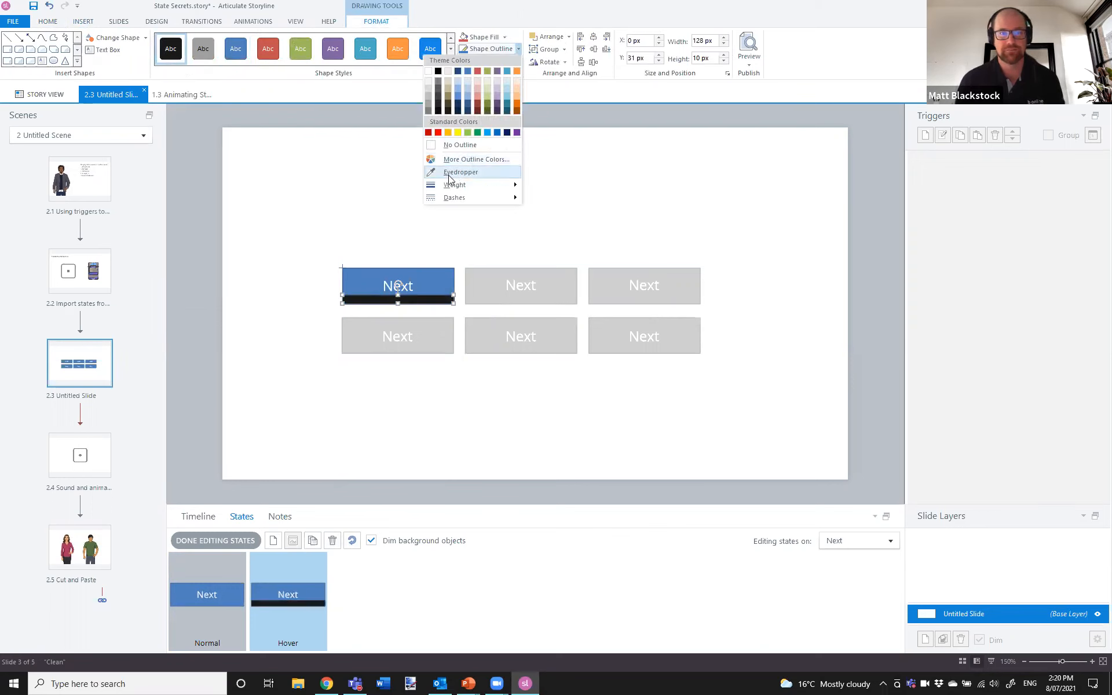
pyautogui.click(463, 146)
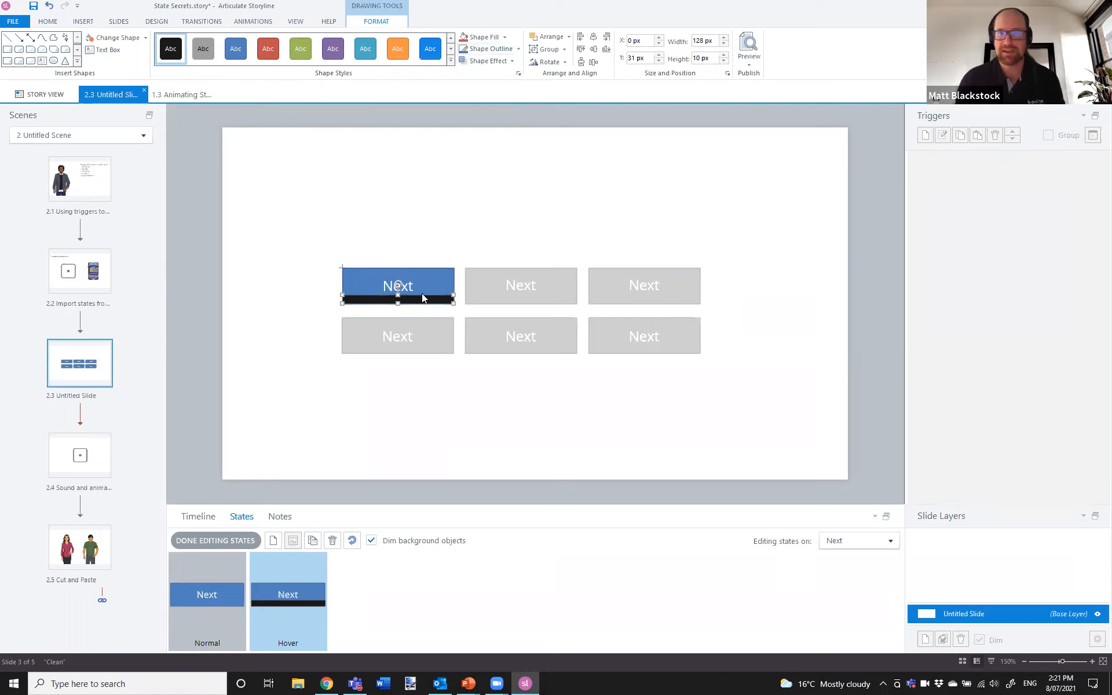
pyautogui.doubleClick(711, 61)
pyautogui.write('5')
pyautogui.press('Return')
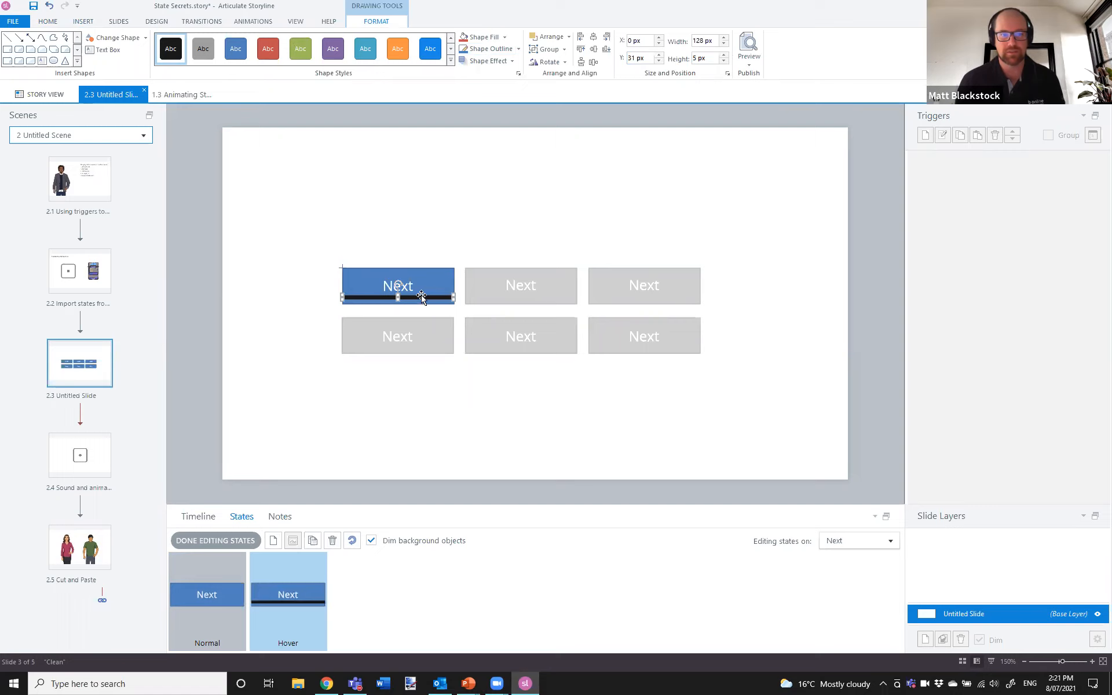
# Align the black bar with the bottom edge of the first Next button in the Hover state
pyautogui.keyDown('shift'); pyautogui.click(443, 279); pyautogui.keyUp('shift')
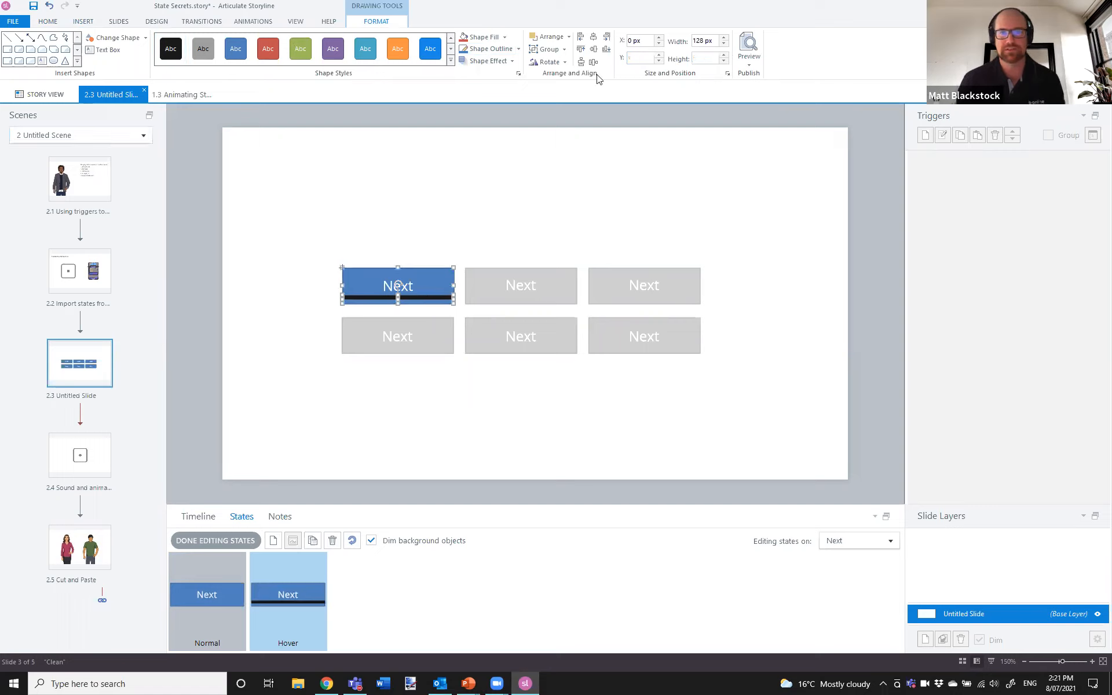
pyautogui.click(610, 50)
pyautogui.click(482, 207)
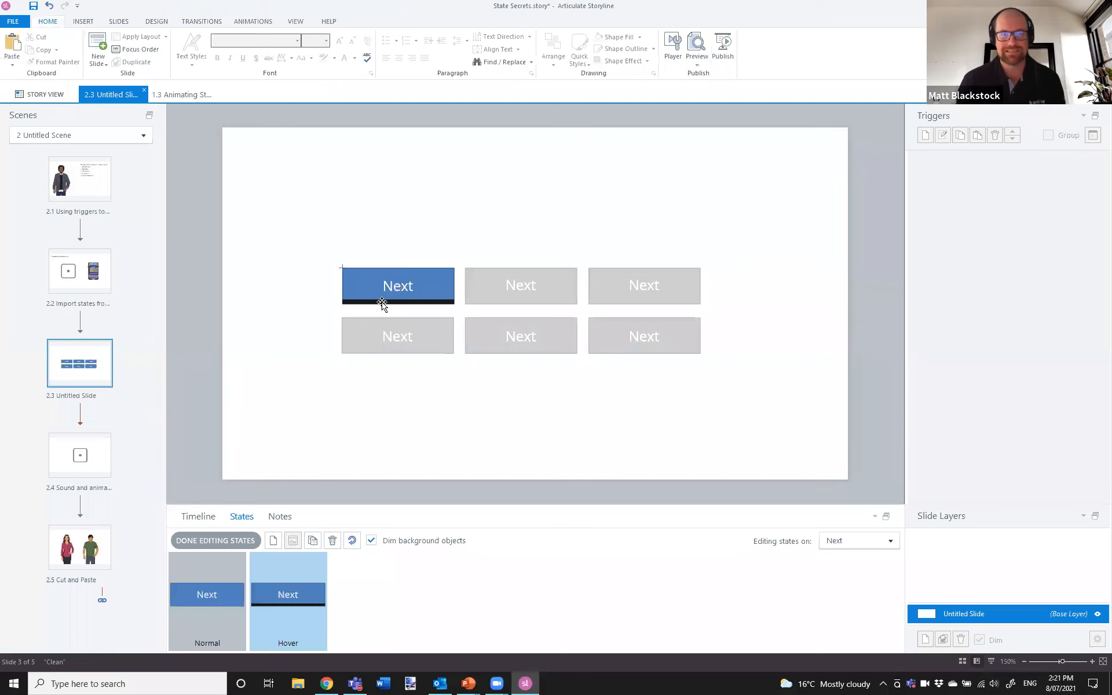
# Give the black bar a Wipe entrance animation From Right with a duration of 0.50 seconds
pyautogui.click(382, 302)
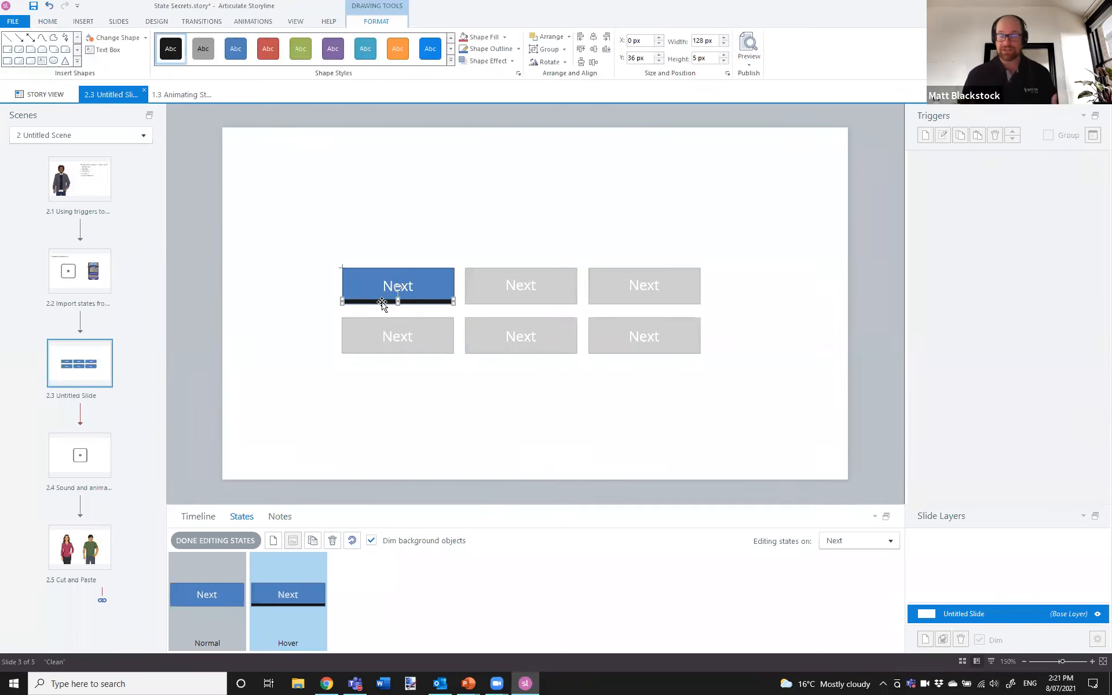
pyautogui.click(252, 22)
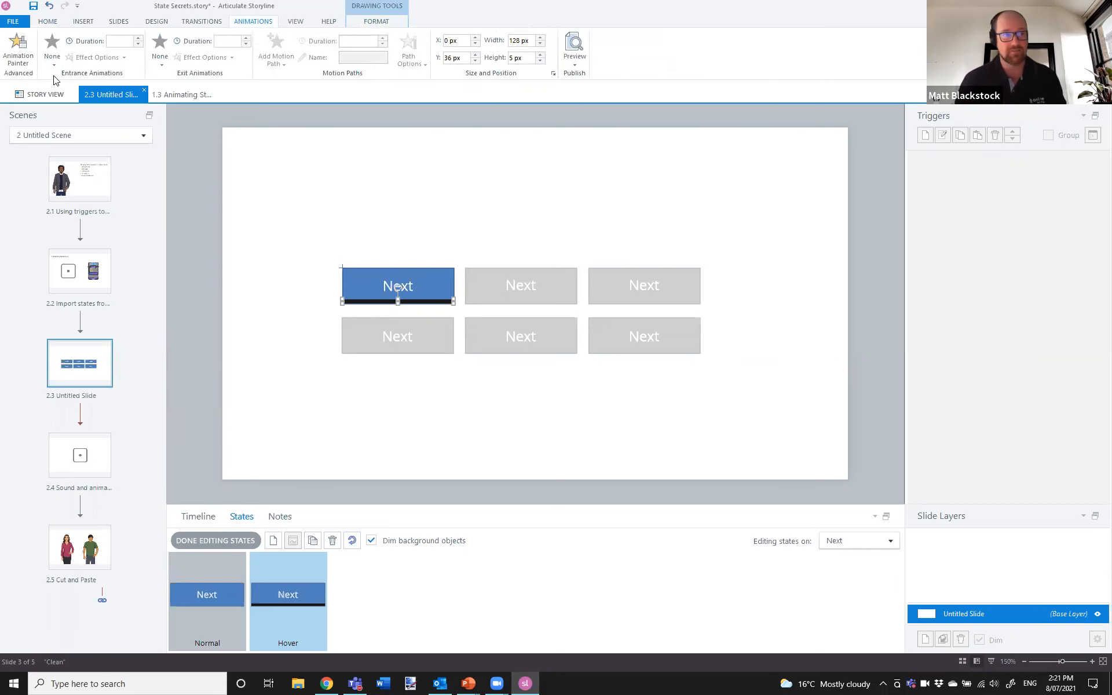
pyautogui.click(54, 57)
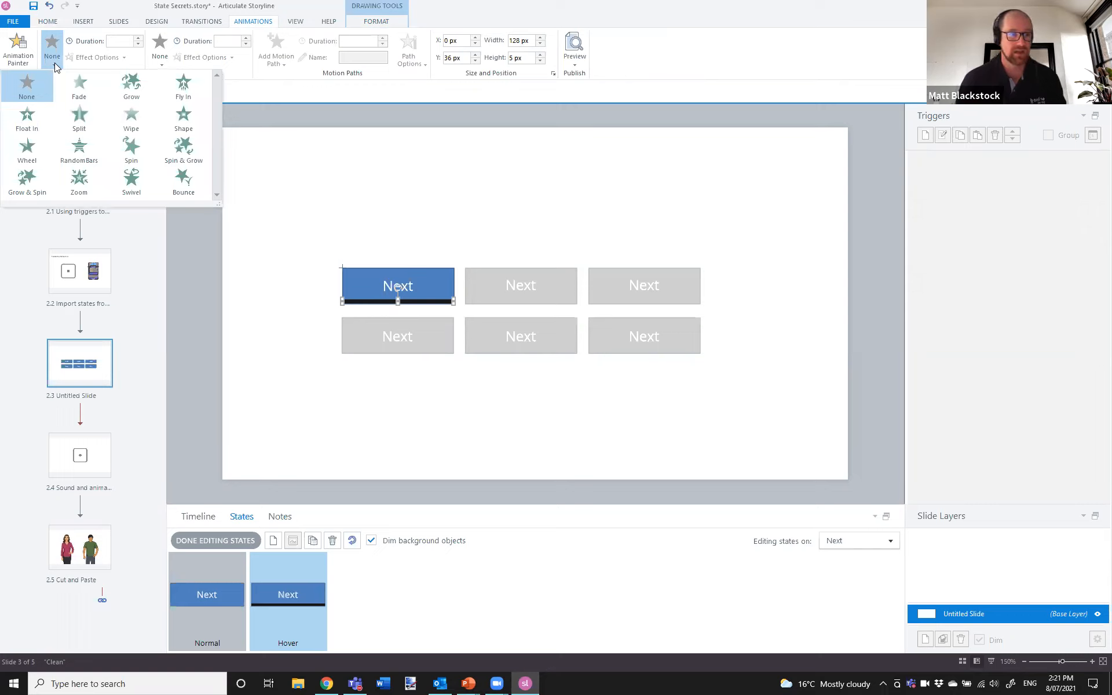
pyautogui.click(131, 118)
pyautogui.click(121, 58)
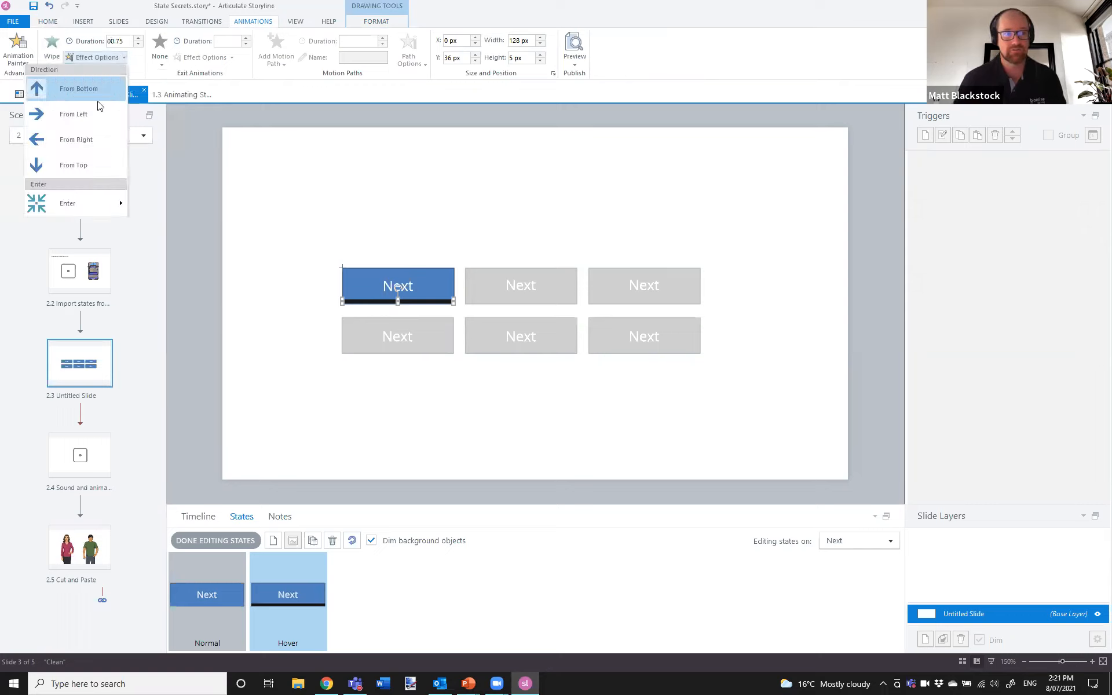
pyautogui.click(87, 139)
pyautogui.click(138, 44)
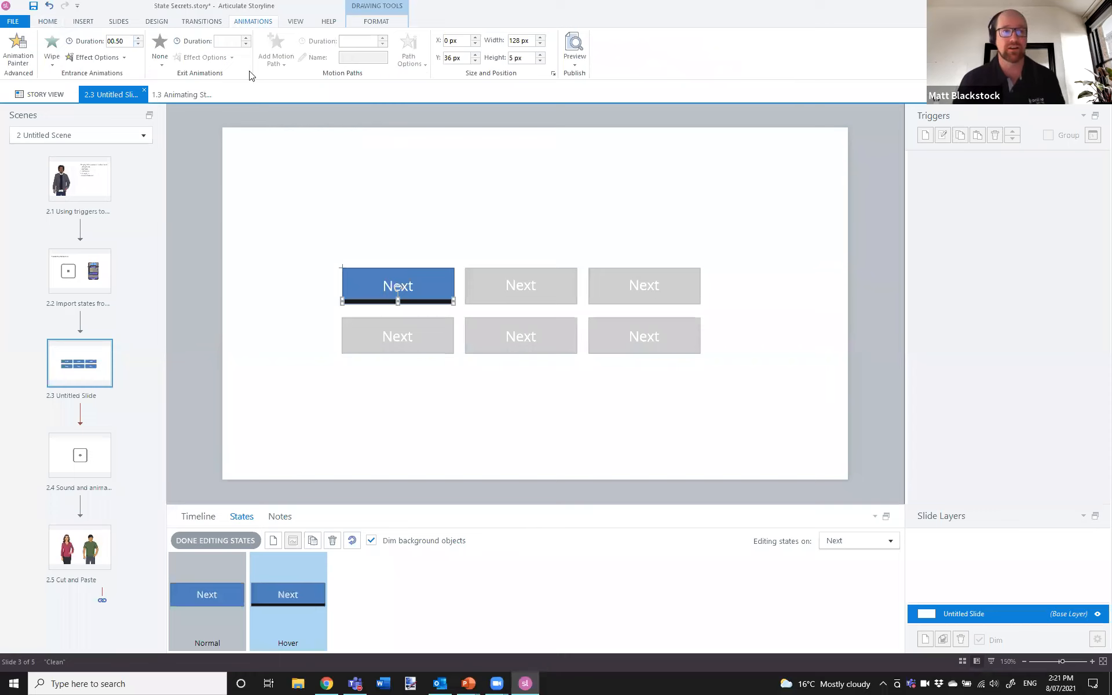
# Add a 0.50-second Wipe exit to the black bar, set its direction to retract toward the button's right edge, and finish editing states
pyautogui.click(163, 64)
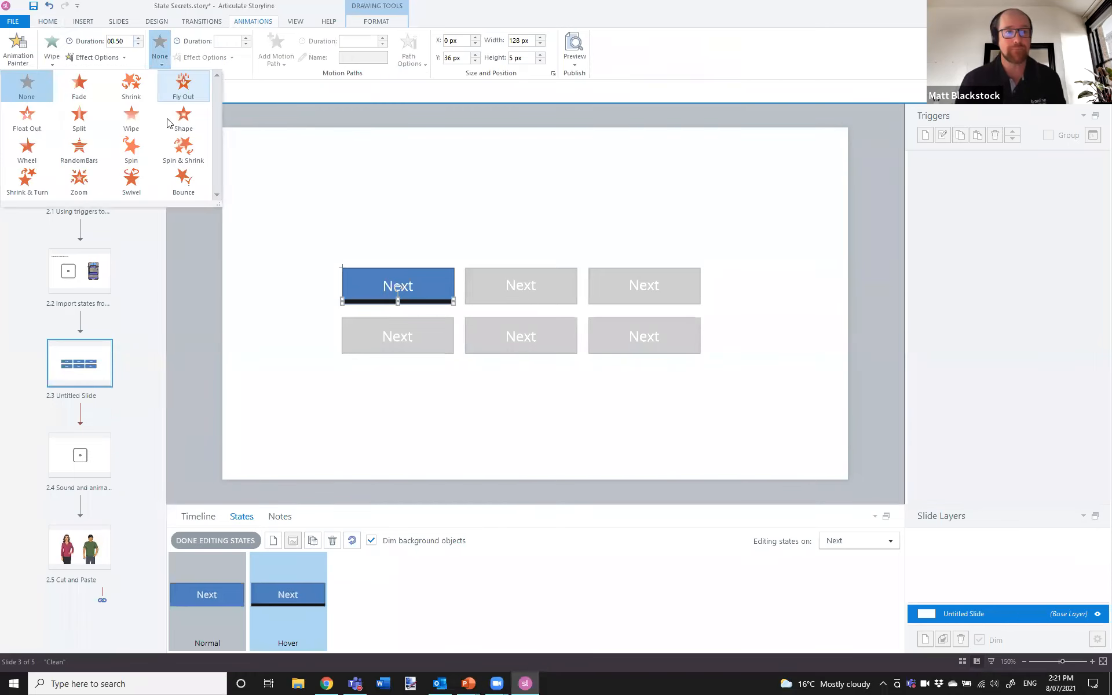
pyautogui.click(132, 118)
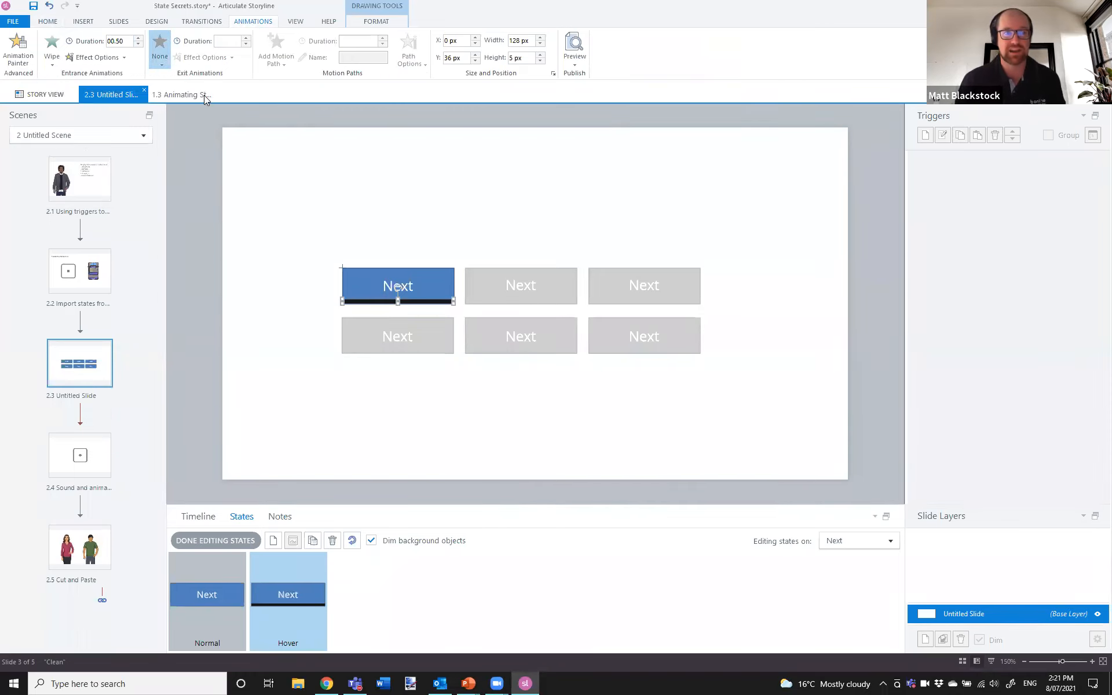
pyautogui.click(204, 56)
pyautogui.click(193, 115)
pyautogui.click(246, 45)
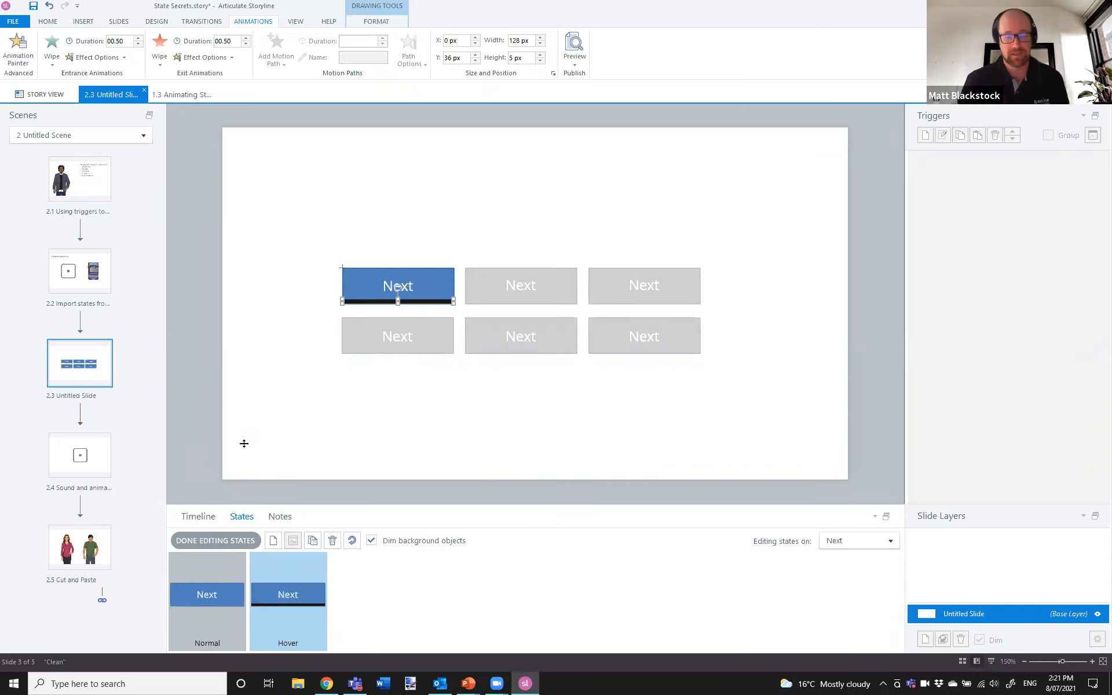
pyautogui.click(217, 539)
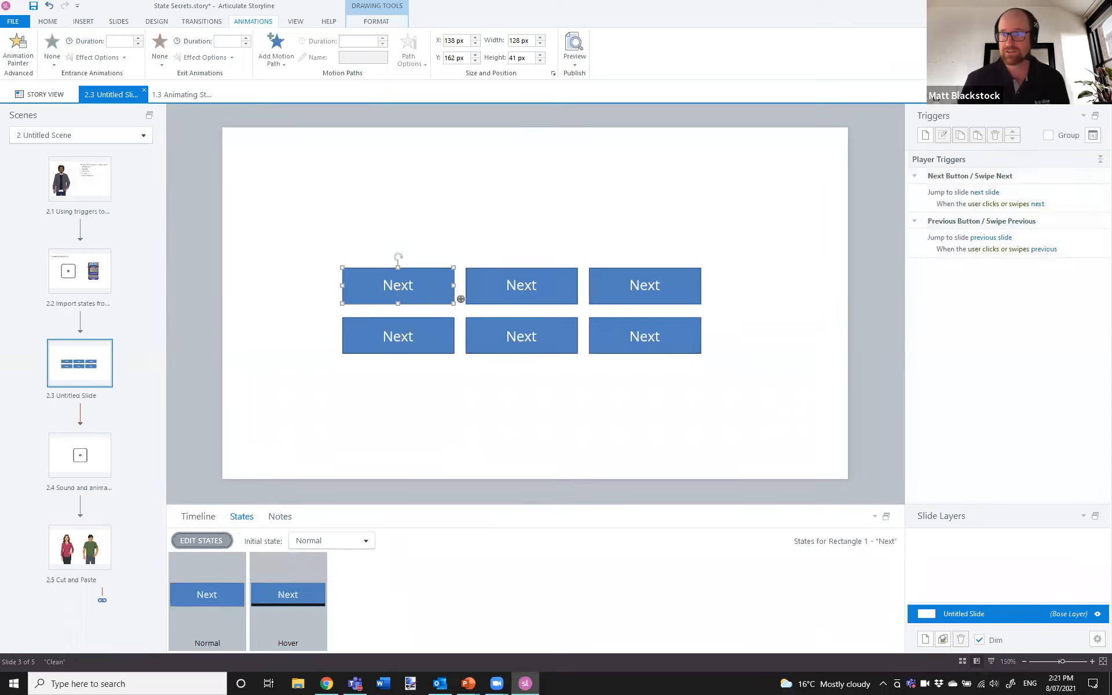
# Preview slide 2.3 to test the first Next button's hover animation, and return to editing
pyautogui.hotkey('ctrl', 'F12')
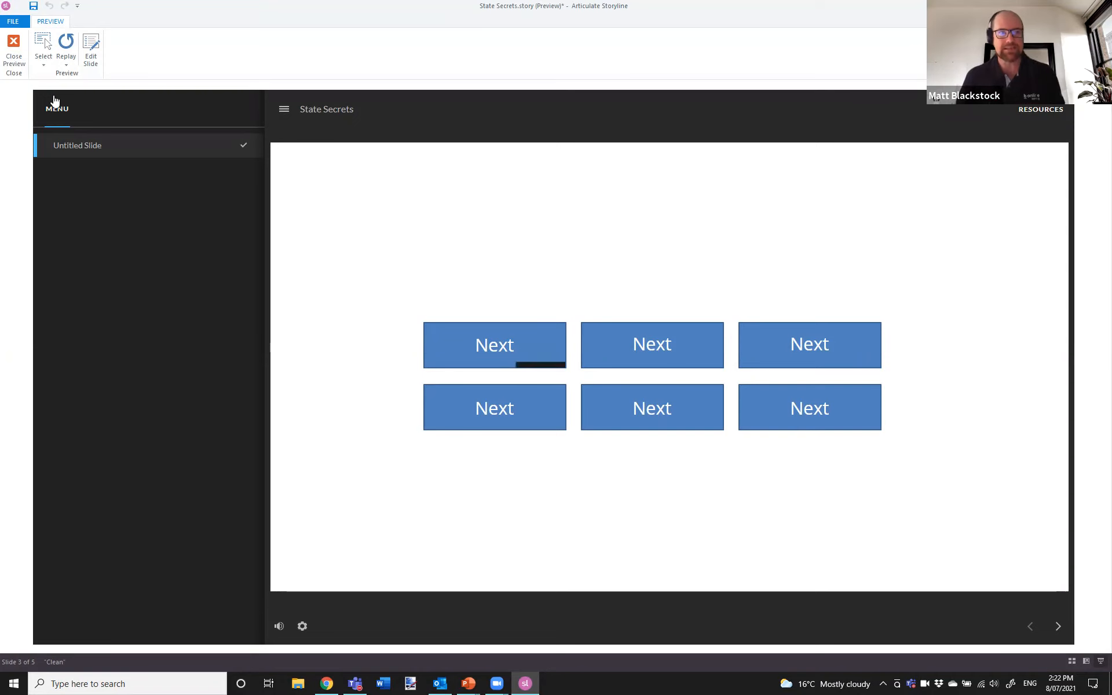
pyautogui.click(9, 42)
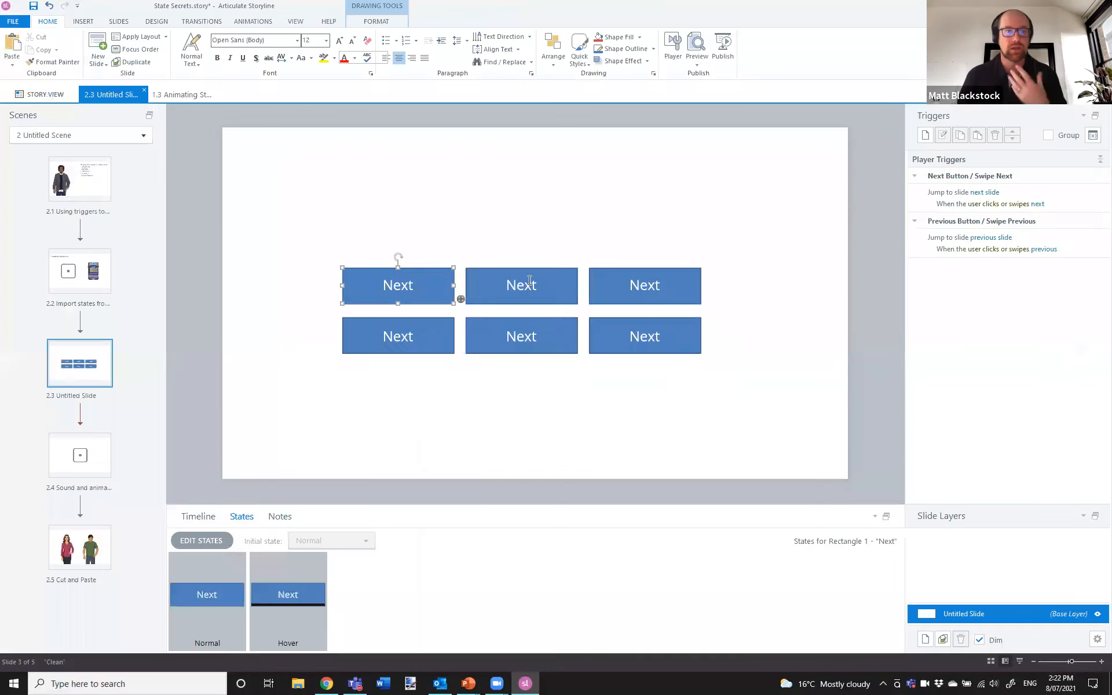
# Add a state named Hover to the middle Next button in the upper row
pyautogui.click(524, 267)
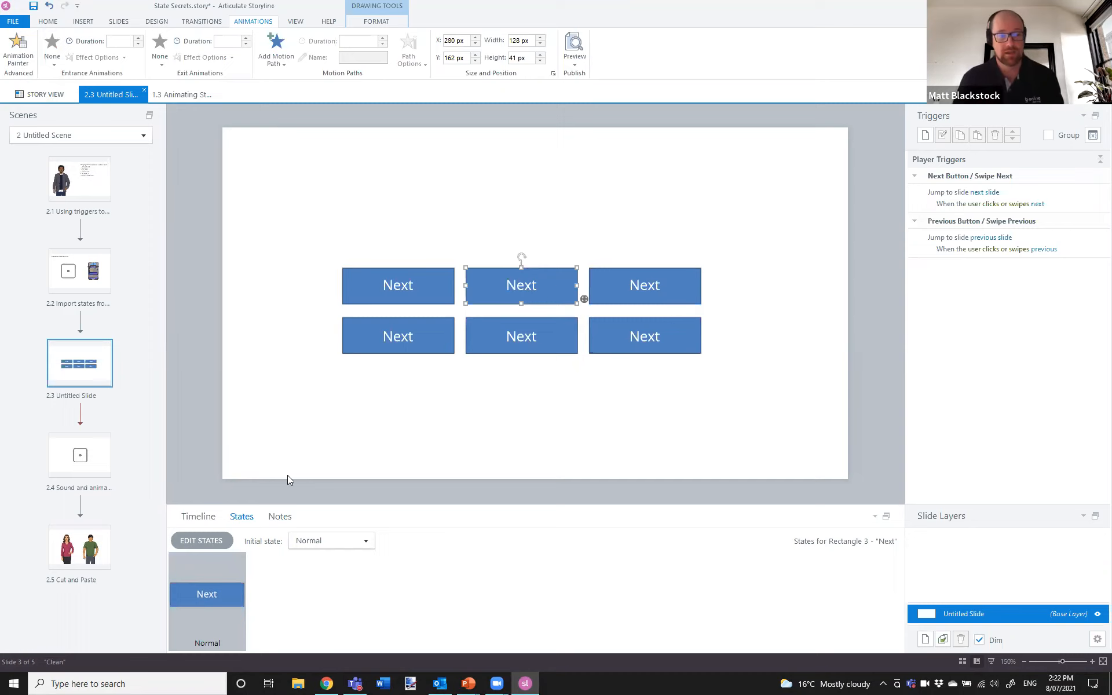
pyautogui.click(199, 538)
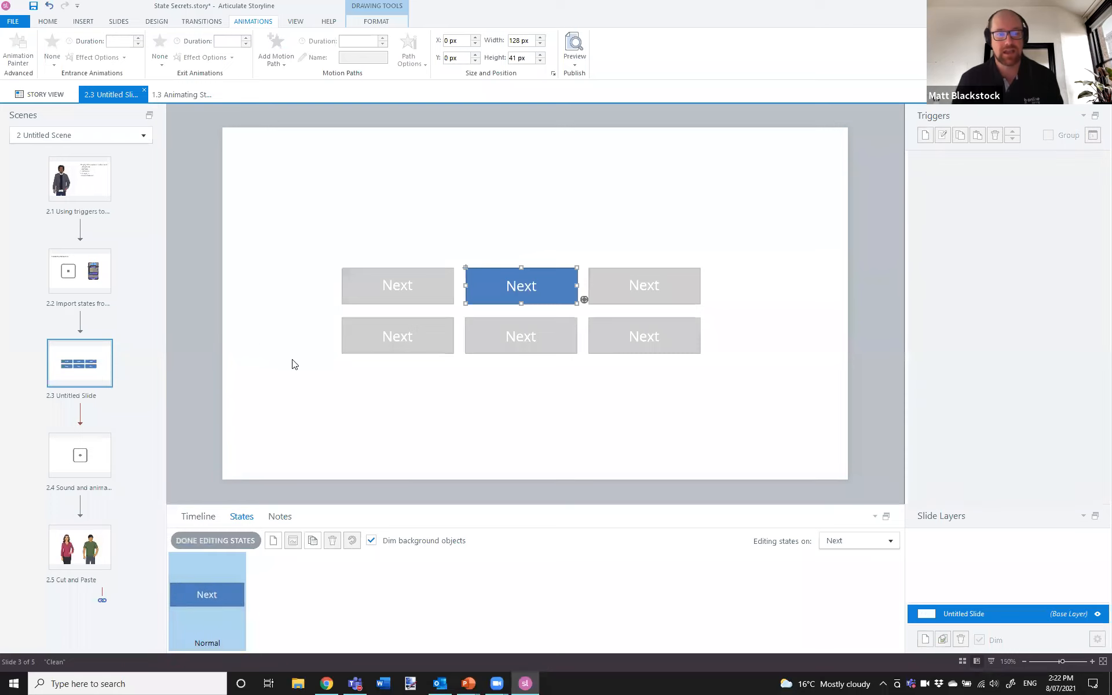
pyautogui.click(273, 540)
pyautogui.write('Hover')
pyautogui.press('Return')
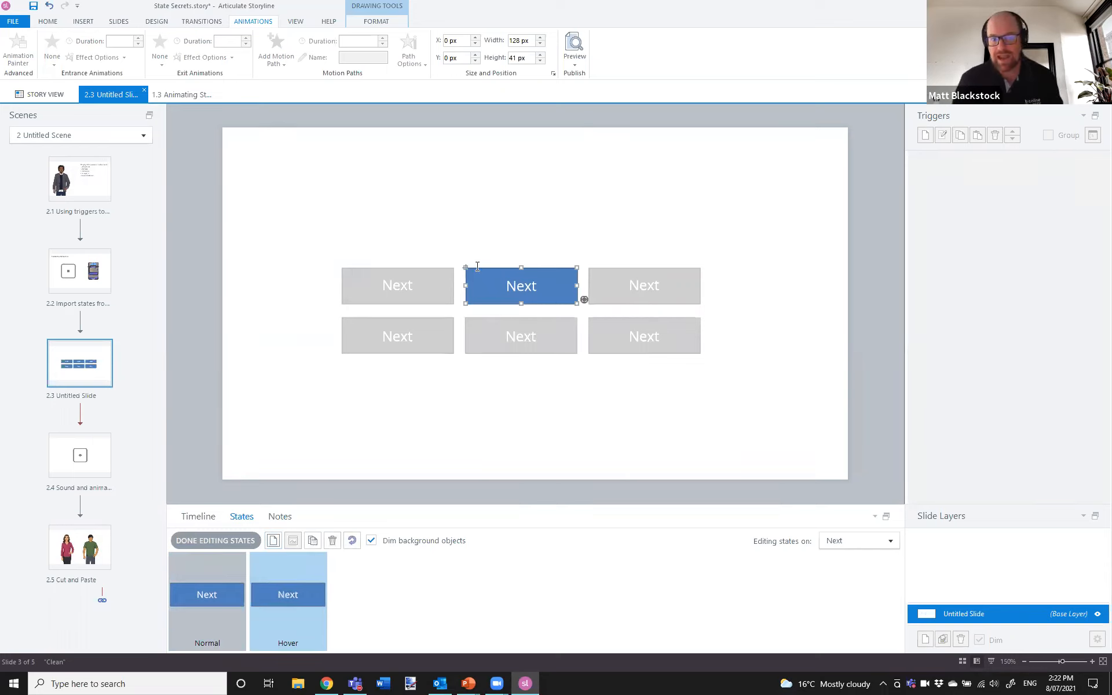
# Draw a rectangle about 128 px wide above the middle button in its Hover state and set its height to 41 px
pyautogui.click(534, 280)
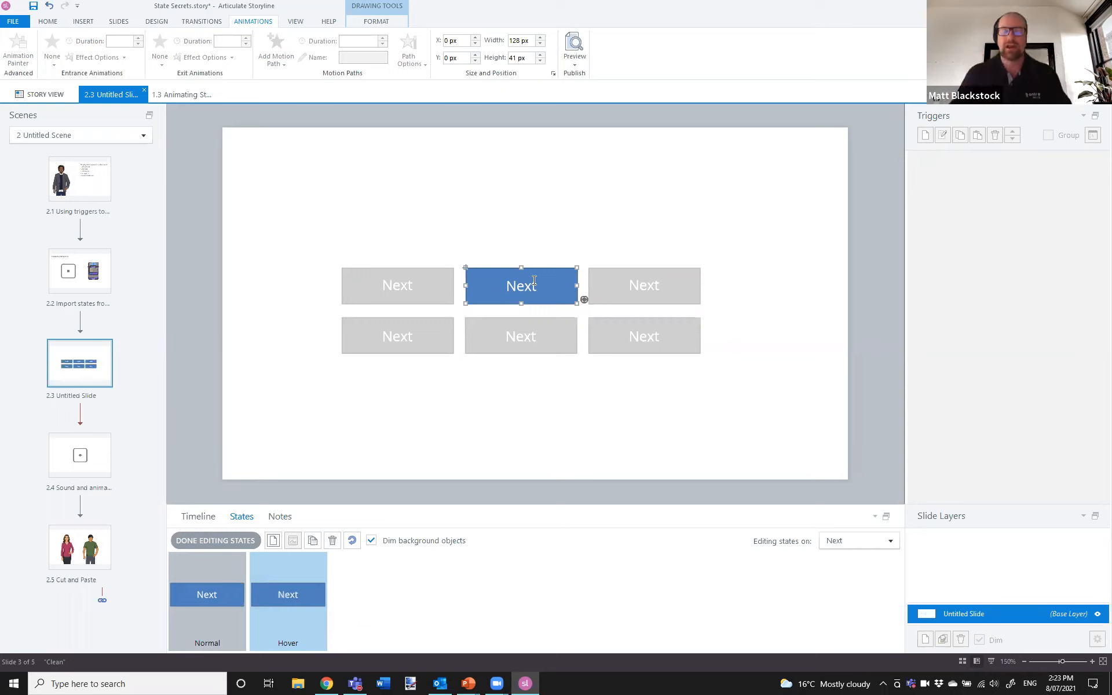
pyautogui.click(549, 272)
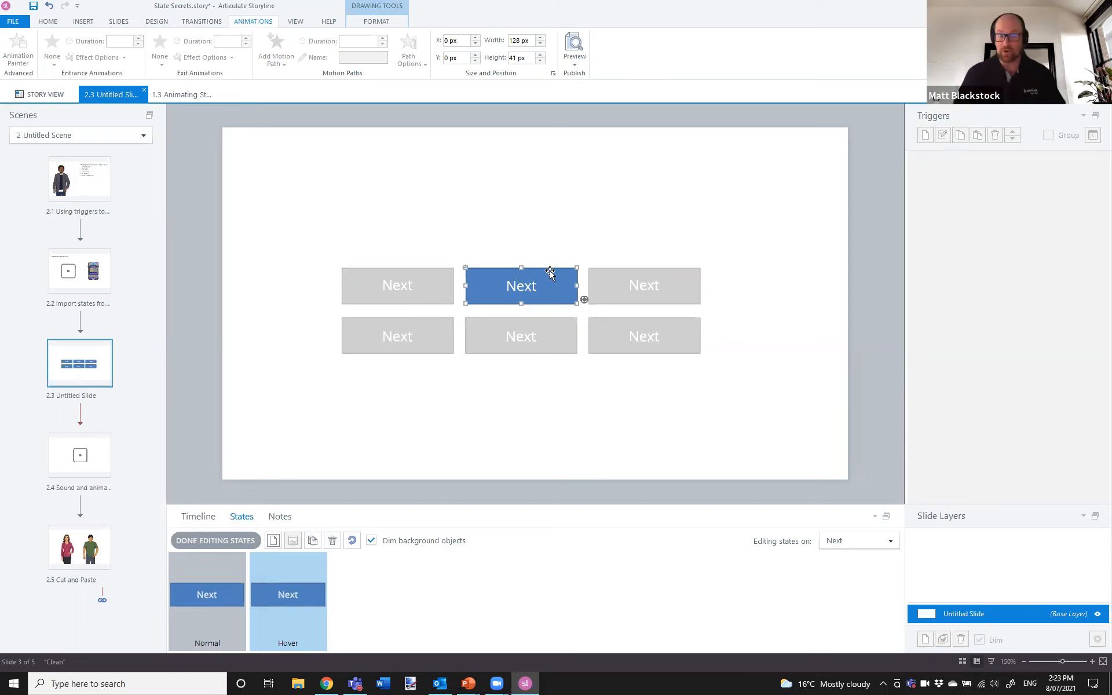
pyautogui.click(82, 23)
pyautogui.click(268, 64)
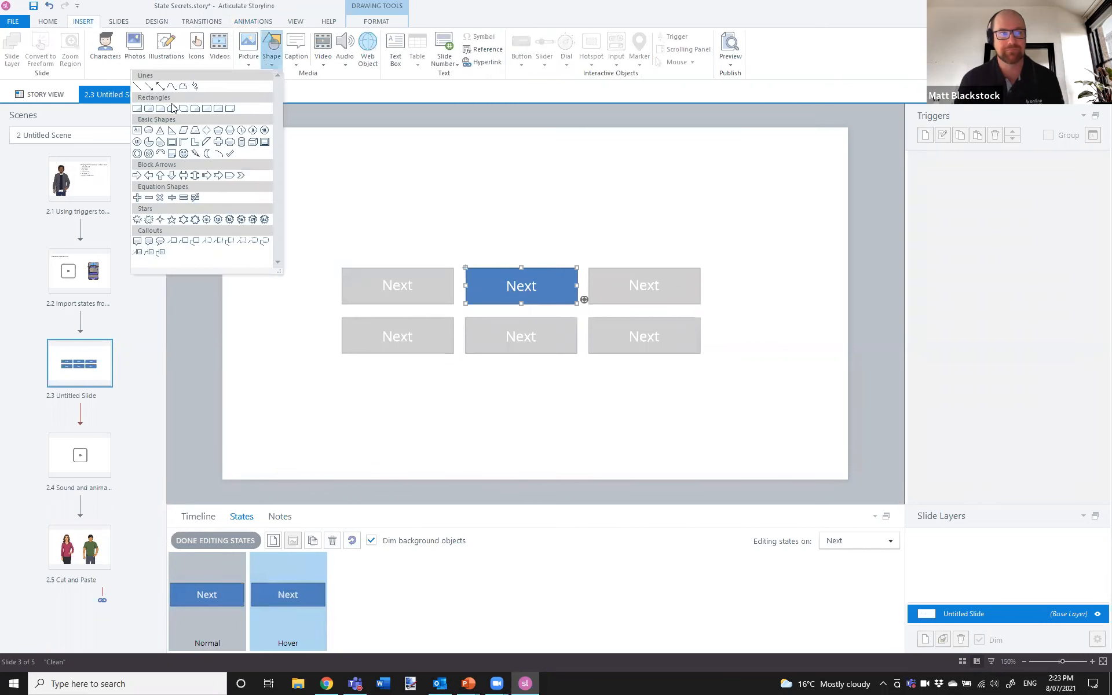
pyautogui.click(137, 116)
pyautogui.moveTo(466, 252)
pyautogui.mouseDown()
pyautogui.moveTo(591, 241)
pyautogui.moveTo(573, 216)
pyautogui.mouseUp()
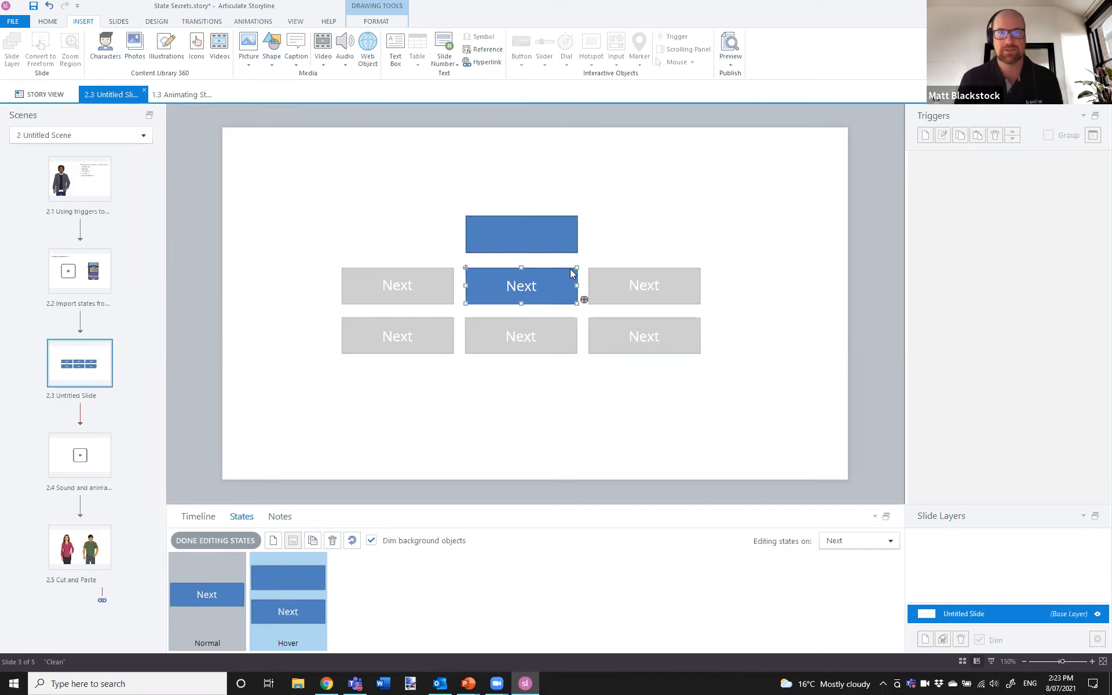
pyautogui.click(383, 22)
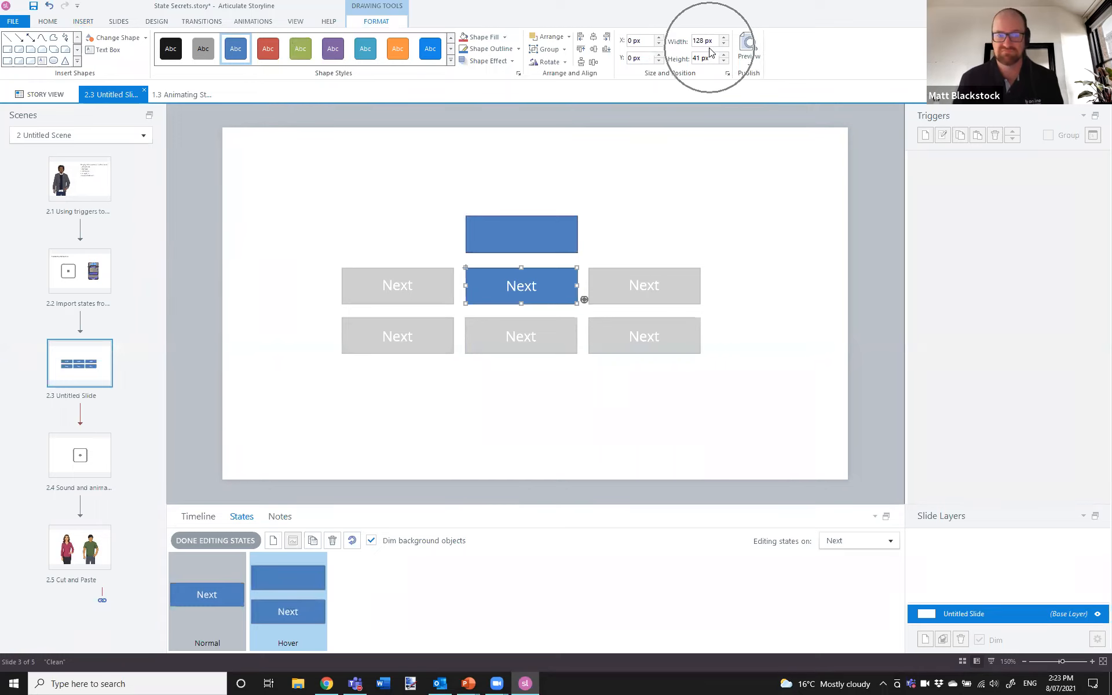
pyautogui.click(575, 220)
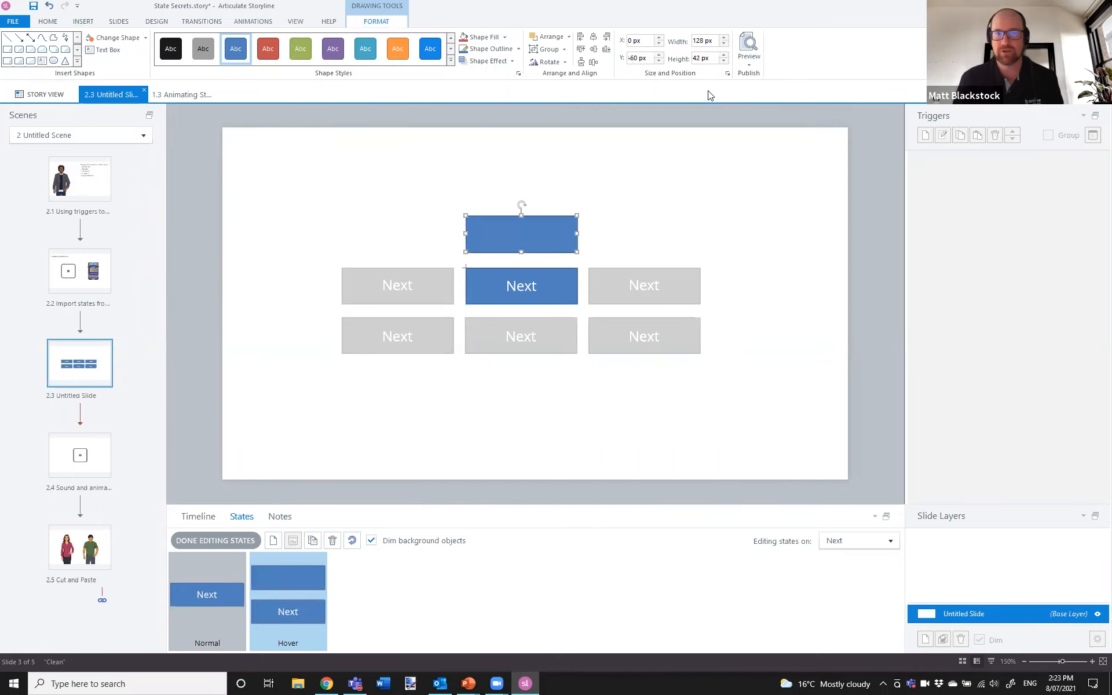
pyautogui.click(723, 61)
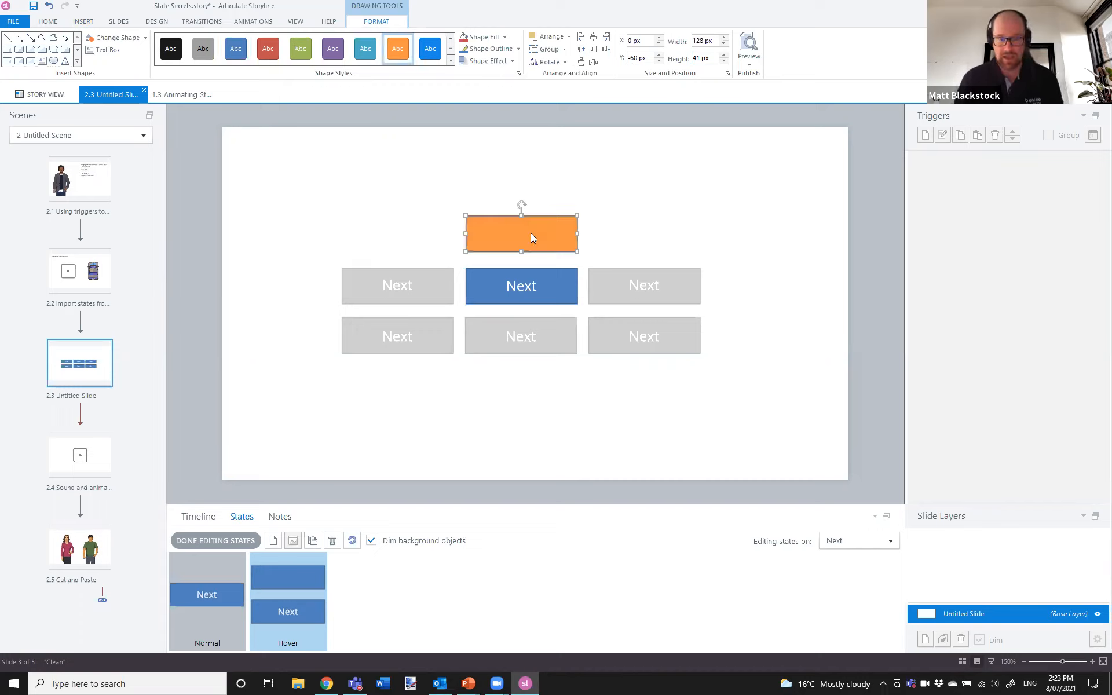
# Apply the solid orange shape style to the new rectangle and label it Next
pyautogui.write('Ne')
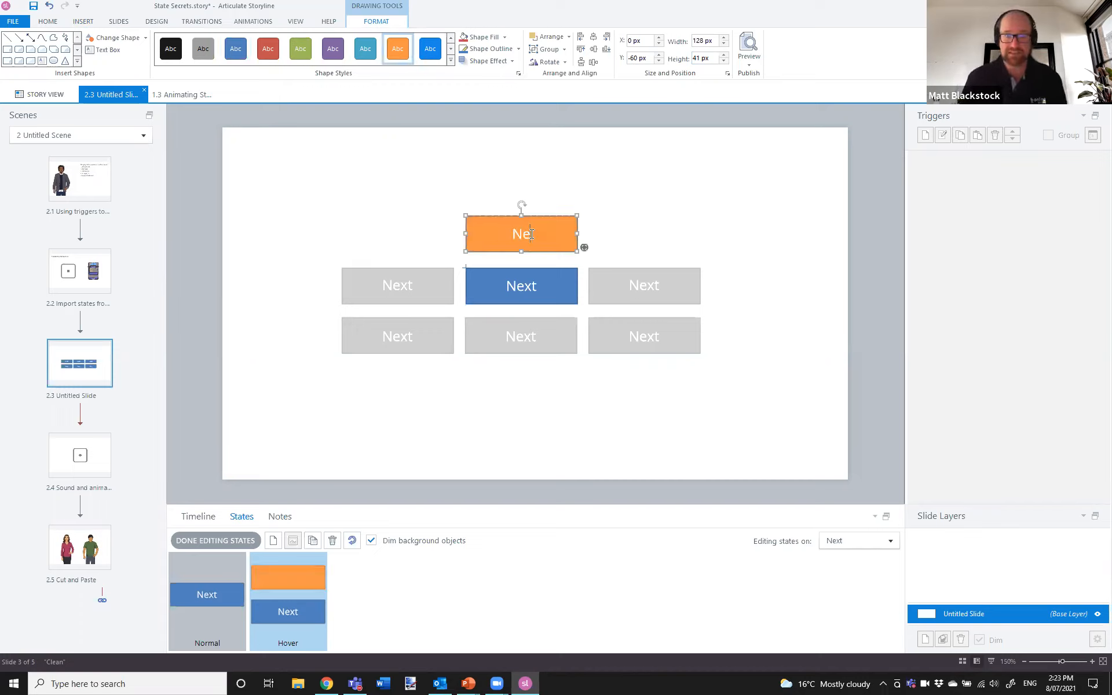
pyautogui.write('xt')
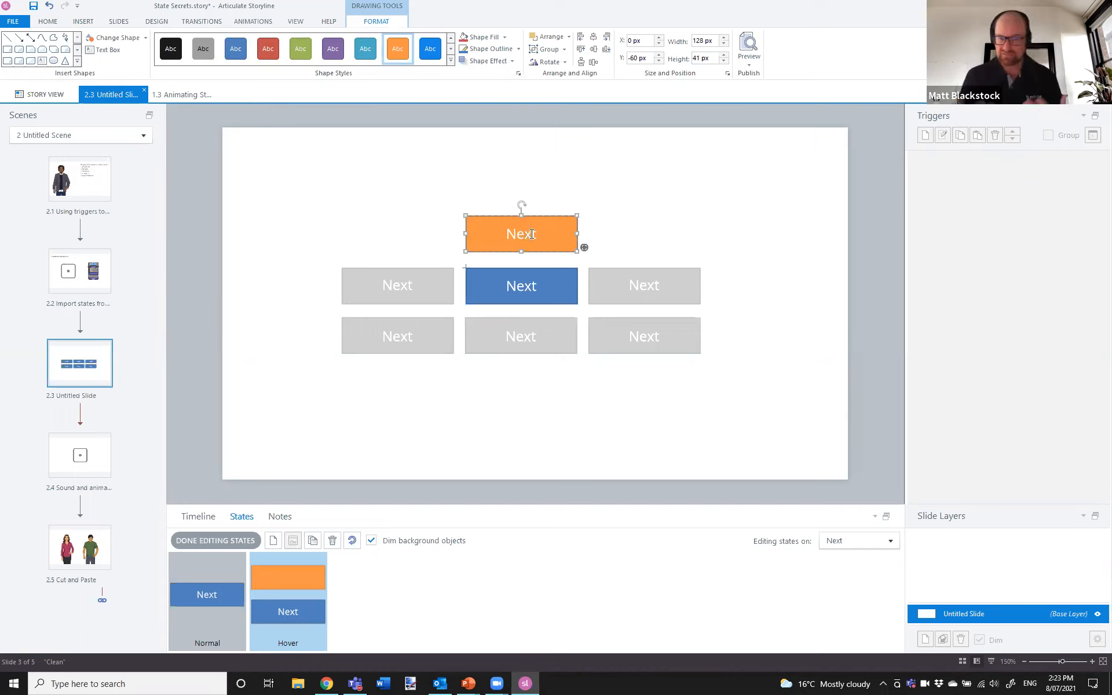
# Open the entrance animation choices for the orange Next rectangle
pyautogui.click(551, 218)
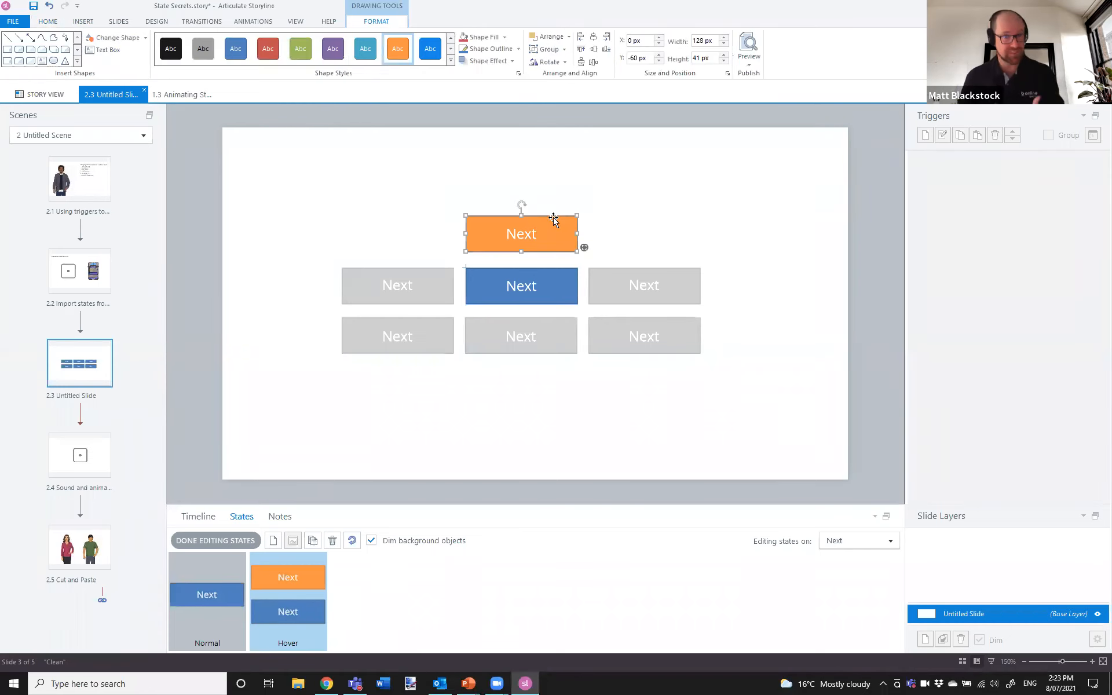
pyautogui.click(242, 23)
pyautogui.click(55, 54)
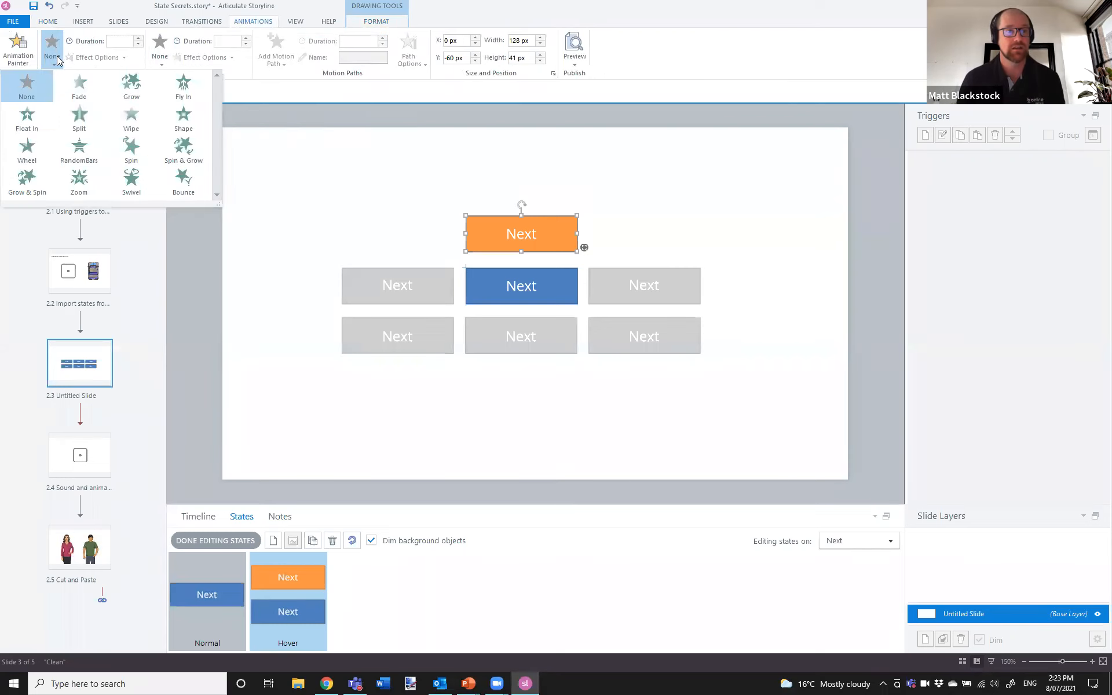
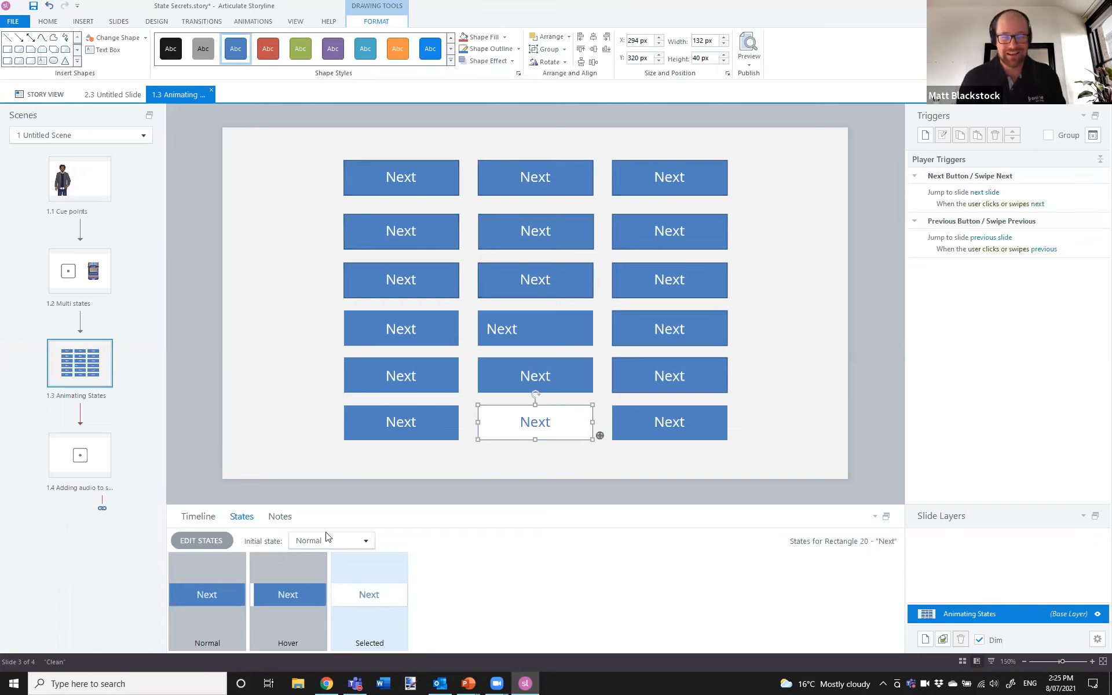
# Examine the die image's states on slide 1.4 Adding audio to states and preview that slide
pyautogui.click(294, 488)
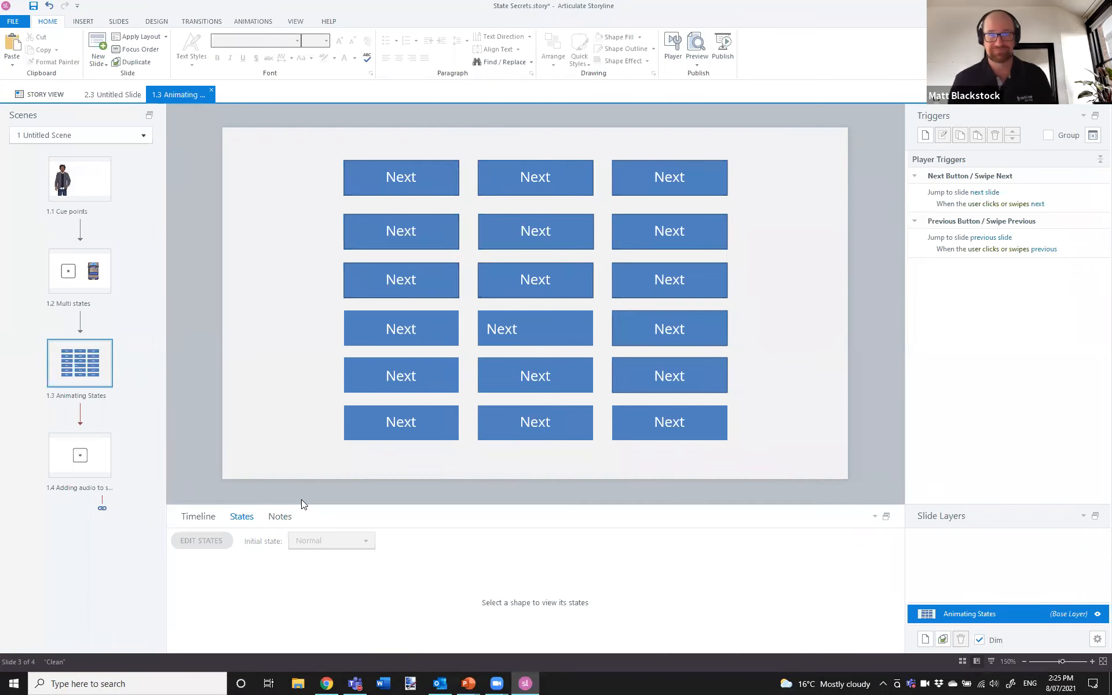
pyautogui.click(75, 462)
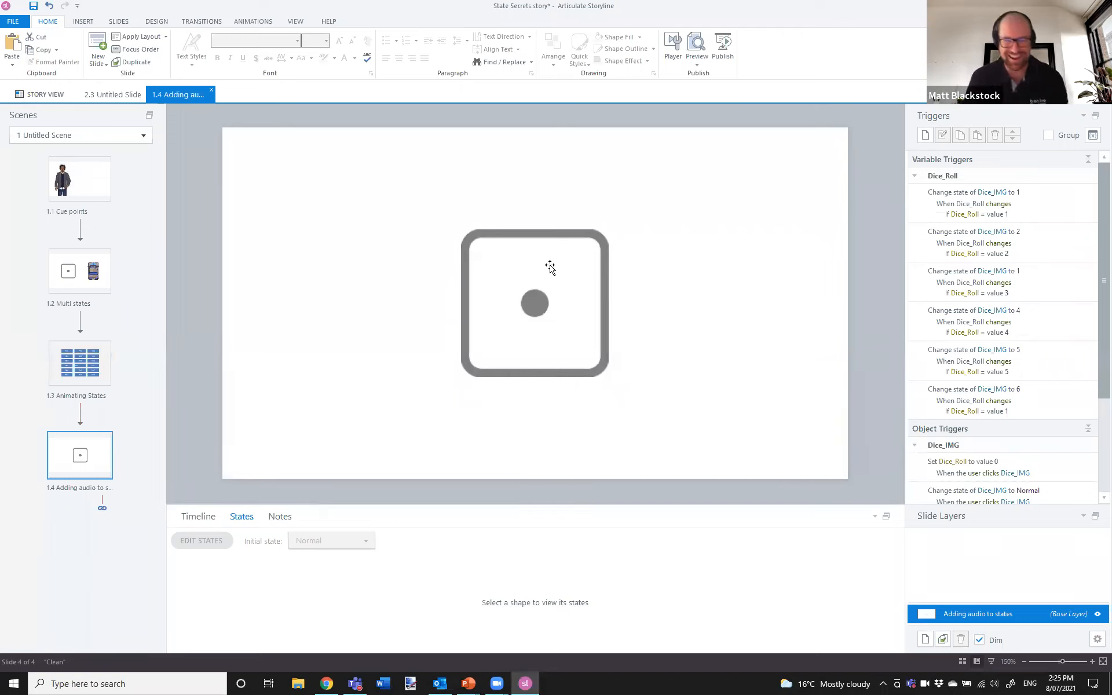
pyautogui.click(549, 267)
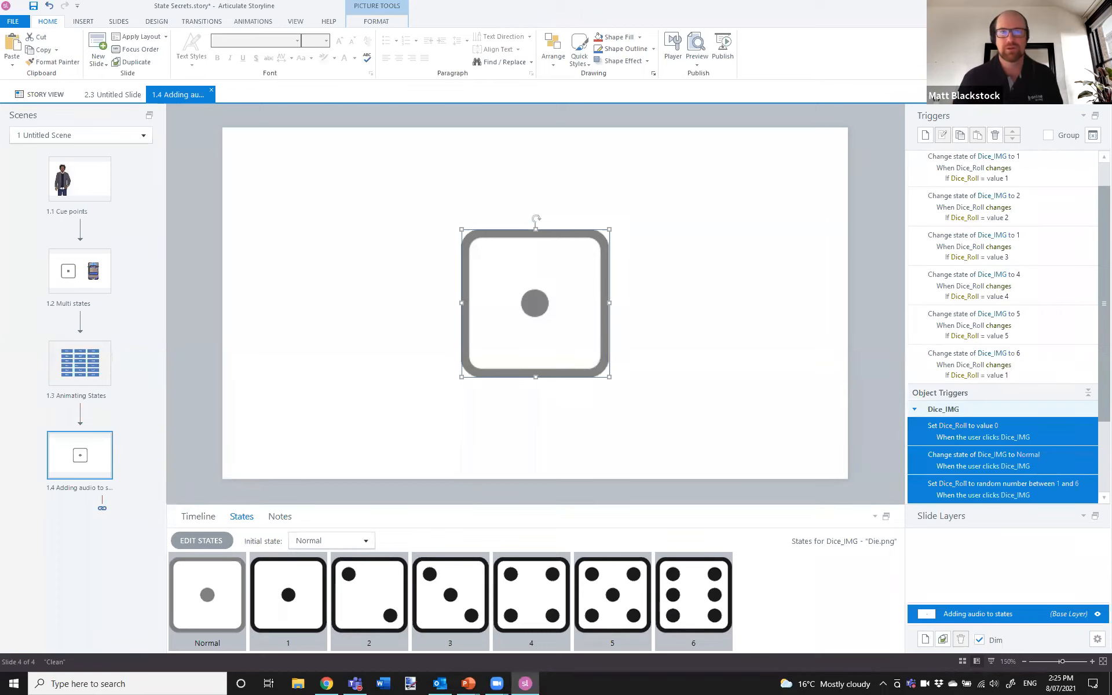
pyautogui.hotkey('ctrl', 'F12')
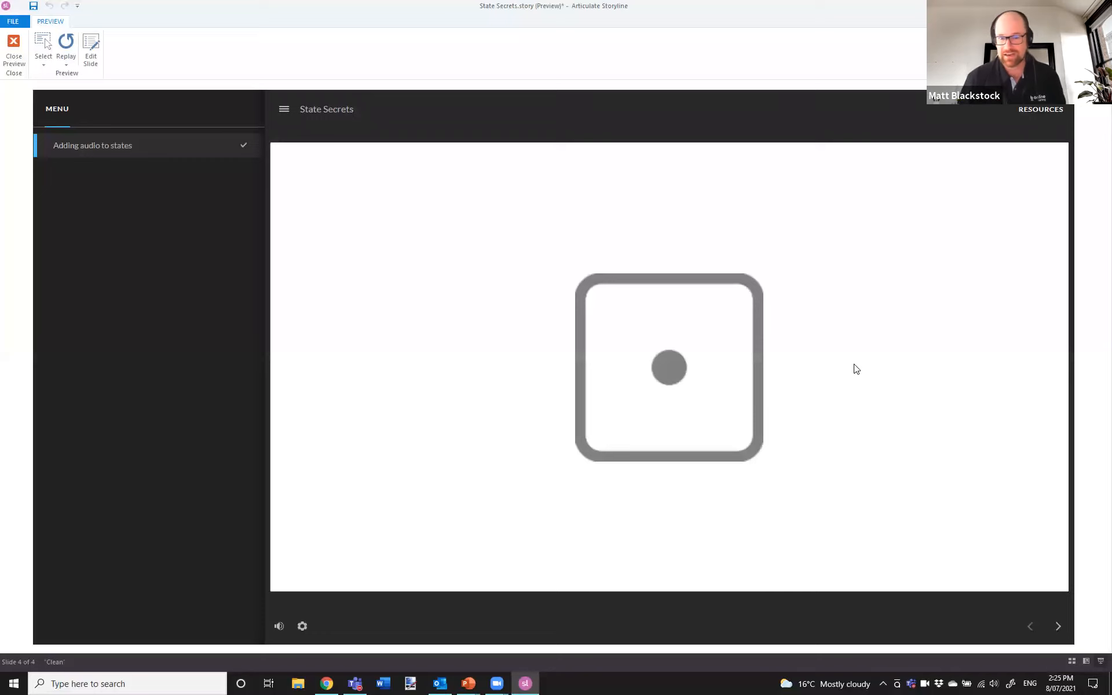
# Roll the die repeatedly in the slide preview to check its animated, audible states, and close the preview
pyautogui.click(671, 369)
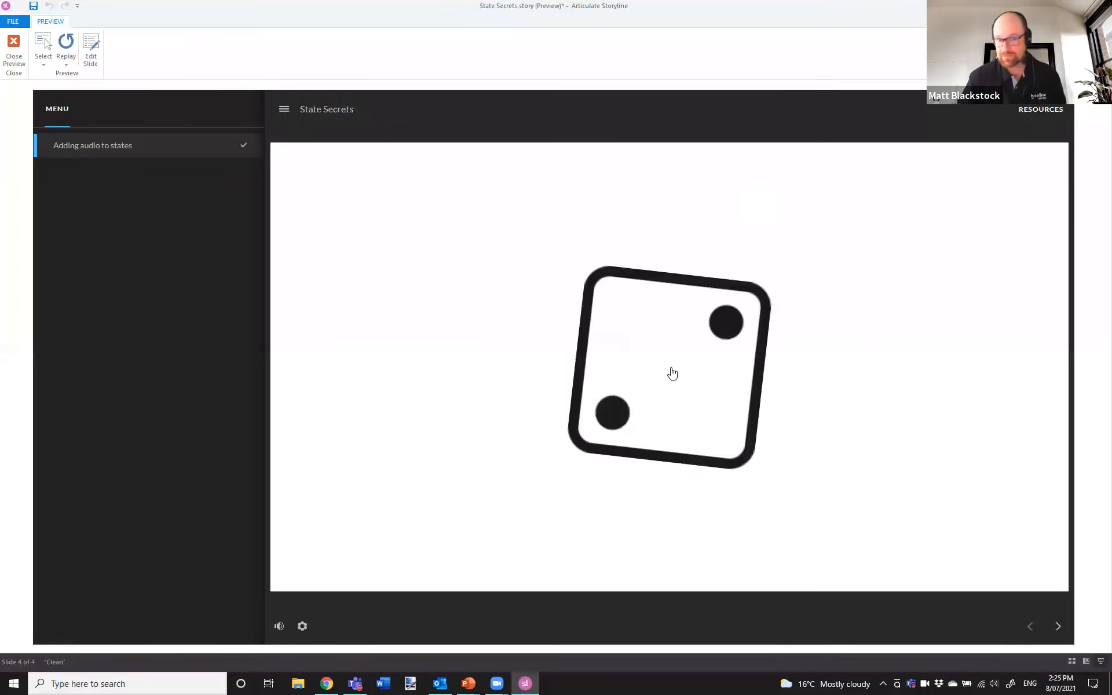
pyautogui.click(744, 298)
pyautogui.click(745, 299)
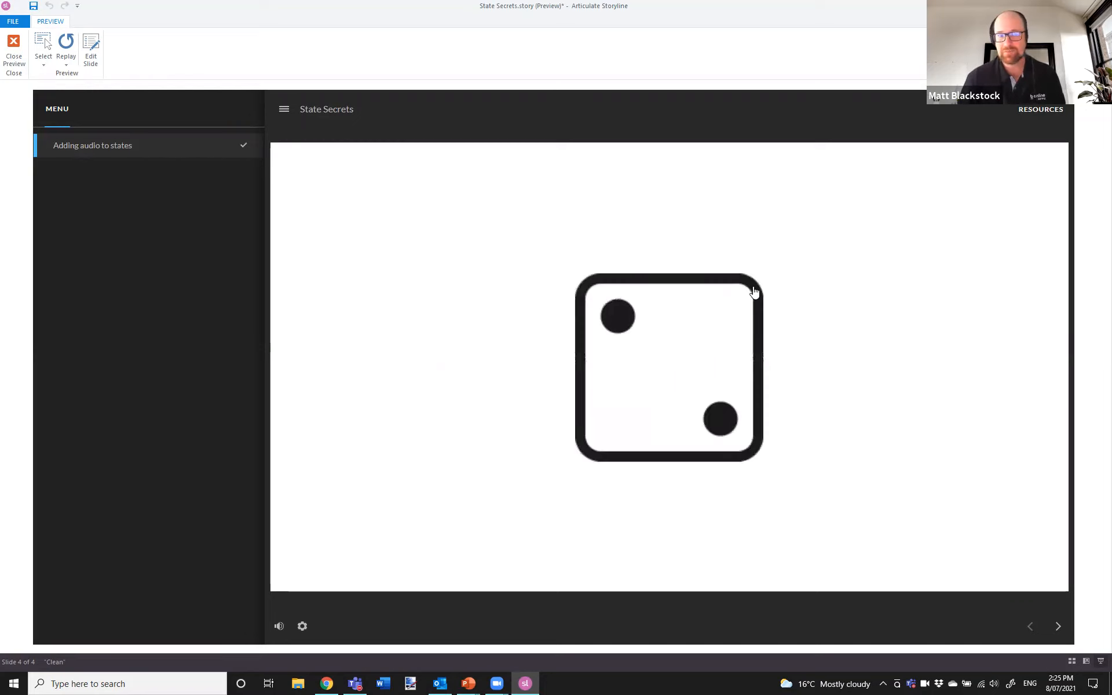
pyautogui.click(754, 291)
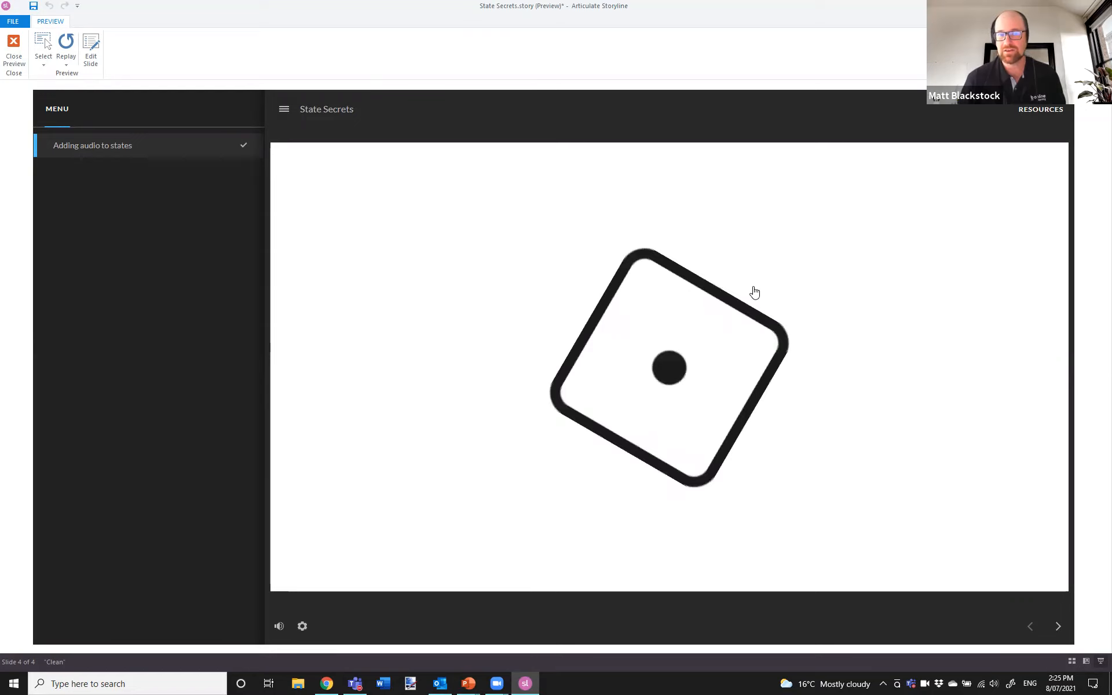
pyautogui.click(754, 291)
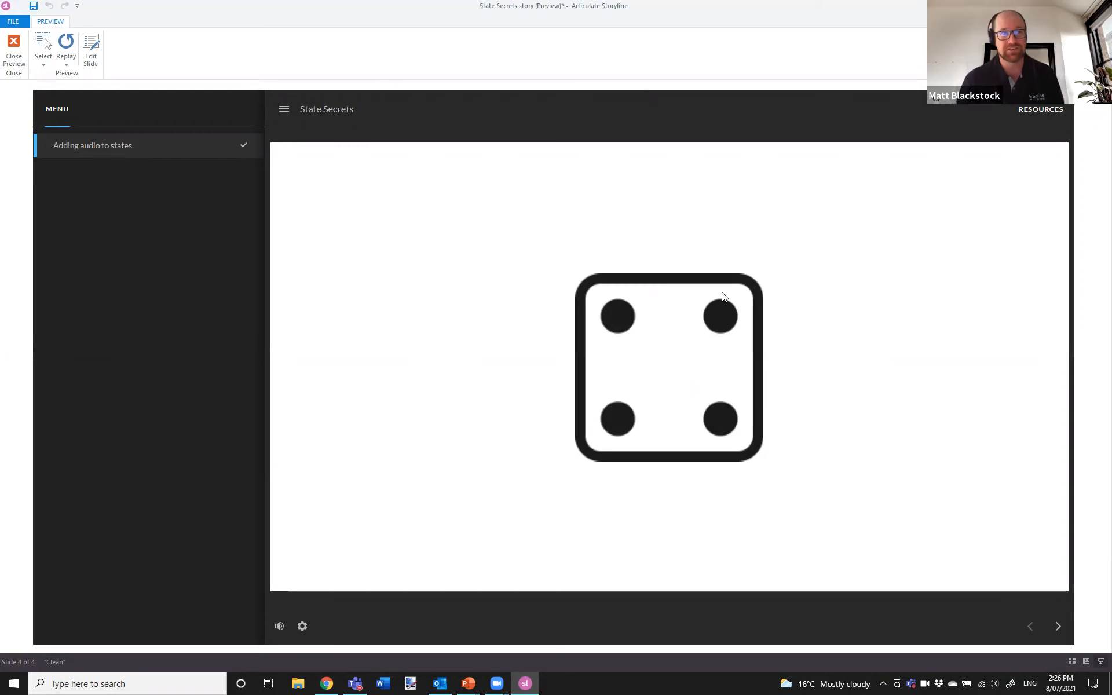
pyautogui.click(17, 56)
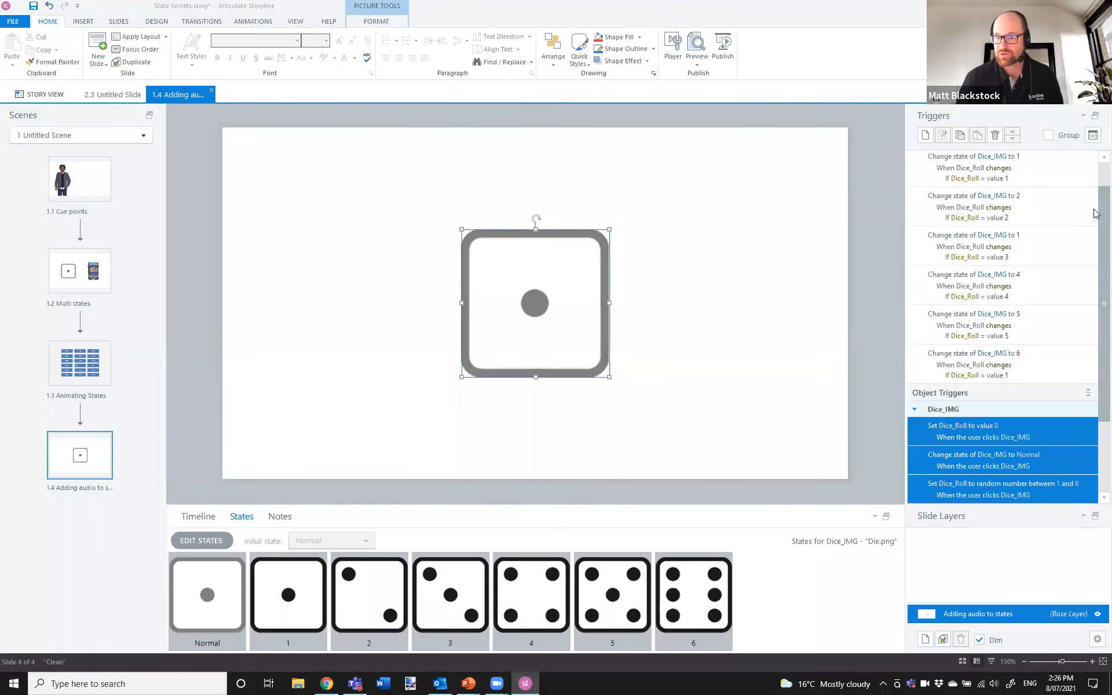
# Undock and enlarge the trigger list to examine the Dice_Roll variable triggers and Dice_IMG object triggers, and dock it again
pyautogui.moveTo(1096, 127); pyautogui.dragTo(515, 197)
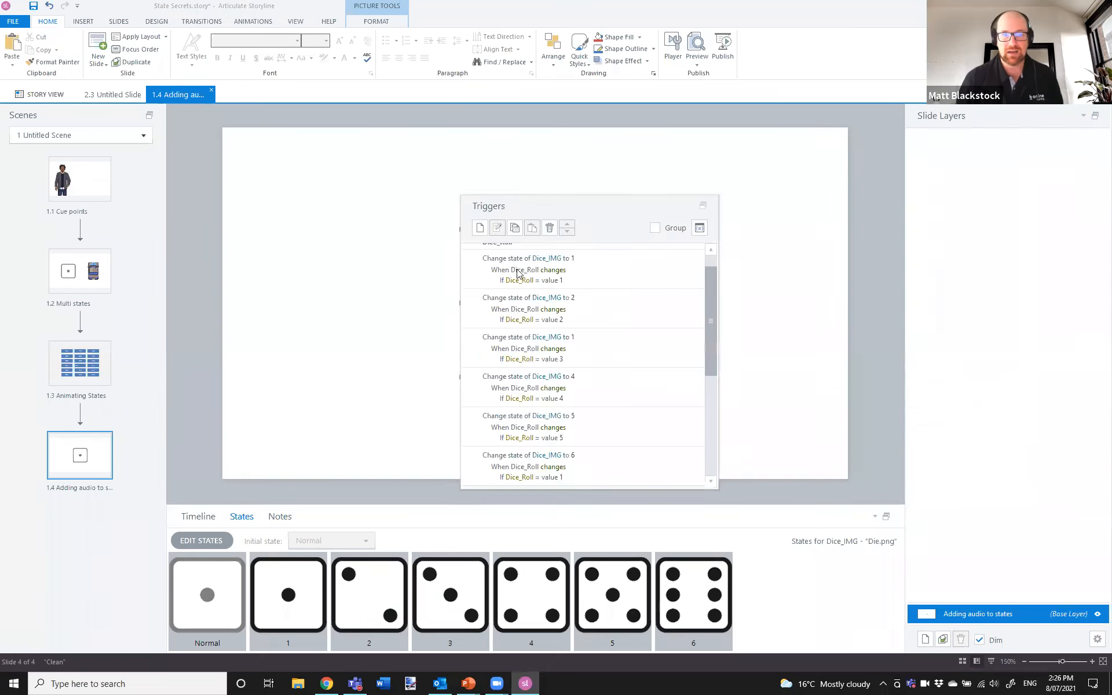
pyautogui.moveTo(460, 278); pyautogui.dragTo(160, 278)
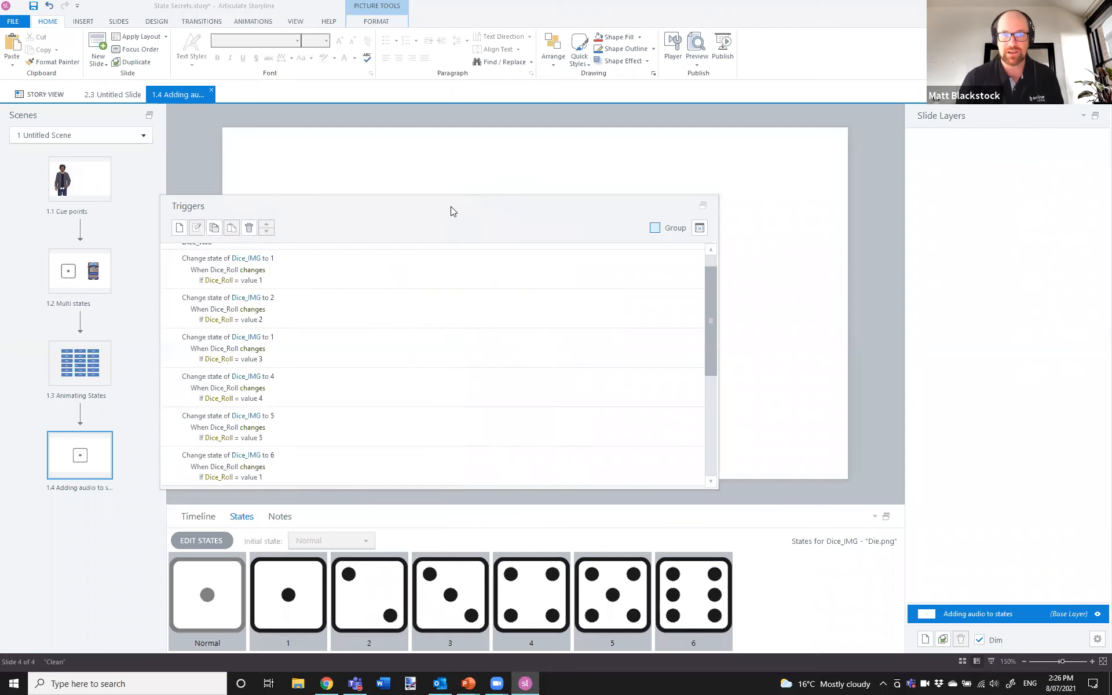
pyautogui.moveTo(453, 210); pyautogui.dragTo(535, 97)
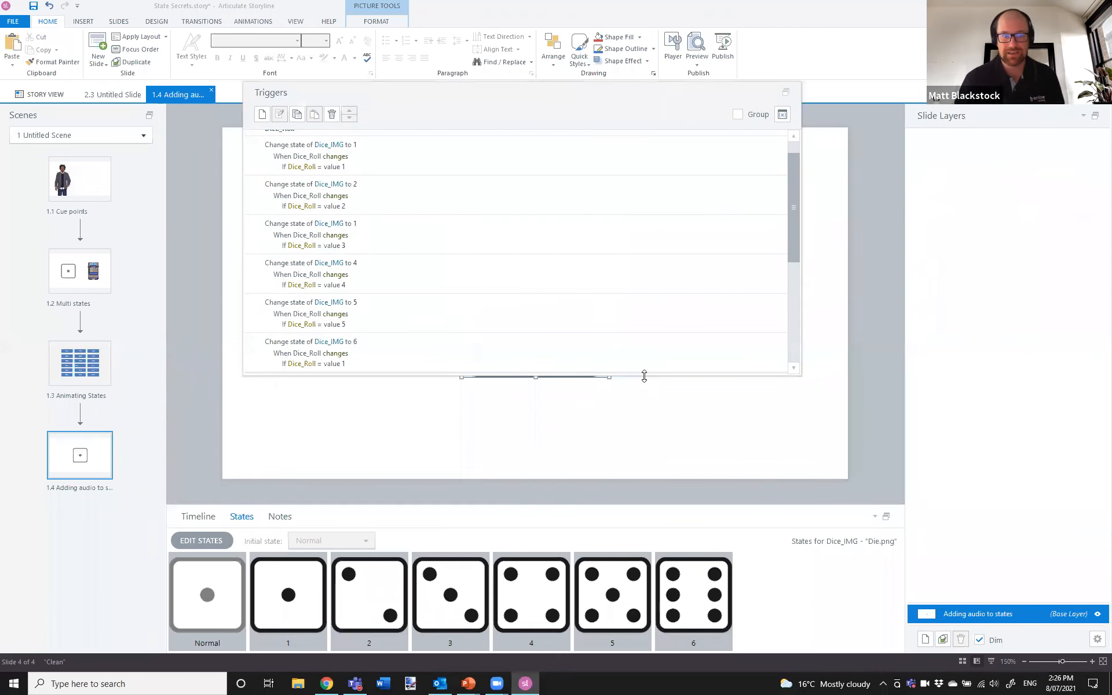
pyautogui.moveTo(643, 376); pyautogui.dragTo(601, 431)
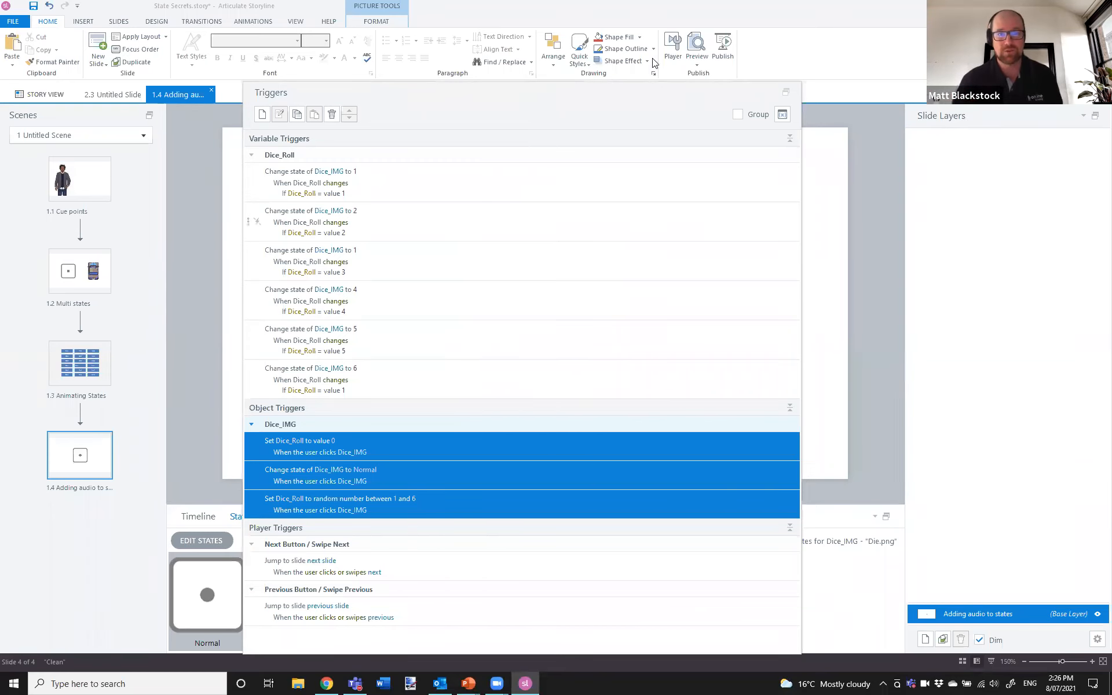
pyautogui.moveTo(667, 102); pyautogui.dragTo(653, 62)
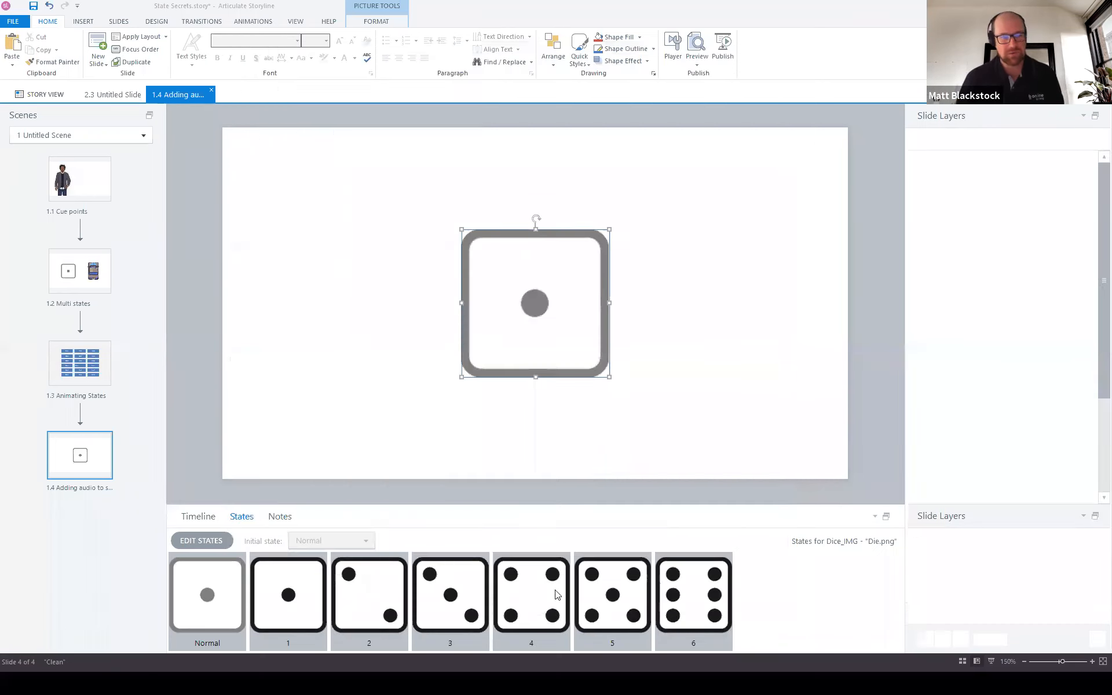
# Examine the audio object inside state 1 of the die on slide 1.4 and finish editing its states
pyautogui.click(289, 596)
pyautogui.click(518, 324)
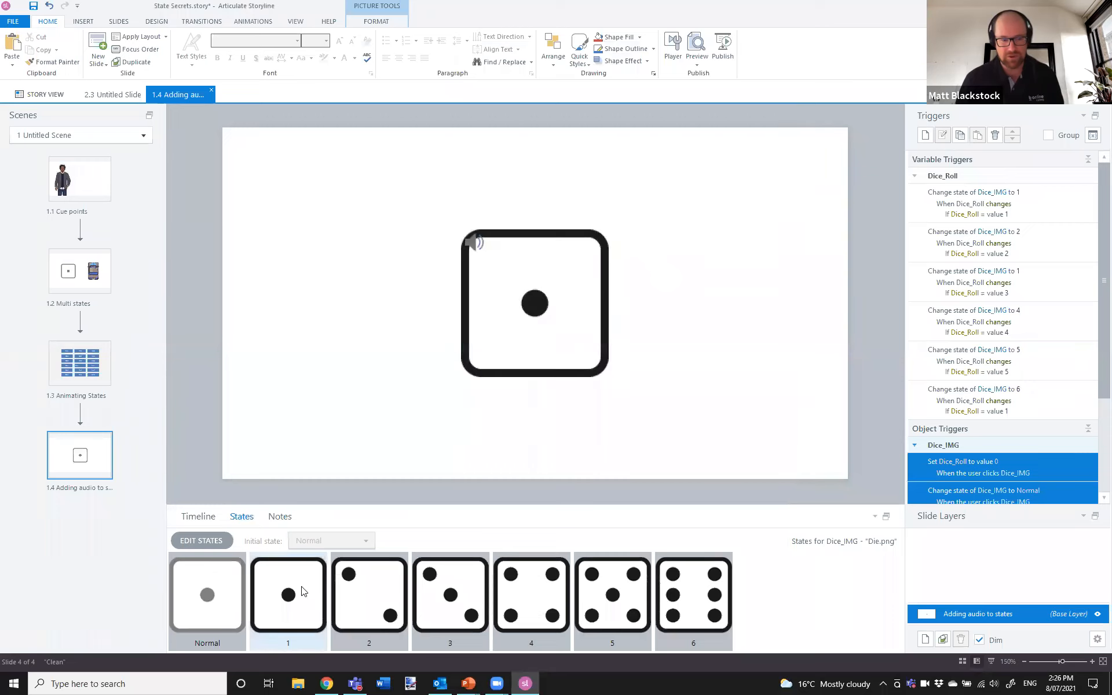
pyautogui.click(200, 541)
pyautogui.click(302, 585)
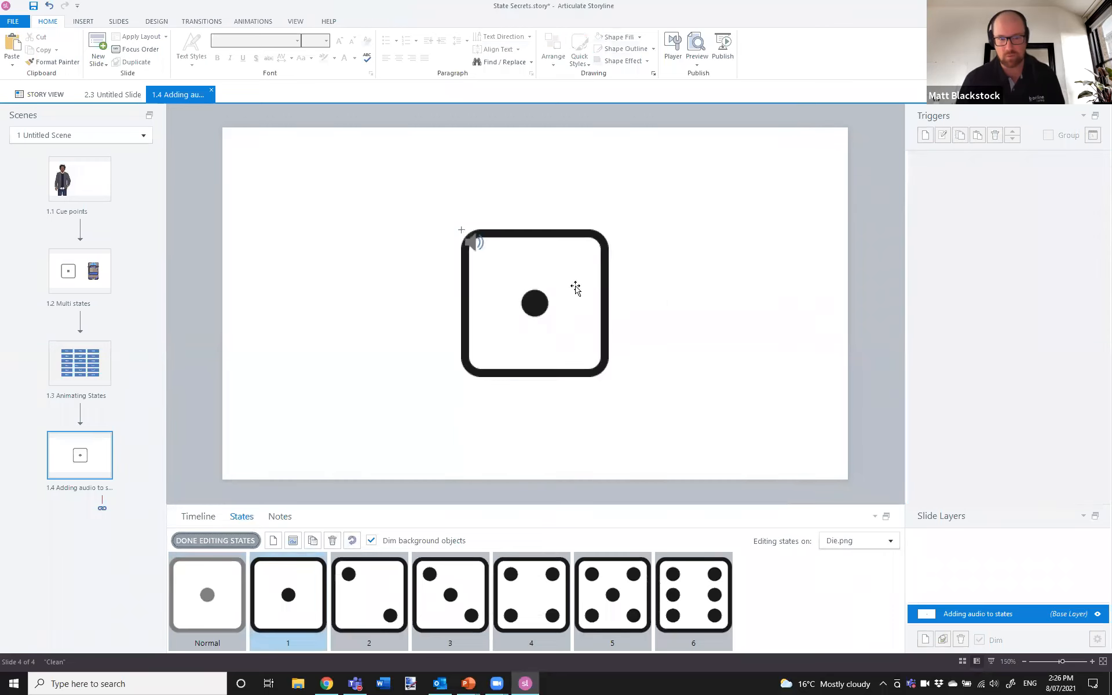
pyautogui.click(478, 248)
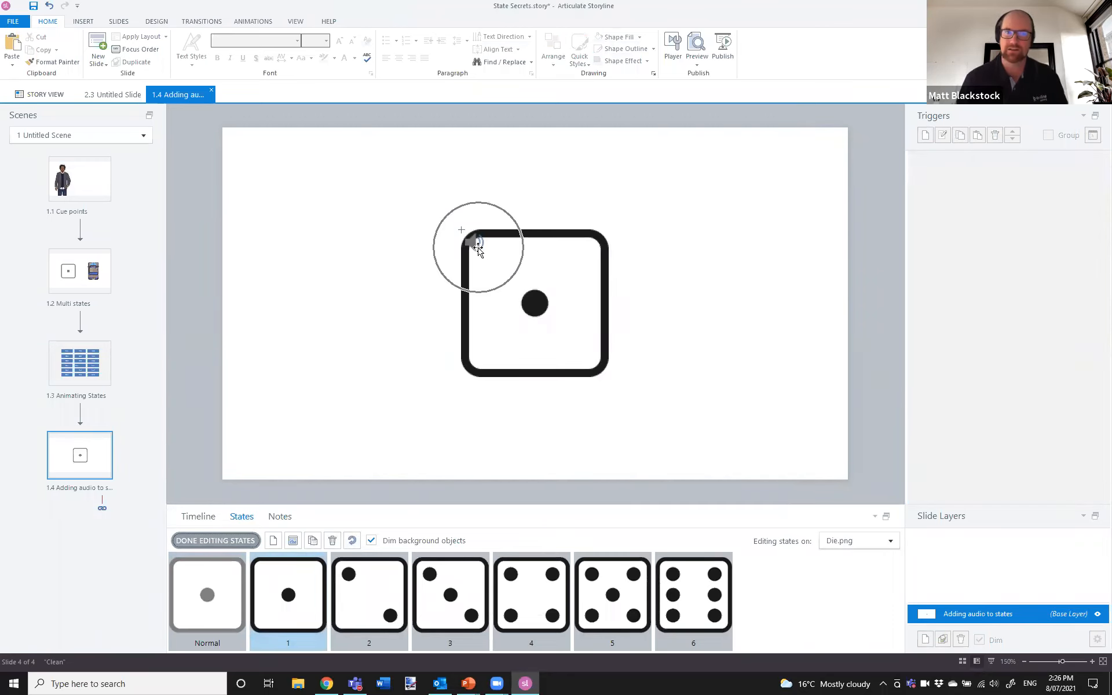
pyautogui.click(478, 247)
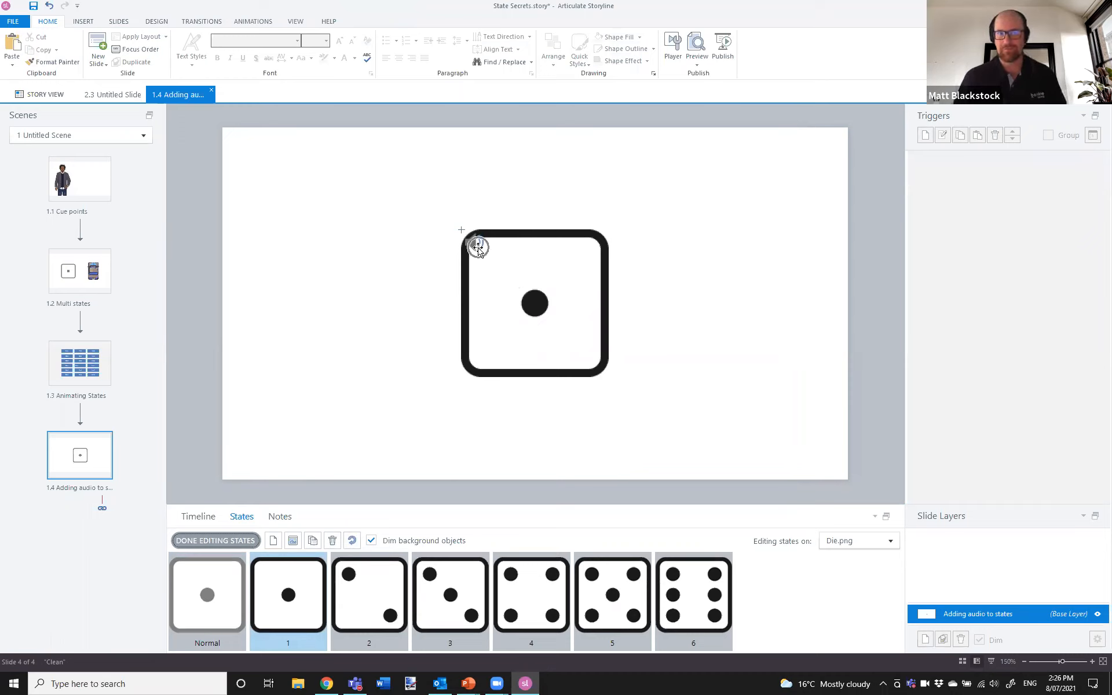
pyautogui.click(209, 542)
# On slide 2.4 in scene 2, add picture states 1 to 6 to the die from 1.png through 6.png
pyautogui.click(118, 94)
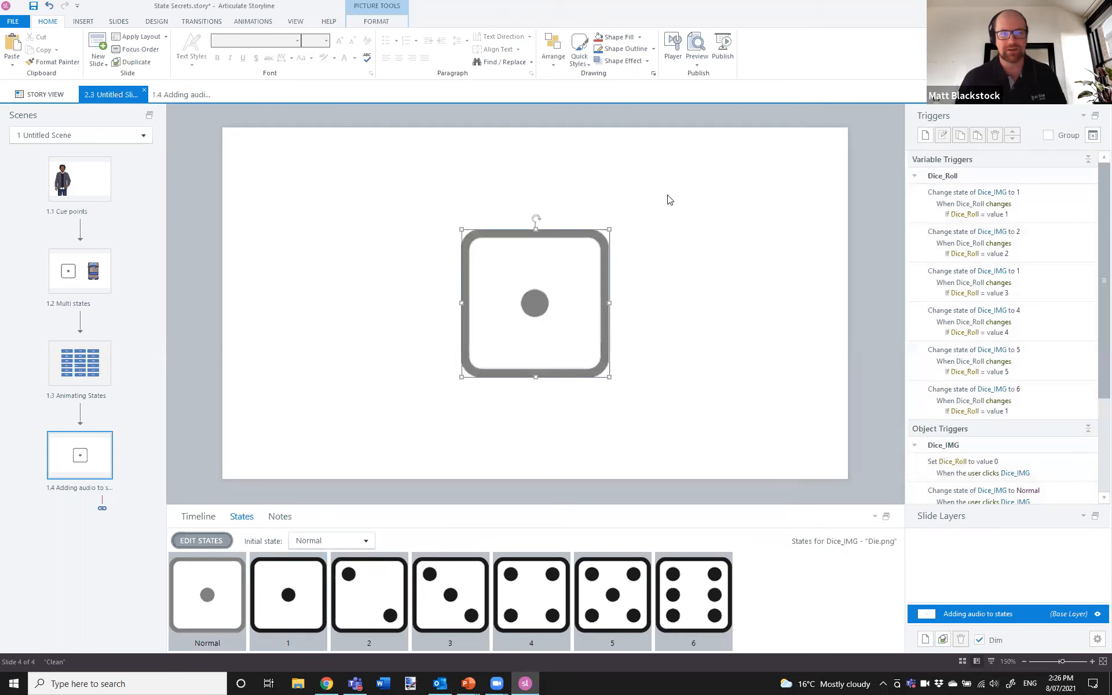
pyautogui.click(78, 466)
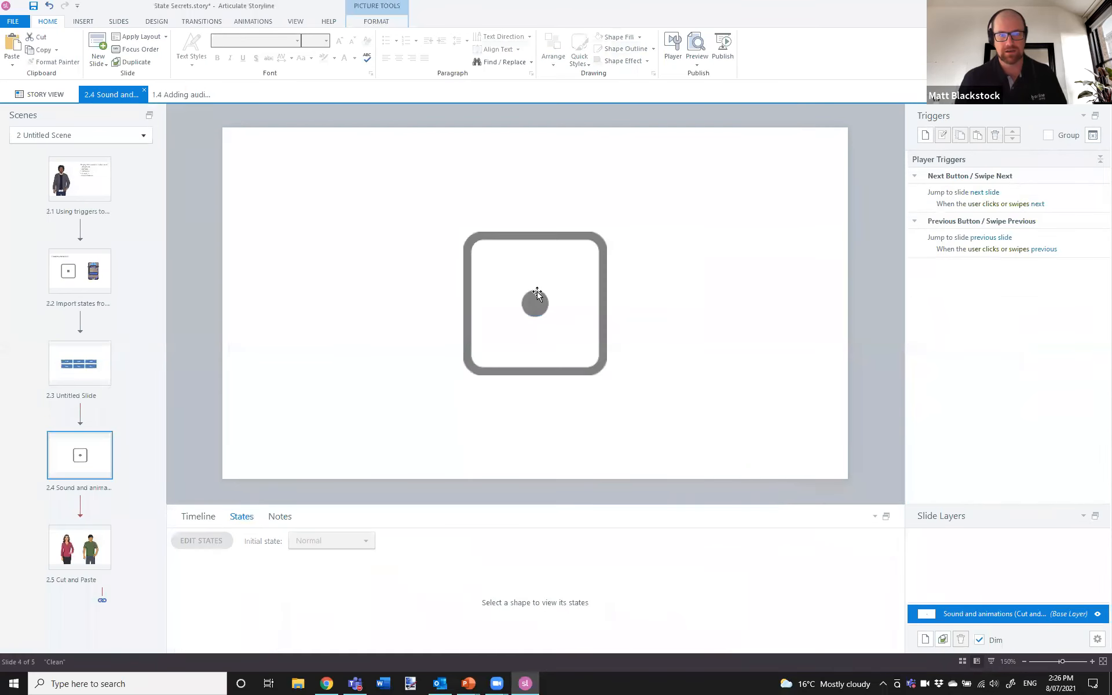
pyautogui.click(537, 295)
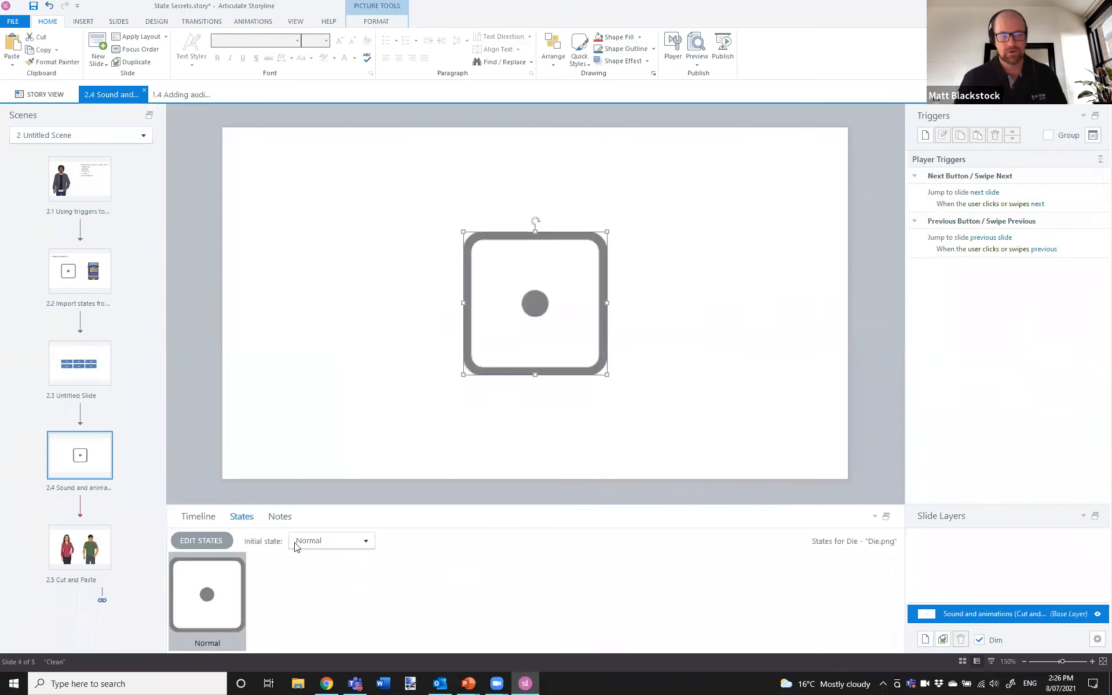
pyautogui.click(202, 541)
pyautogui.click(294, 543)
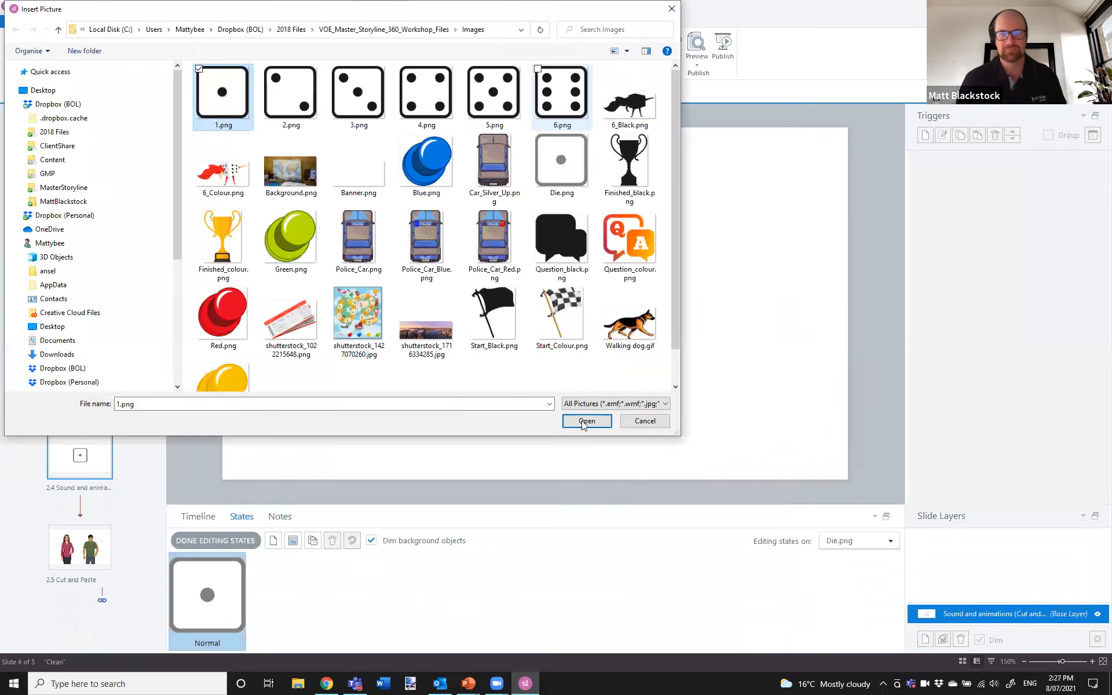
pyautogui.click(582, 421)
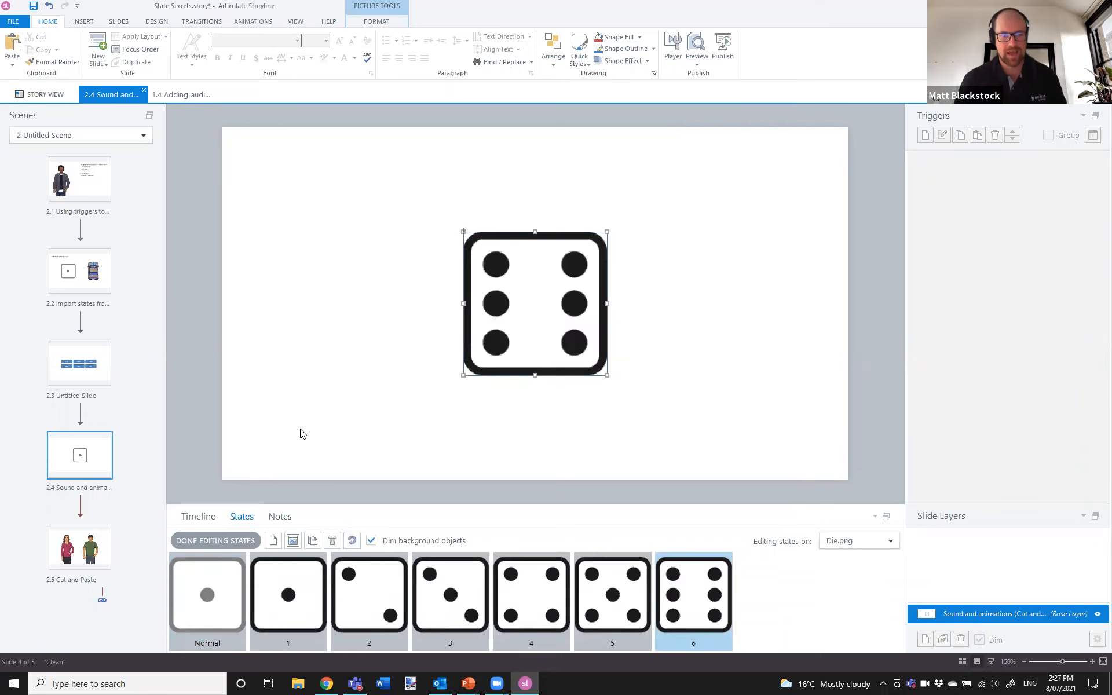
# Cut the die picture in state 1, paste it back in place, and give it a Spin entrance animation
pyautogui.click(631, 269)
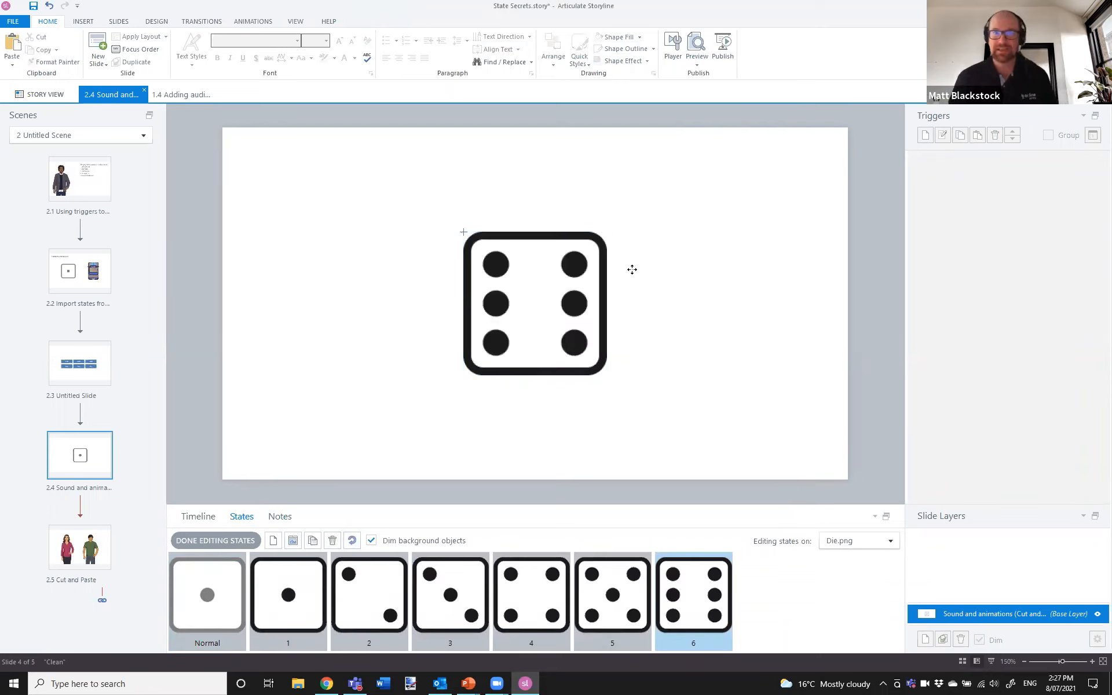
pyautogui.click(573, 256)
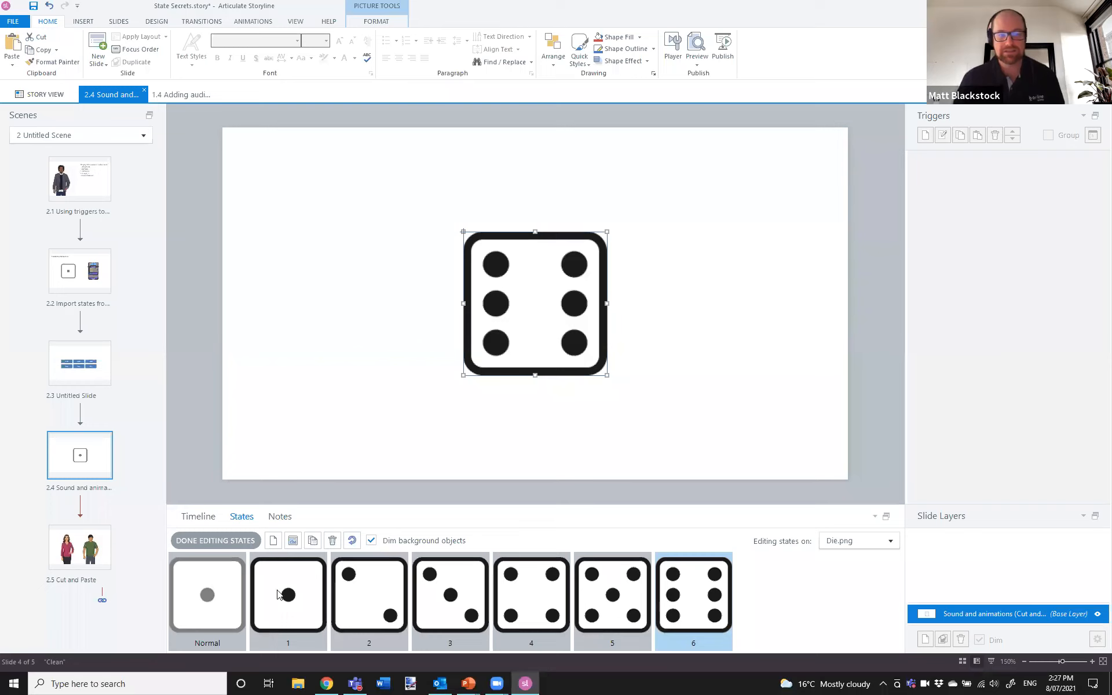
pyautogui.click(278, 595)
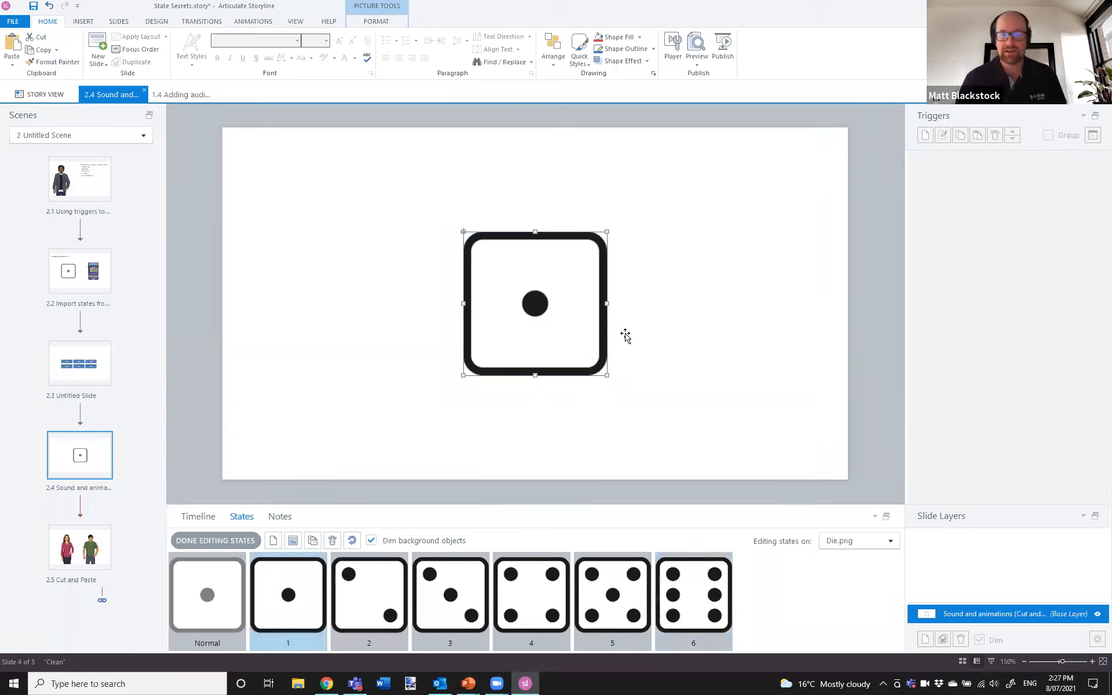
pyautogui.click(249, 22)
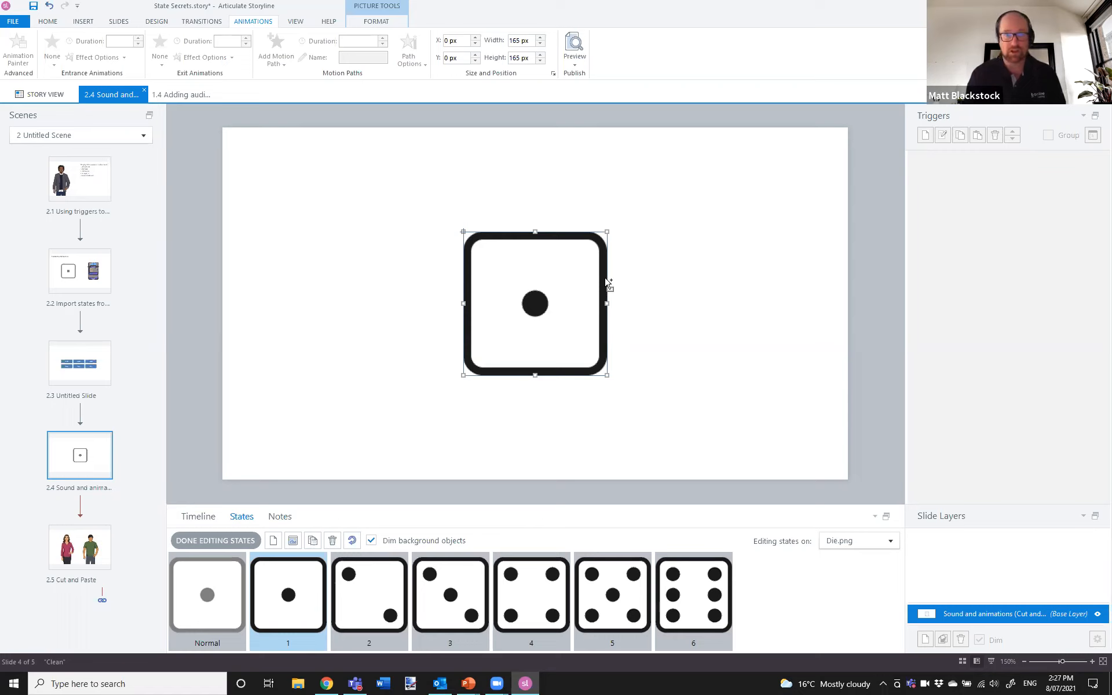
pyautogui.press('Delete')
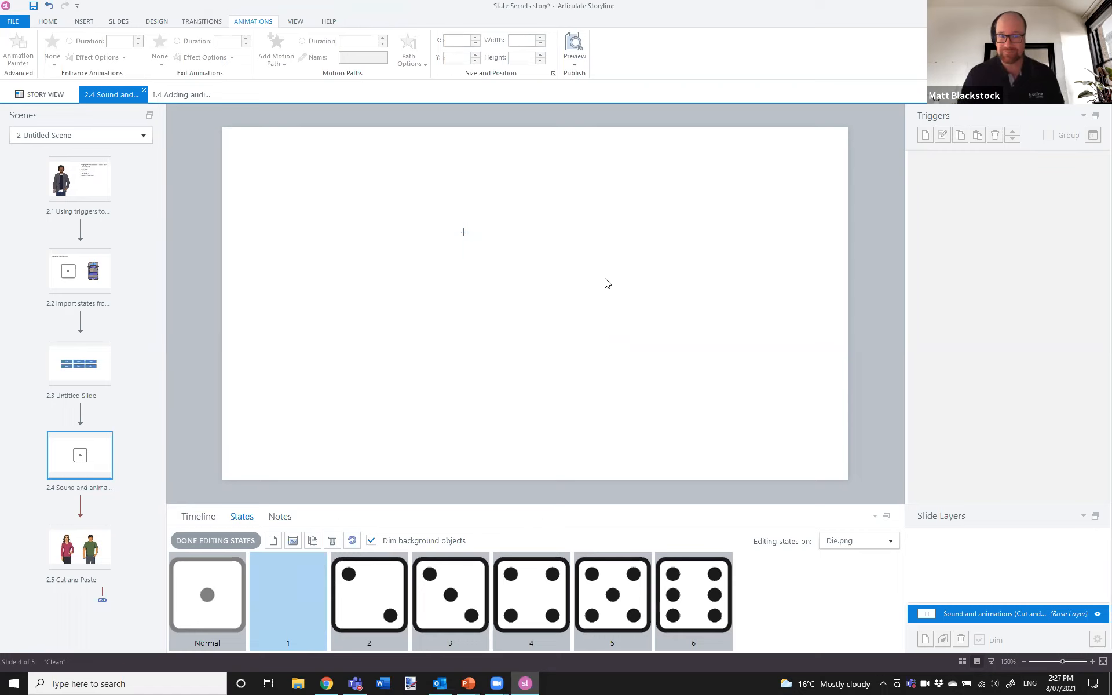
pyautogui.hotkey('ctrl', 'z')
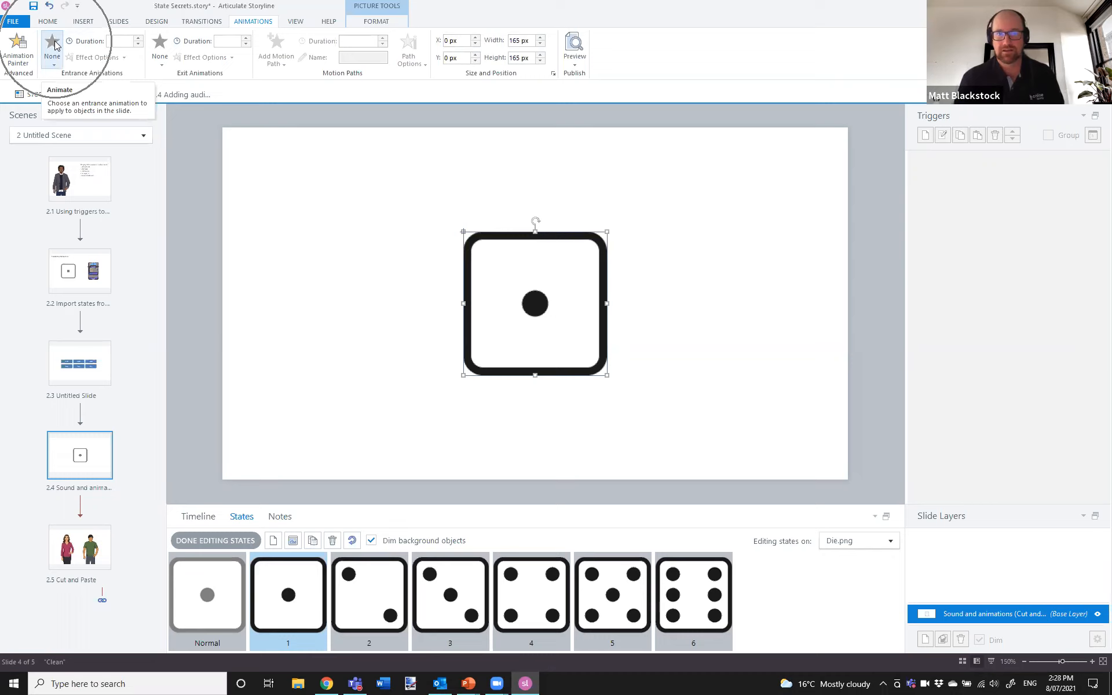
pyautogui.click(53, 55)
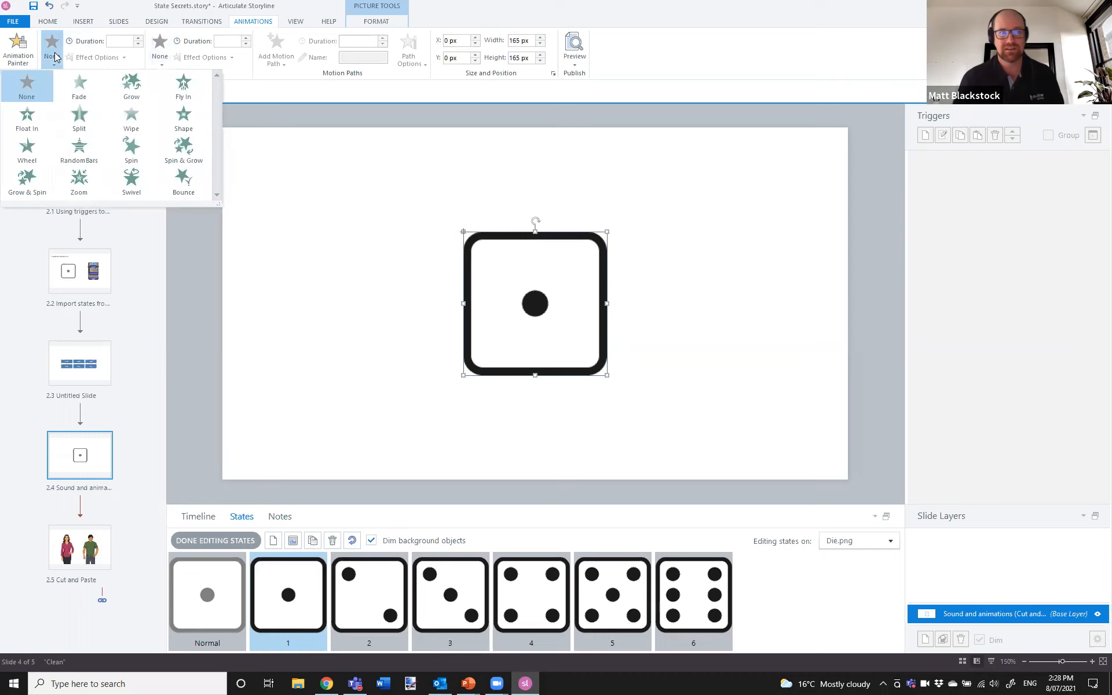
pyautogui.click(131, 151)
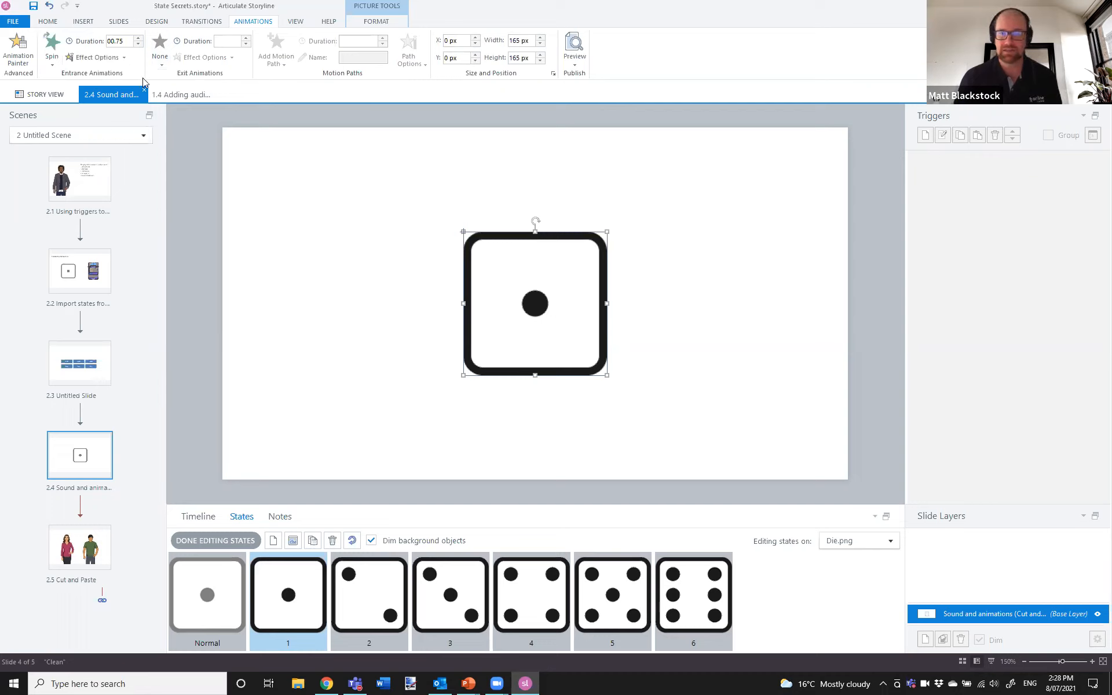
# Cut and repaste the die picture in state 2, apply a Spin entrance animation, and return to state 1
pyautogui.click(360, 613)
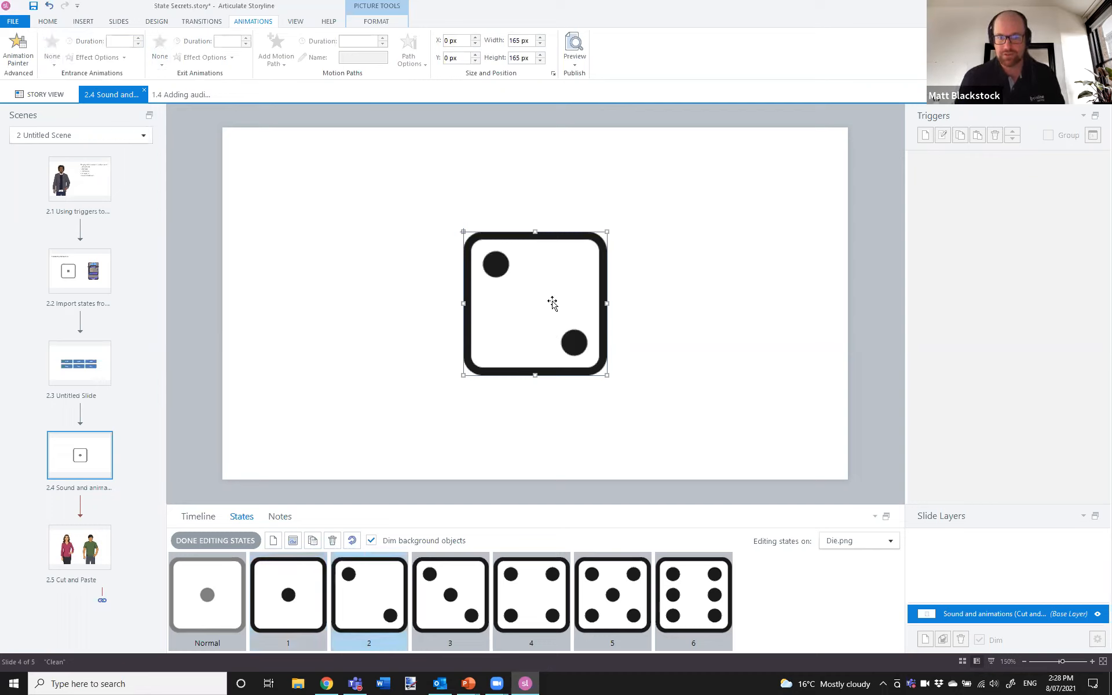
pyautogui.click(90, 22)
pyautogui.click(238, 23)
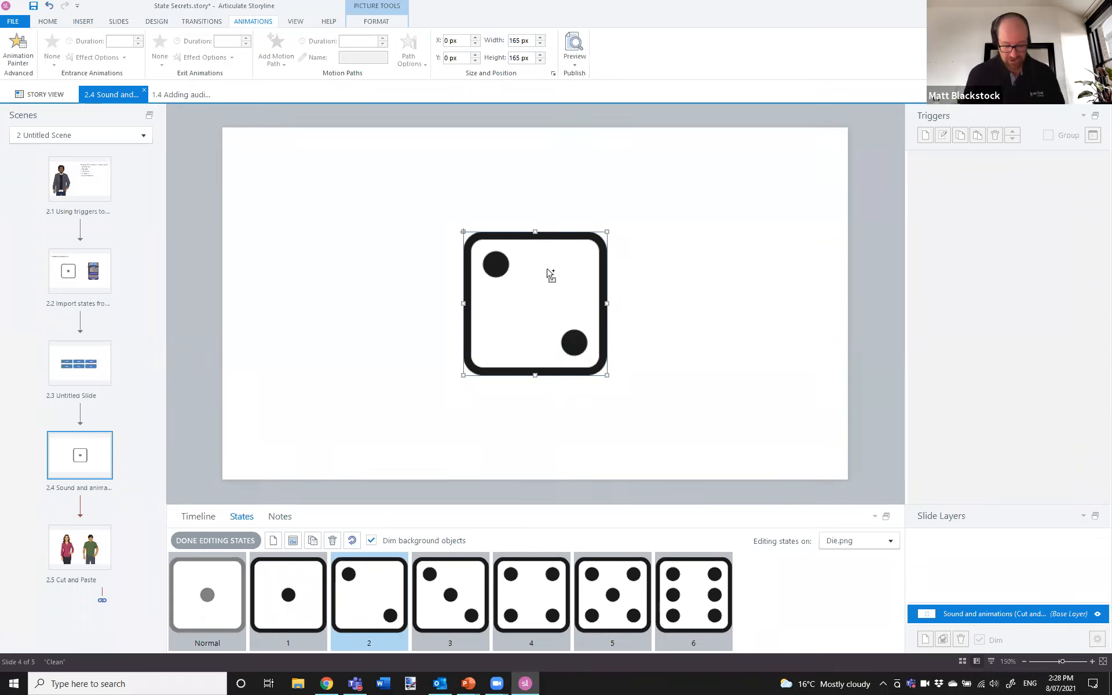
pyautogui.press('Delete')
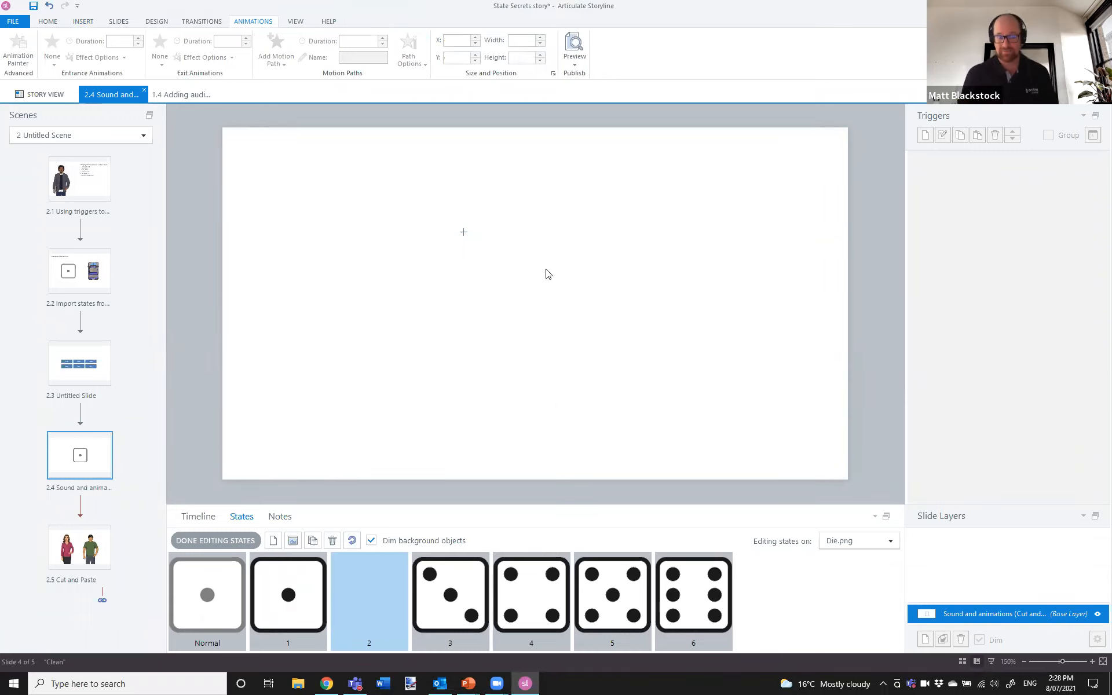
pyautogui.hotkey('ctrl', 'v')
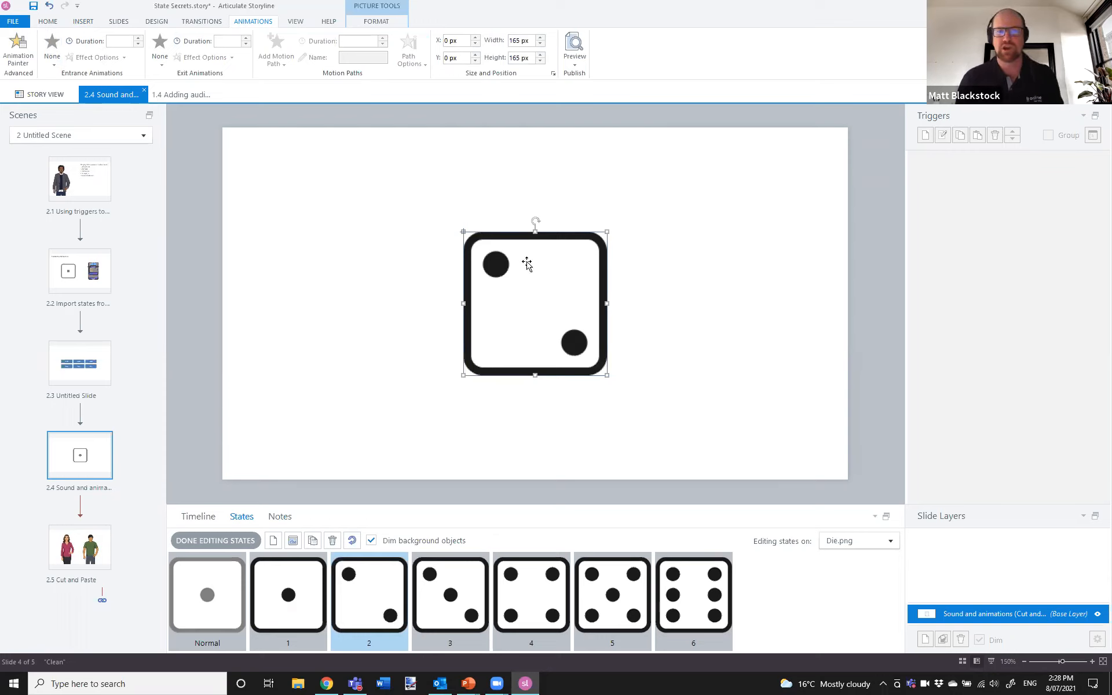
pyautogui.click(53, 46)
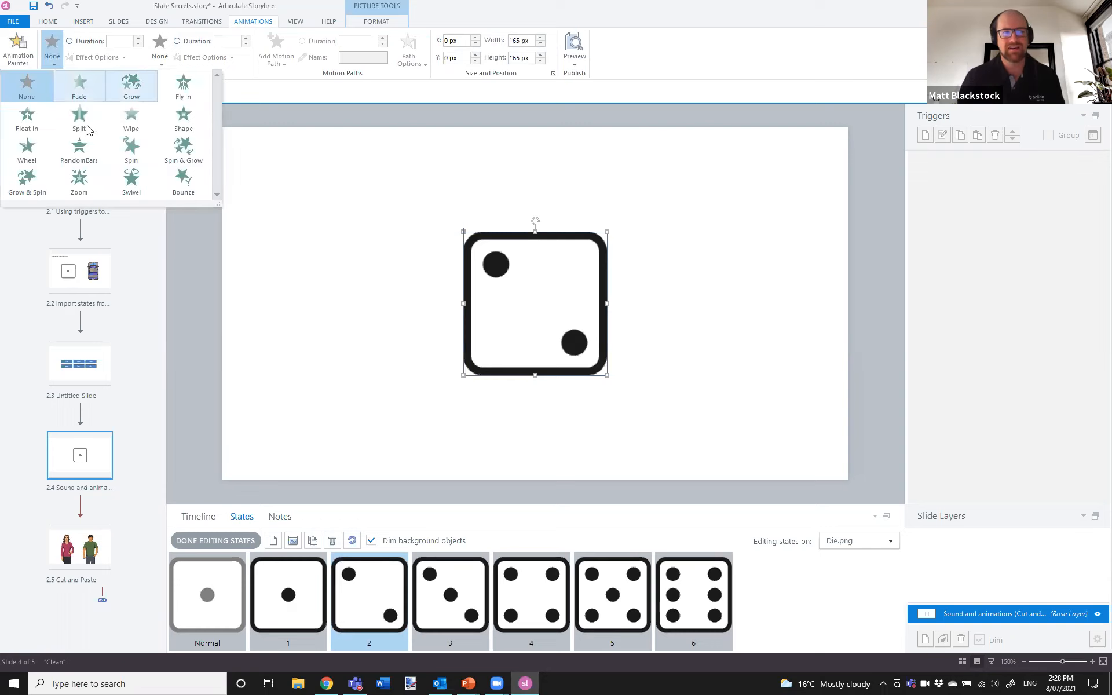
pyautogui.click(132, 149)
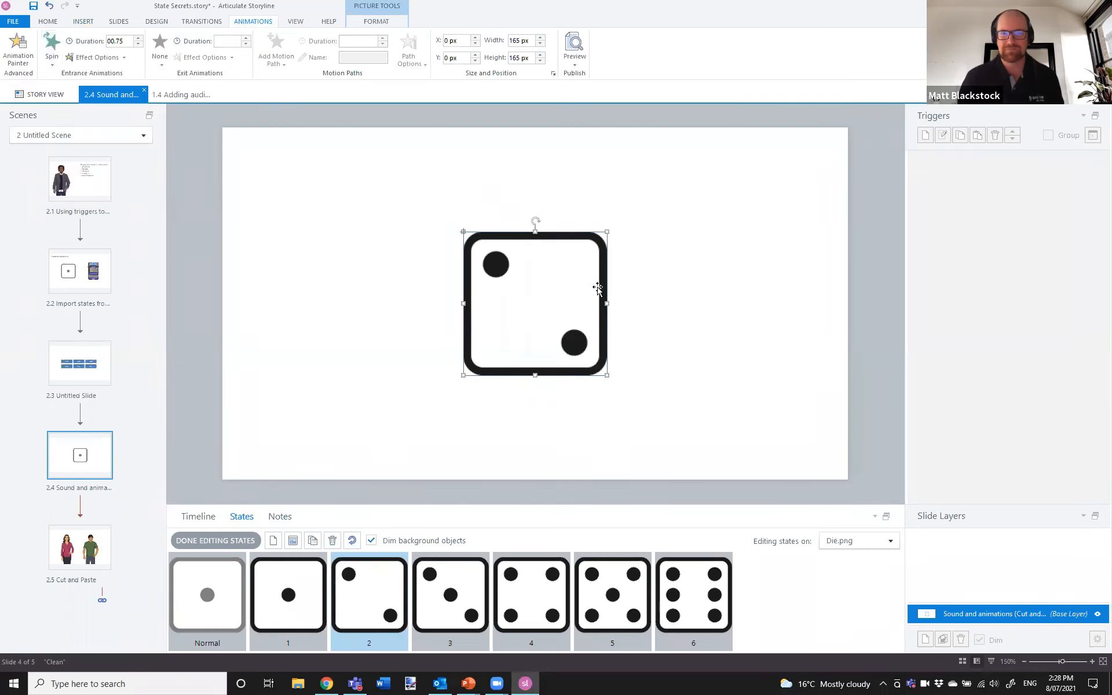
pyautogui.click(799, 272)
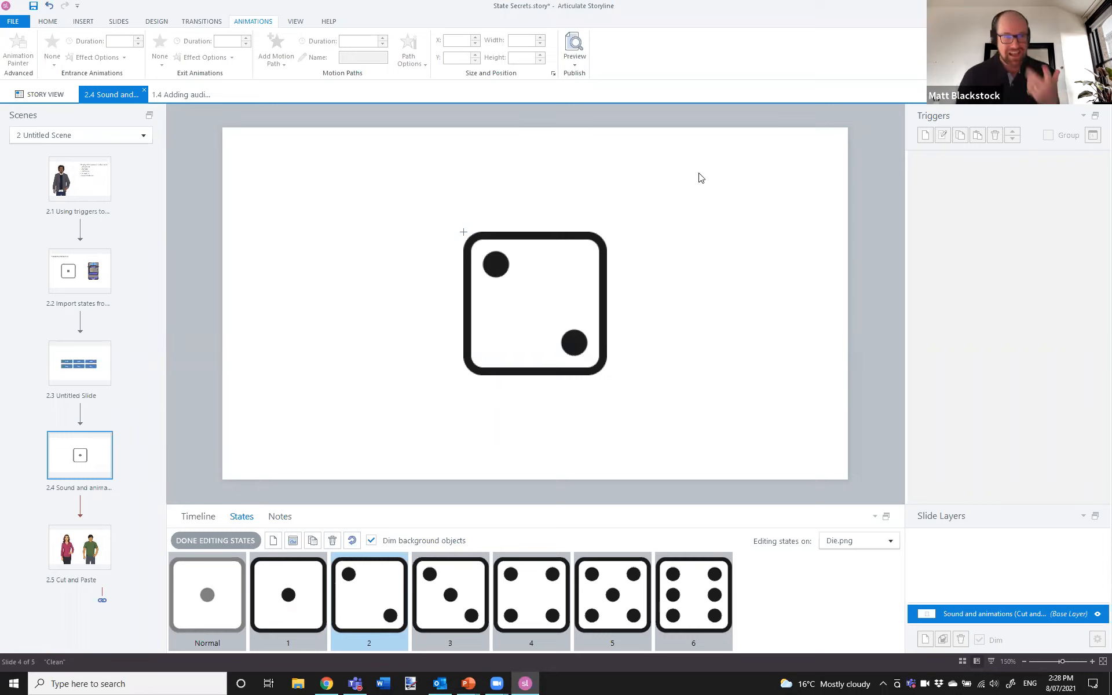
pyautogui.click(278, 614)
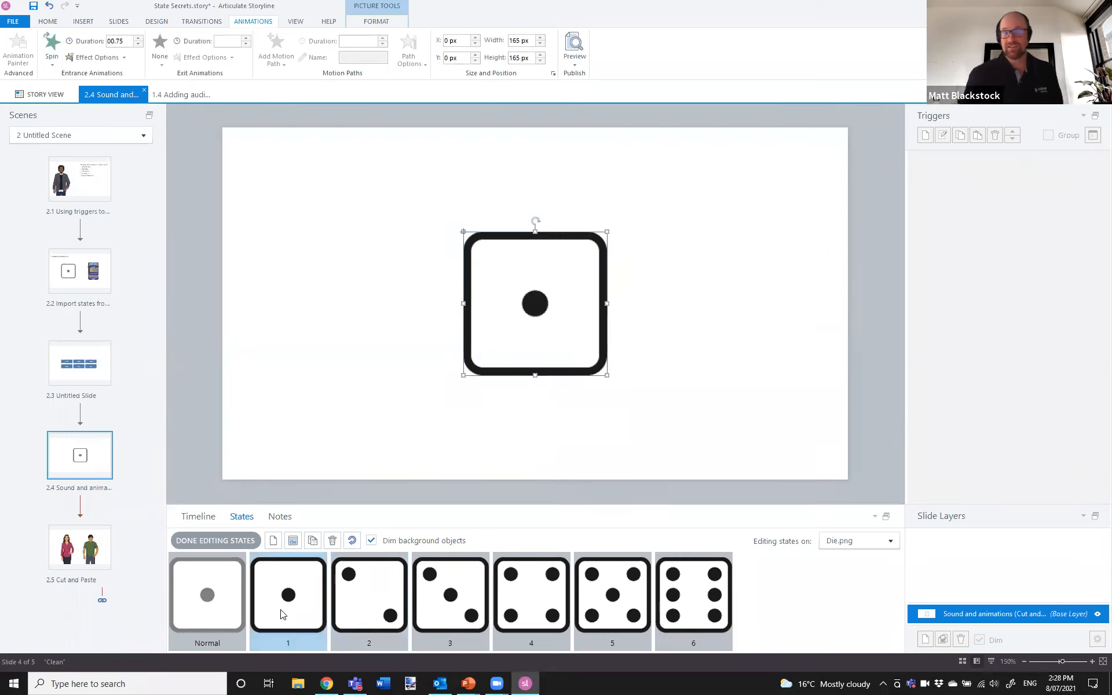
# Cut the die picture in state 3 and paste it back in place
pyautogui.click(459, 572)
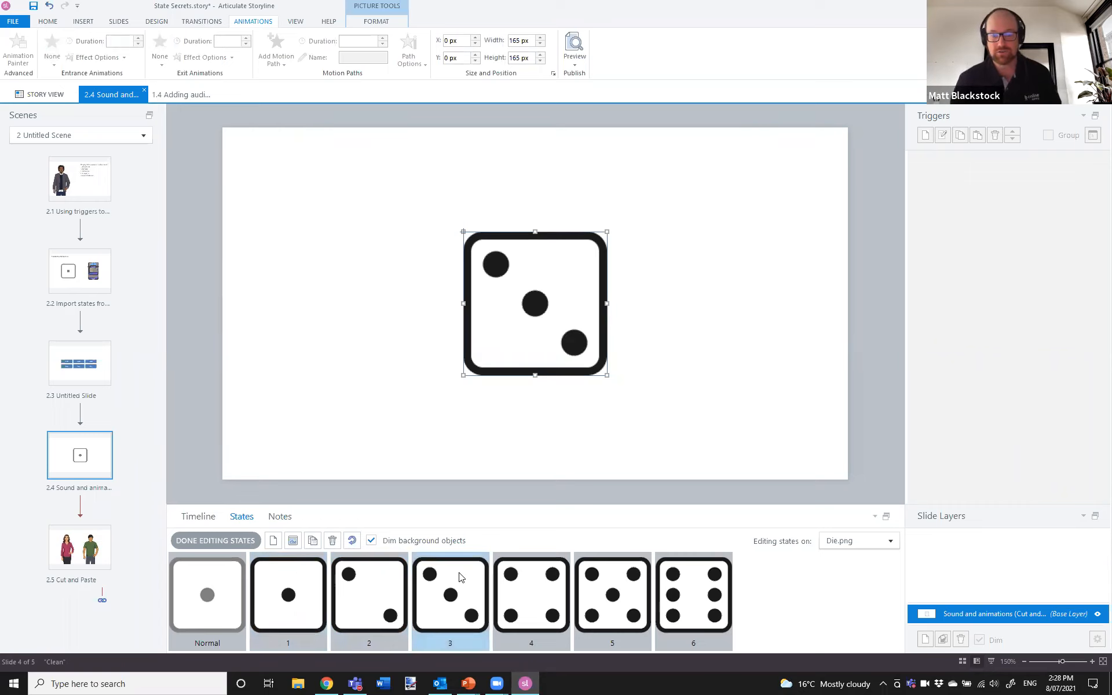
pyautogui.click(86, 22)
pyautogui.click(347, 62)
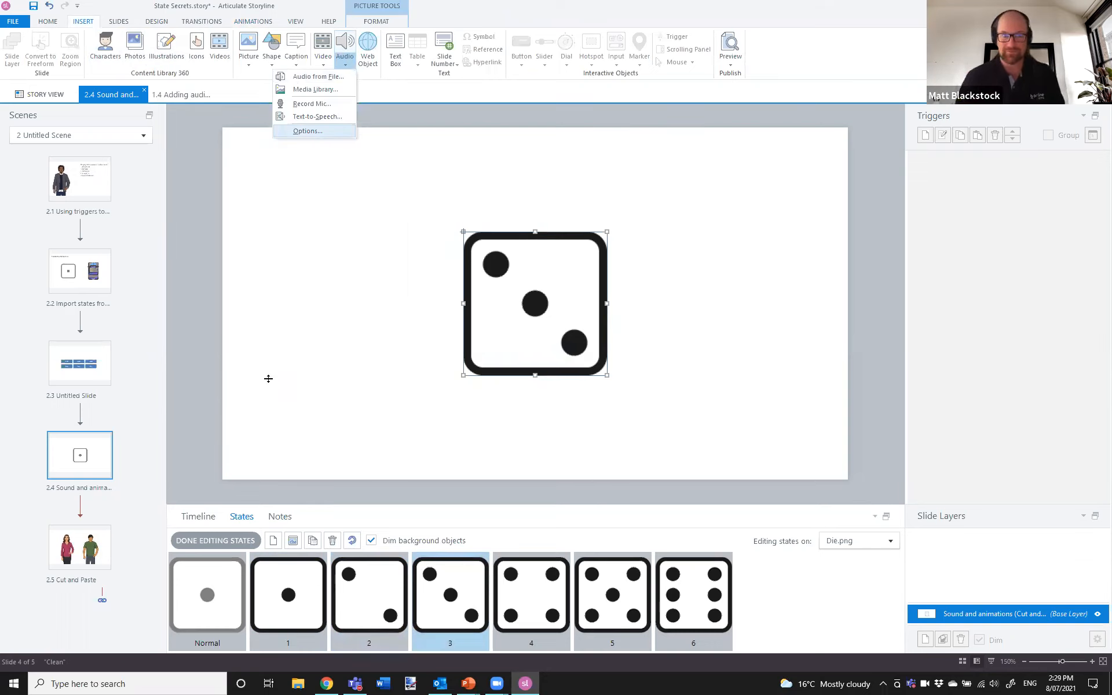
pyautogui.click(646, 416)
pyautogui.click(535, 307)
pyautogui.press('ctrl')
pyautogui.press('ctrl')
pyautogui.press('ctrl')
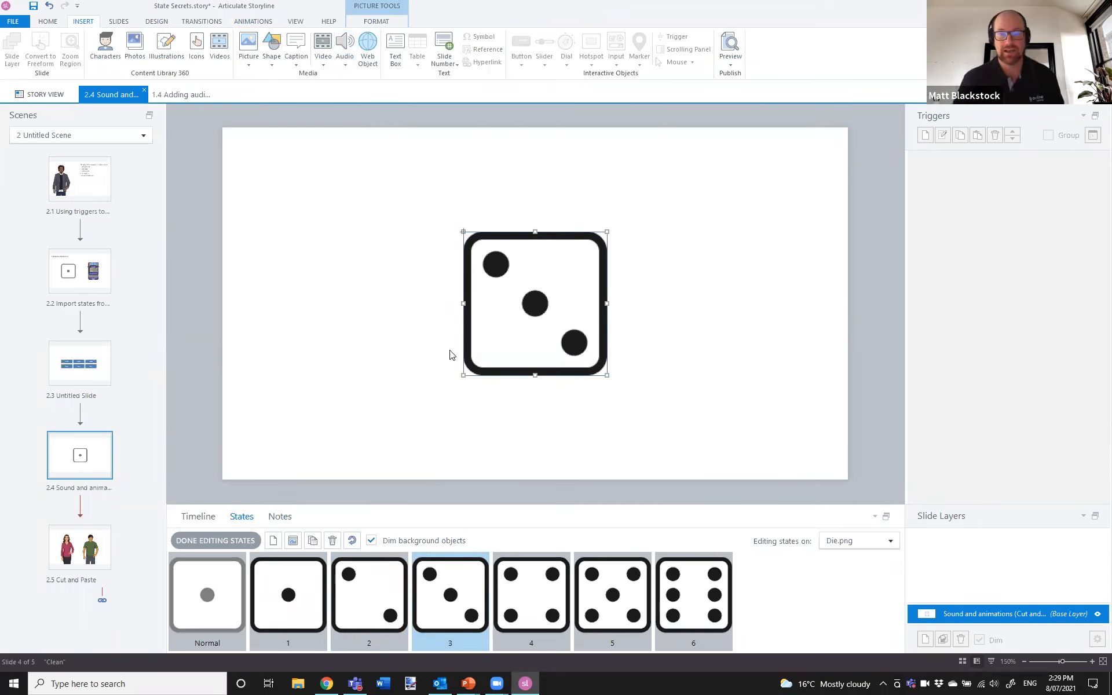
pyautogui.click(243, 23)
pyautogui.press('ctrl')
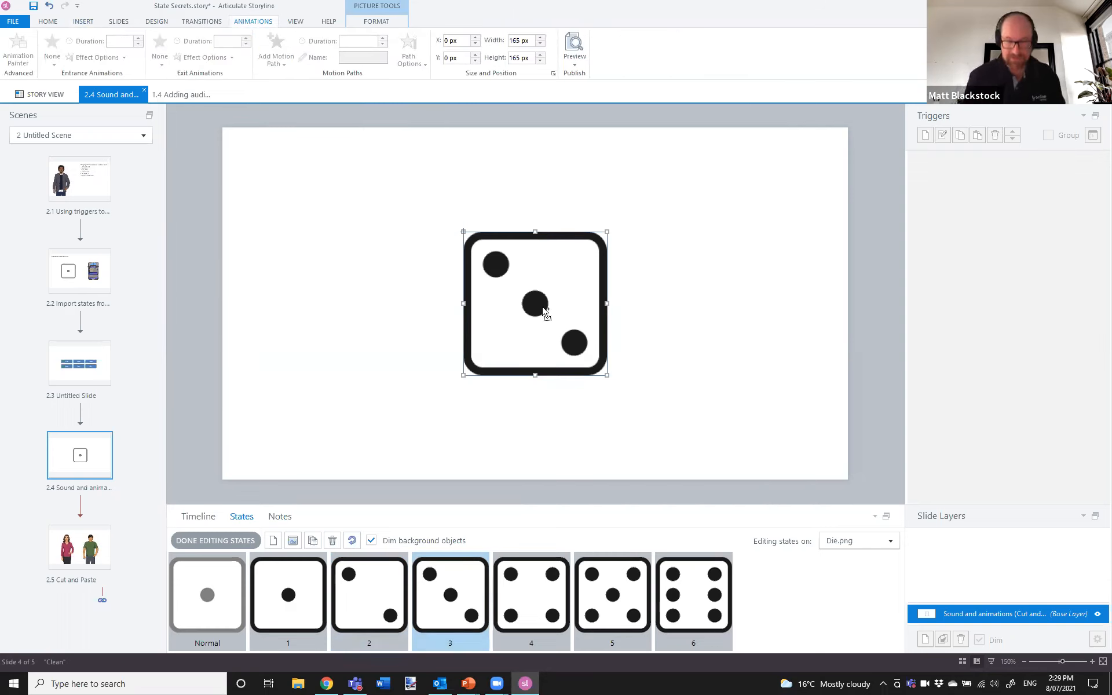
pyautogui.hotkey('ctrl', 'x')
pyautogui.hotkey('ctrl', 'v')
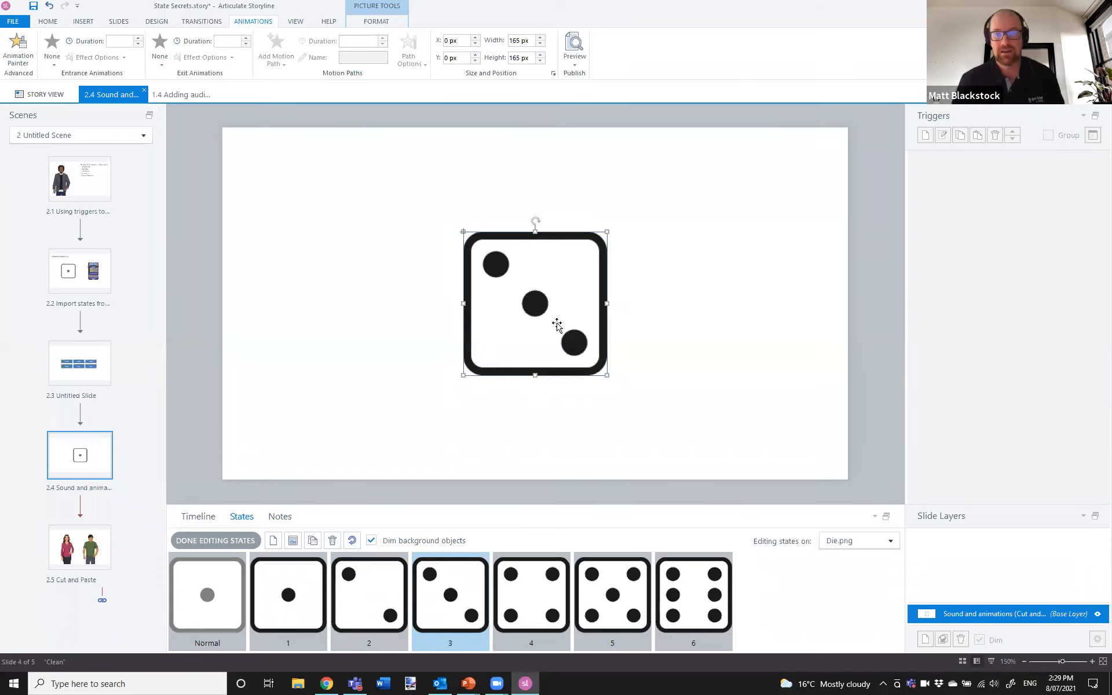
pyautogui.press('ctrl')
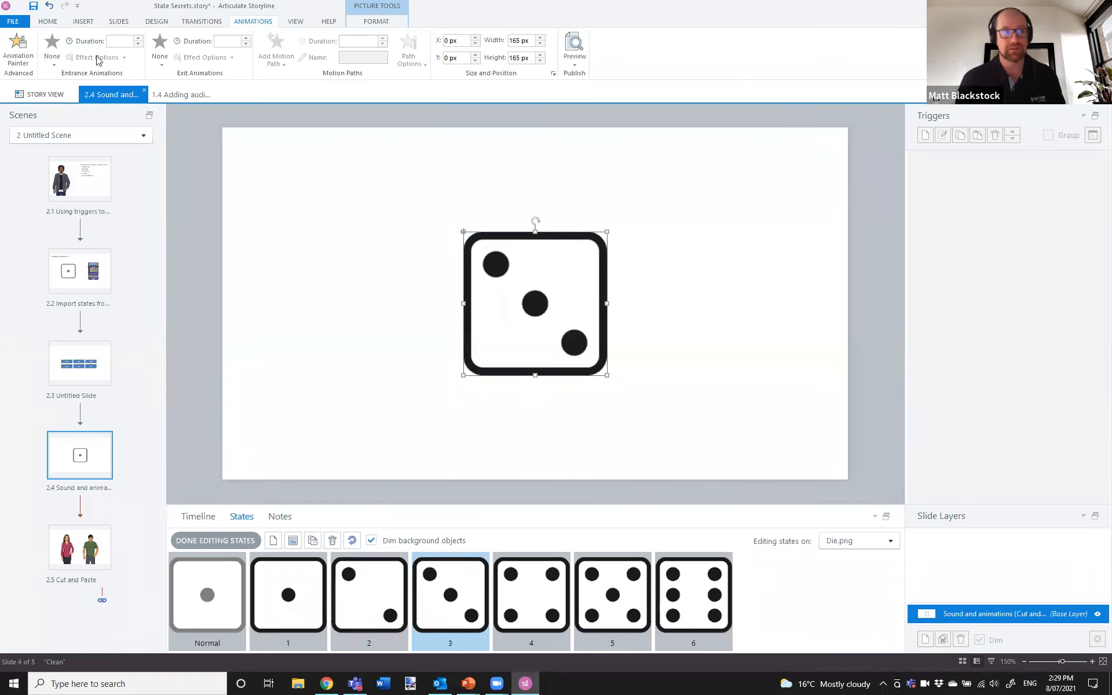
pyautogui.press('ctrl')
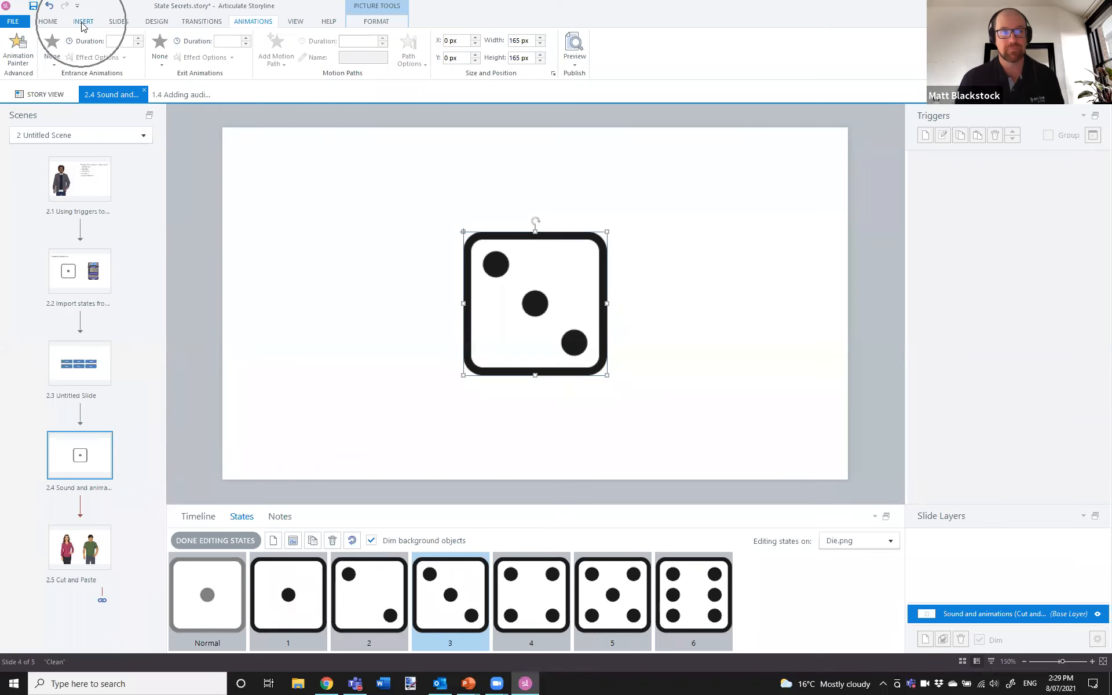
# Insert Dice_roll.mp3 as audio in state 3 of the die and finish editing its states
pyautogui.click(82, 25)
pyautogui.click(347, 63)
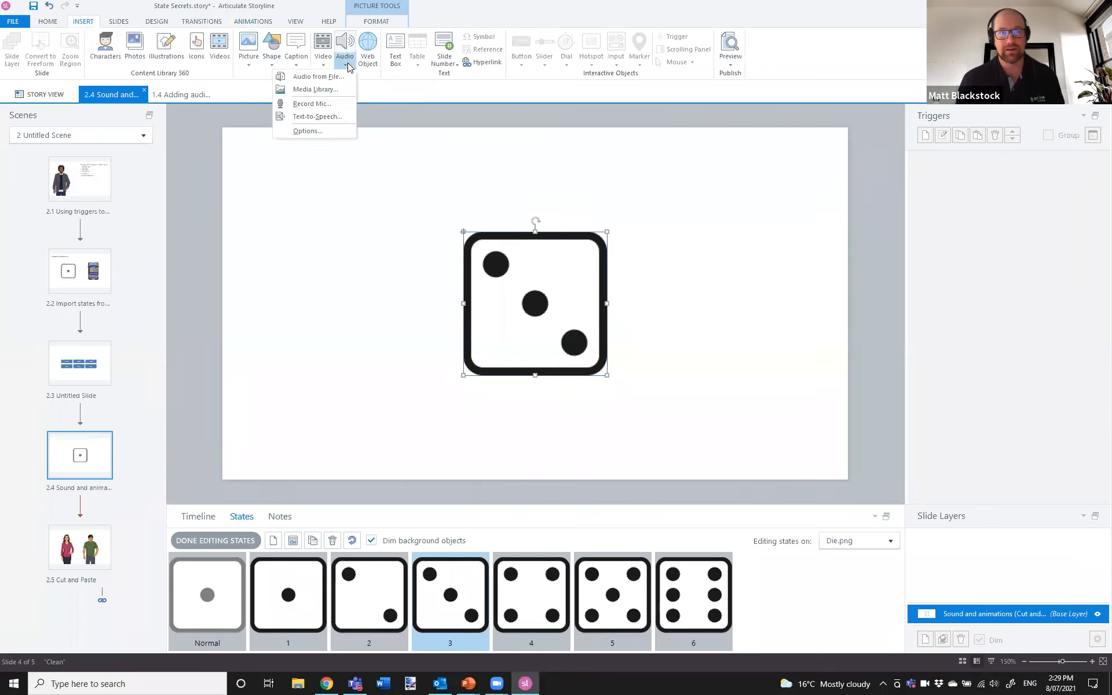
pyautogui.click(337, 77)
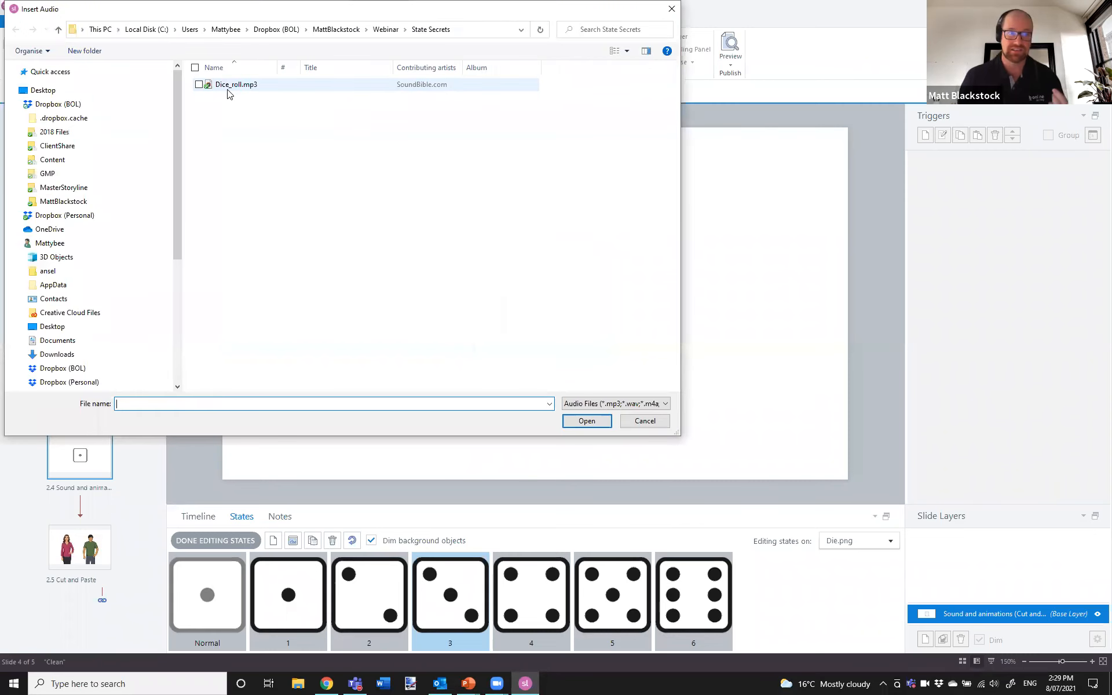
pyautogui.click(228, 92)
pyautogui.click(579, 420)
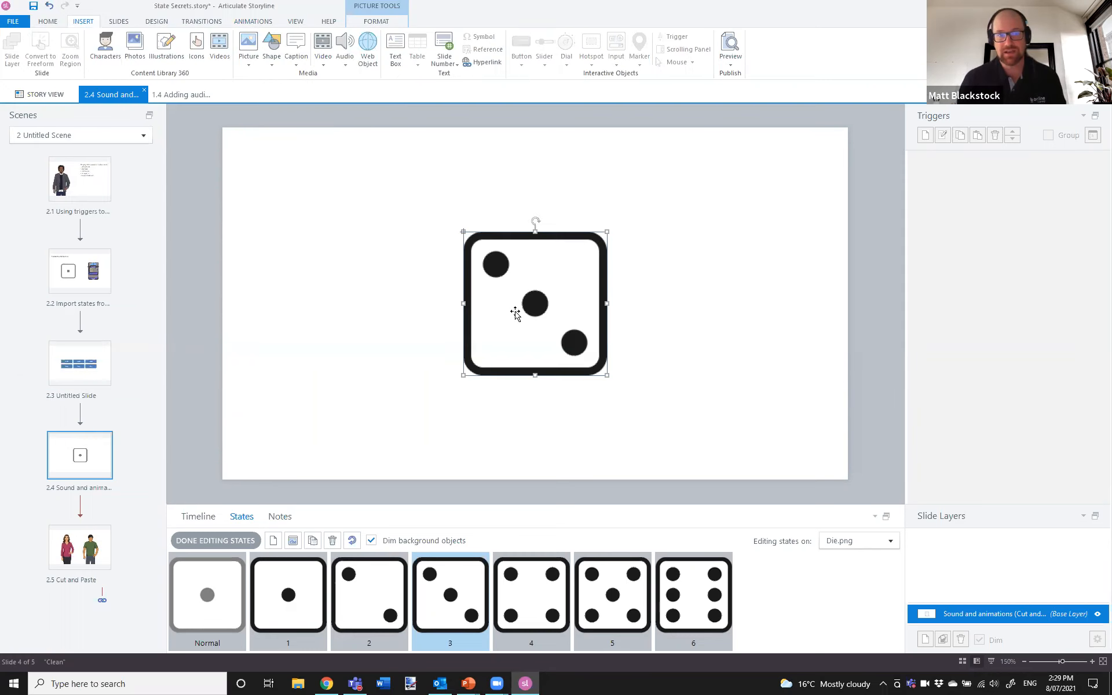
pyautogui.click(480, 253)
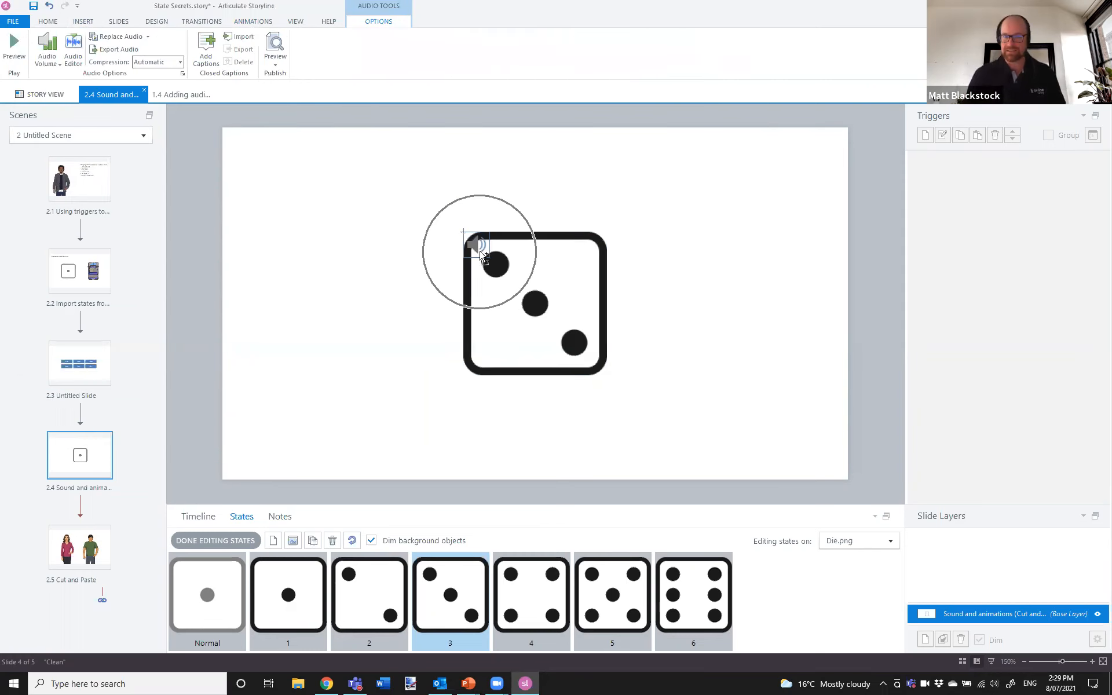
pyautogui.click(479, 252)
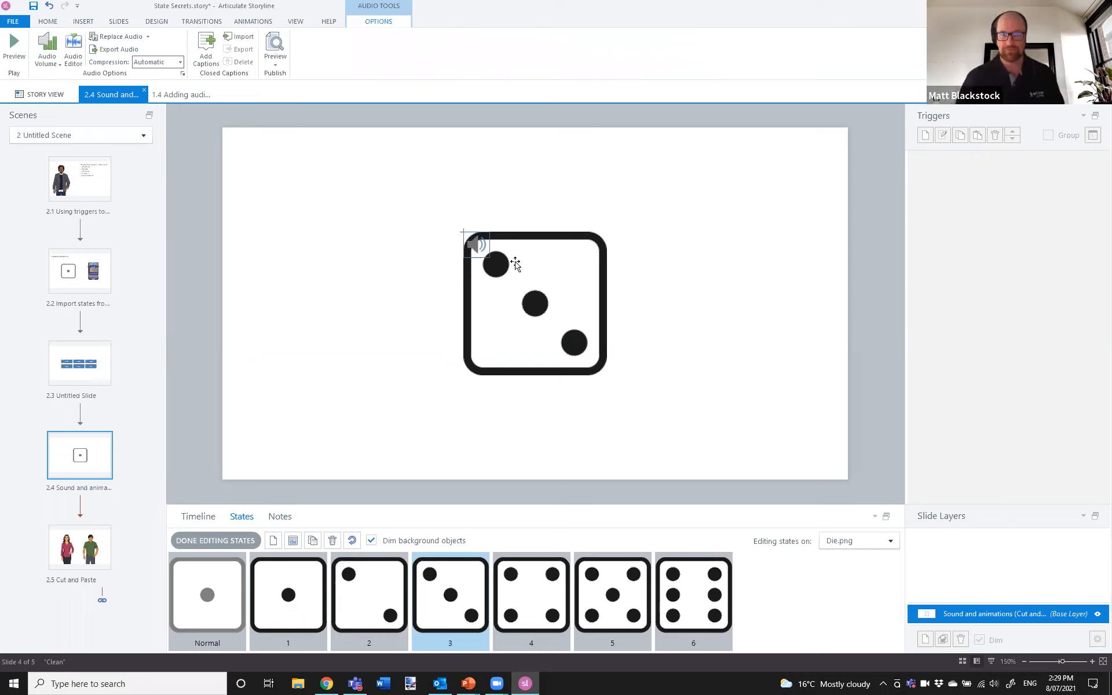
pyautogui.click(231, 541)
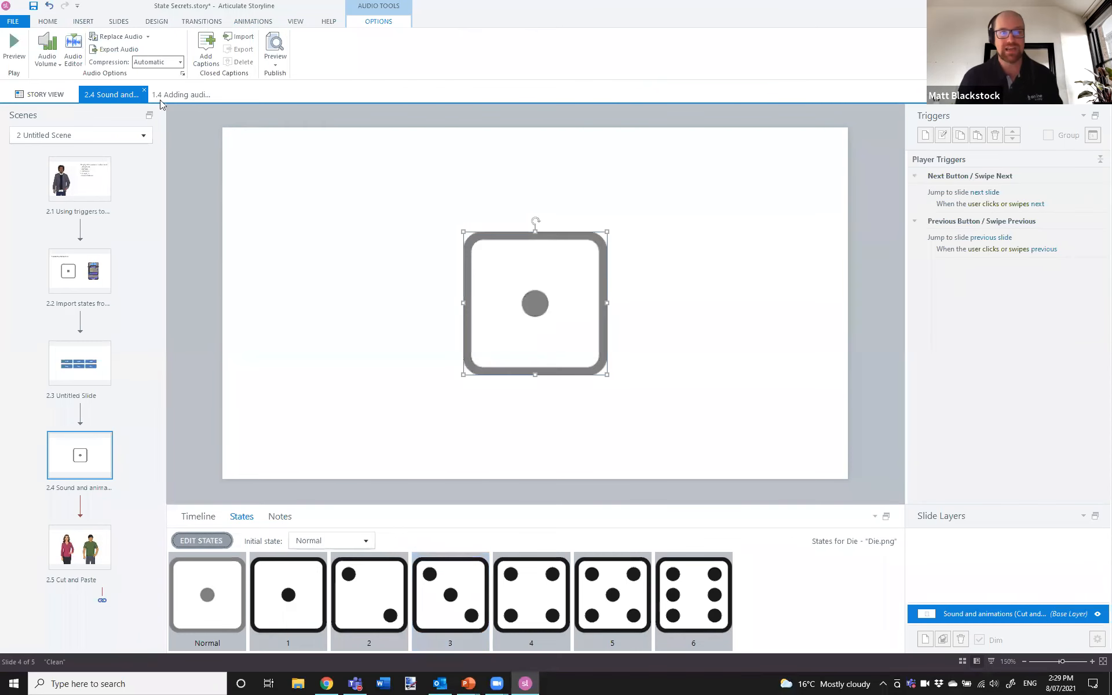
# On slide 1.4, examine the audio in the die's numbered states and finish editing them
pyautogui.click(162, 97)
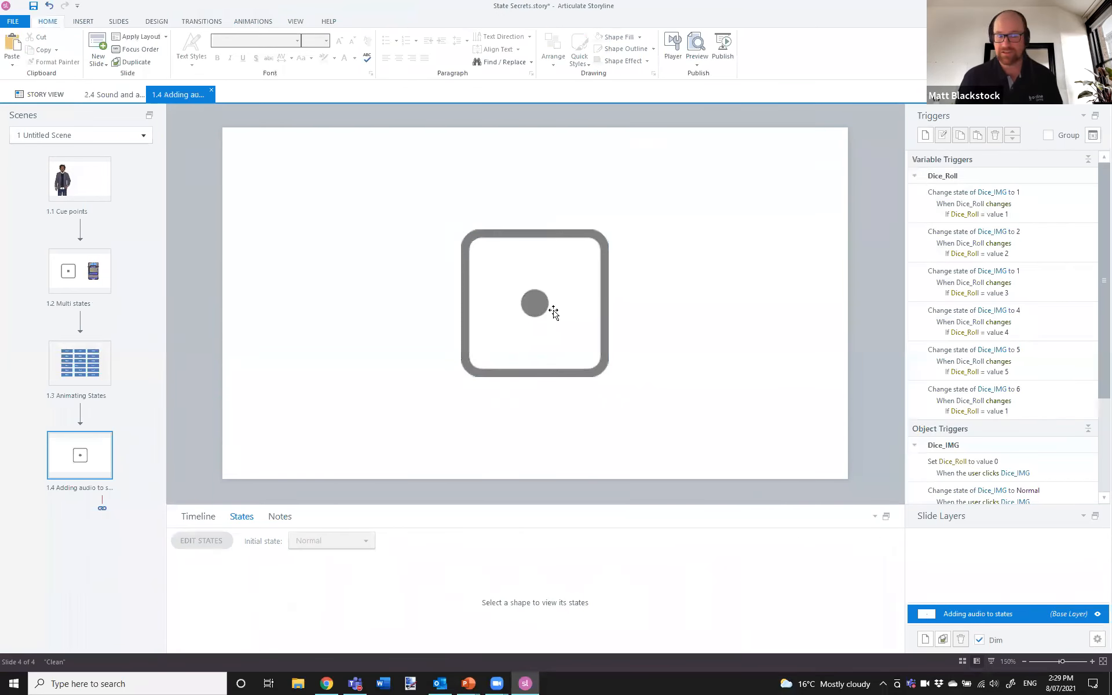
pyautogui.click(489, 315)
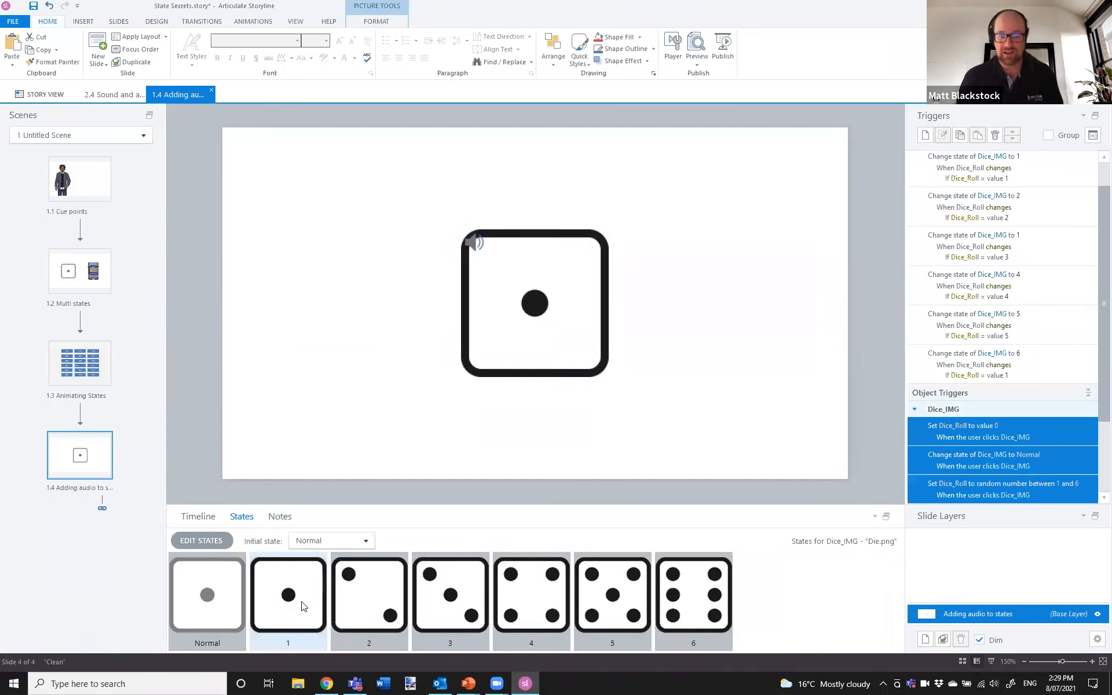
pyautogui.click(200, 541)
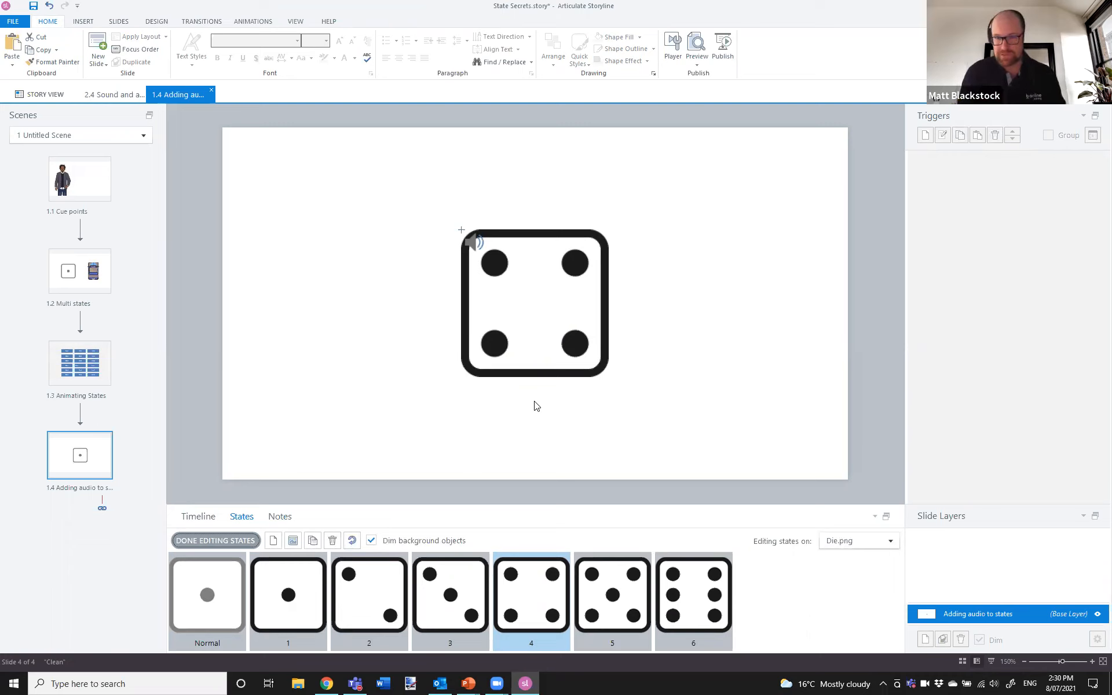
pyautogui.click(210, 543)
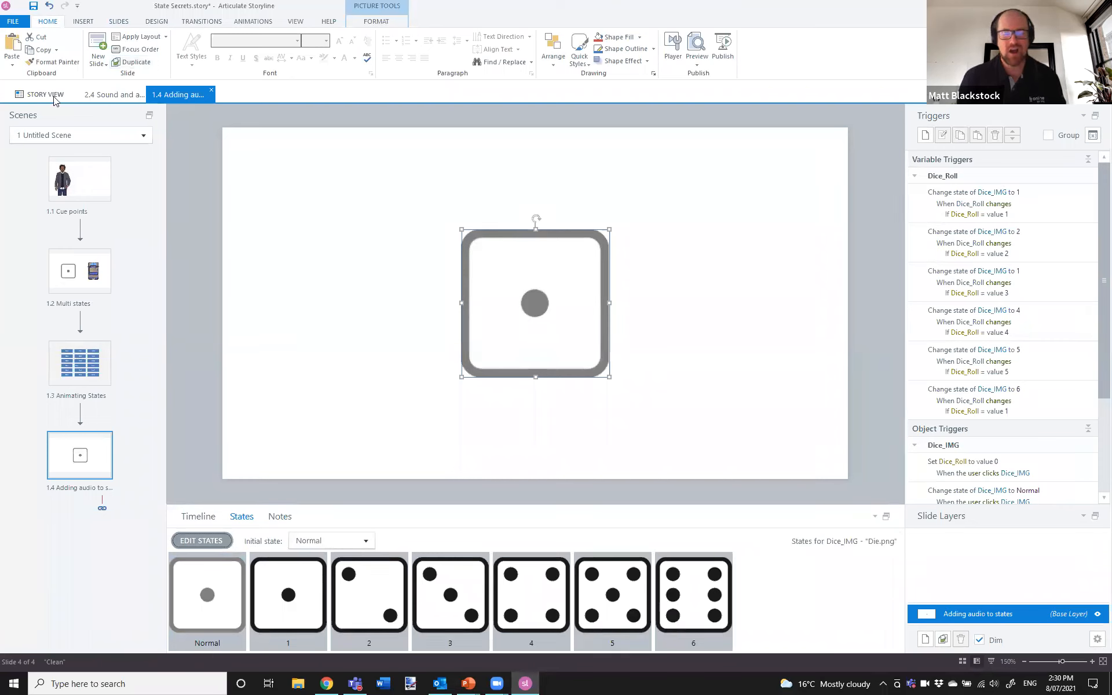
# Open slide 2.5 Cut and Paste and examine the Normal, Hover and Selected states of both characters
pyautogui.click(84, 24)
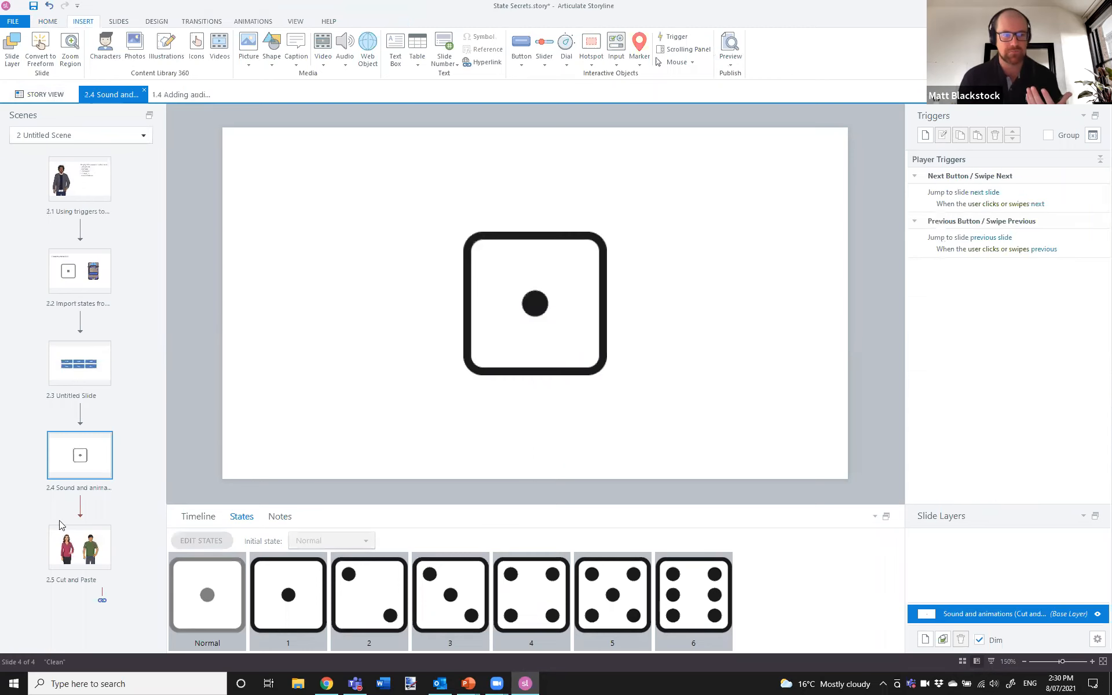
pyautogui.click(64, 536)
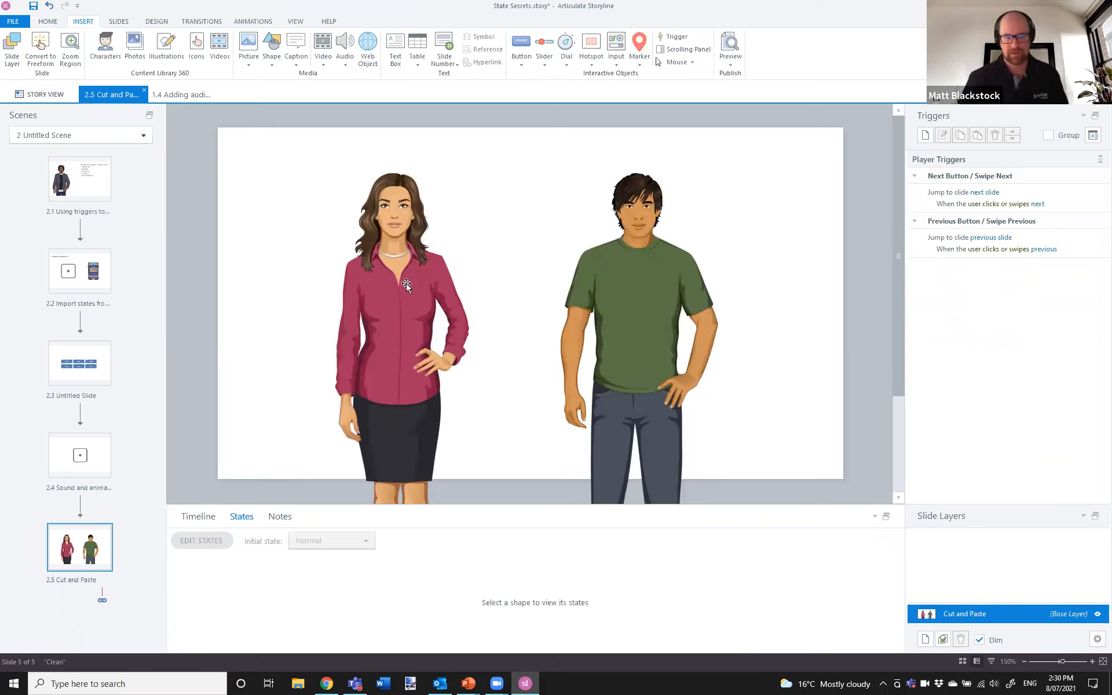
pyautogui.click(403, 339)
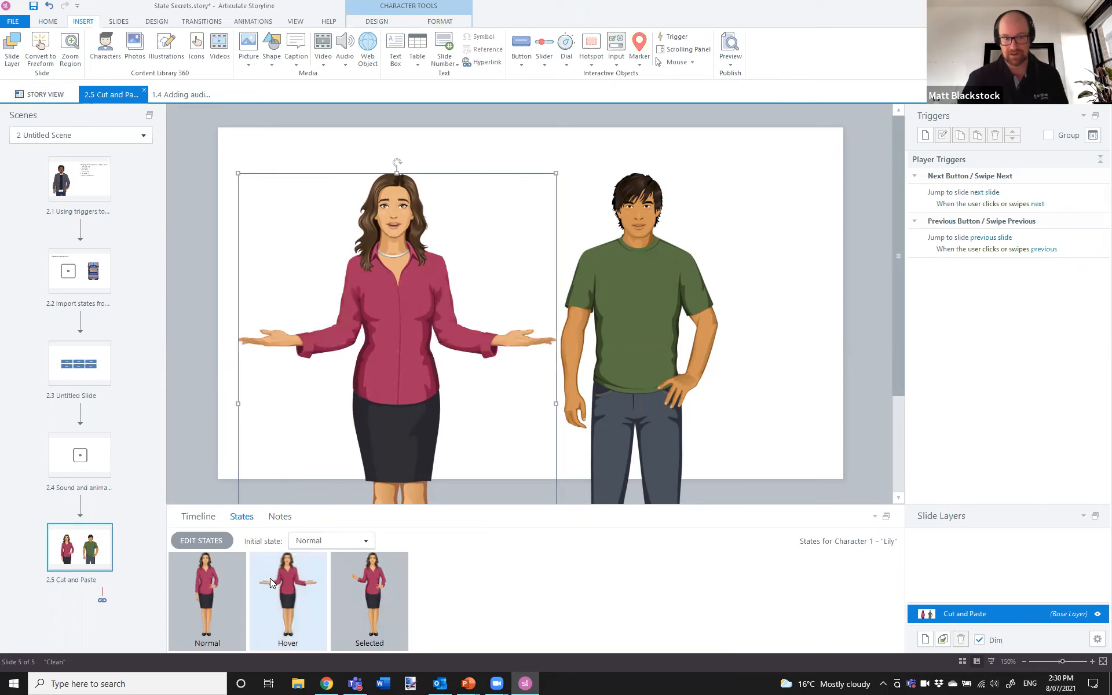
pyautogui.click(631, 303)
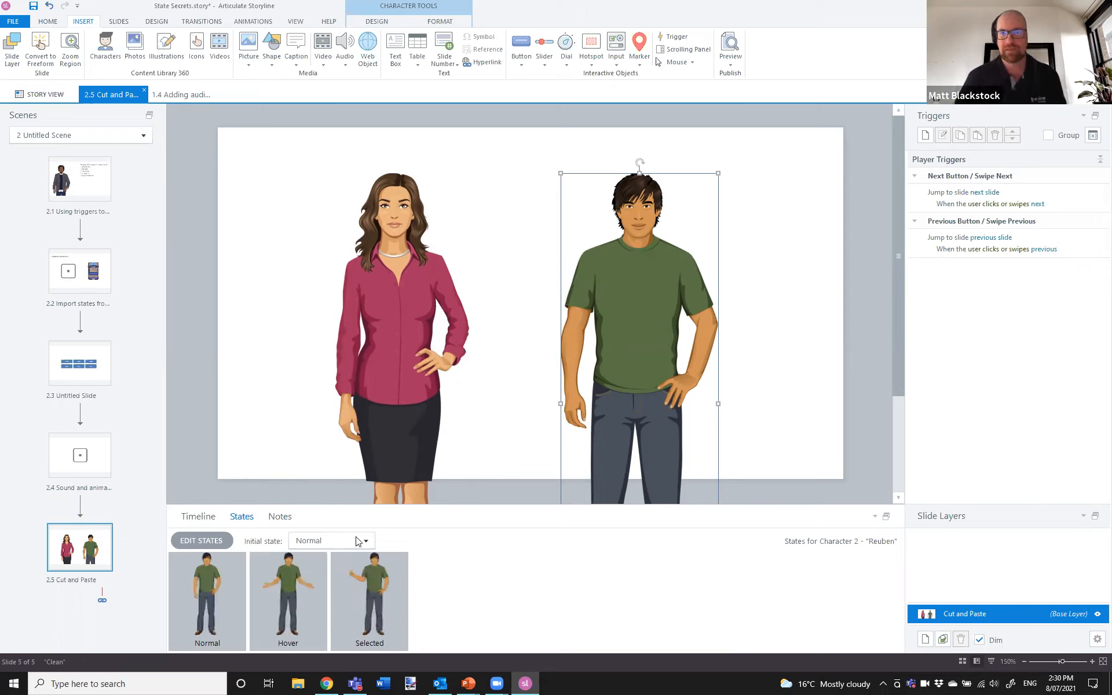
# Preview slide 2.5, test the Hover and Selected states of both characters, and close the preview
pyautogui.press('F12')
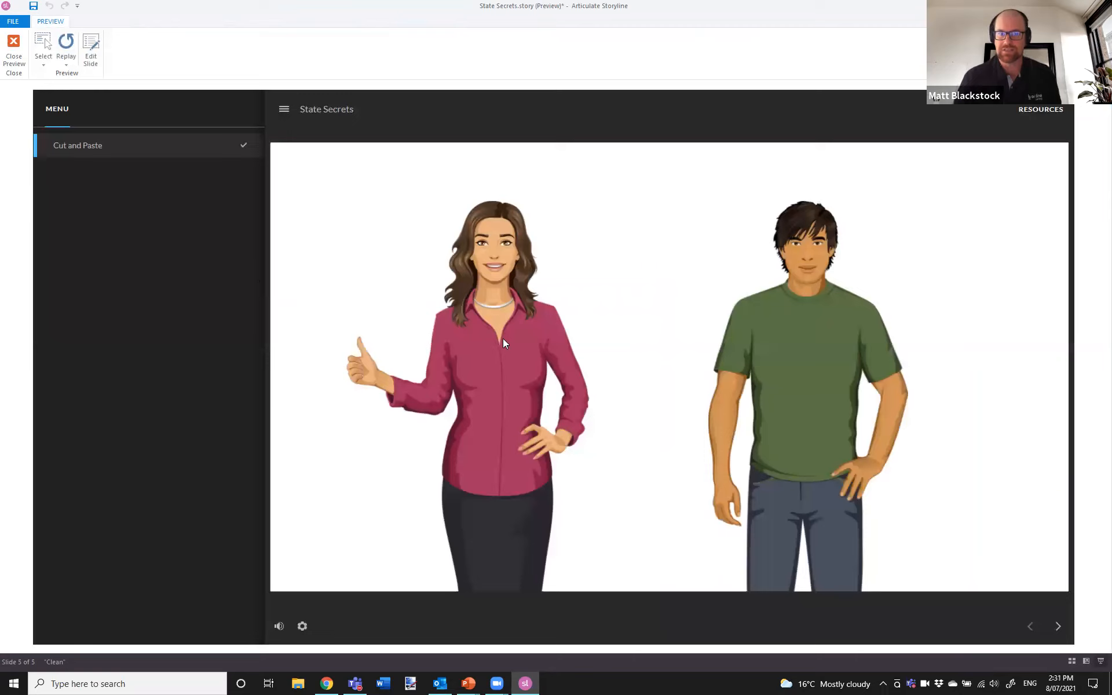
pyautogui.click(512, 375)
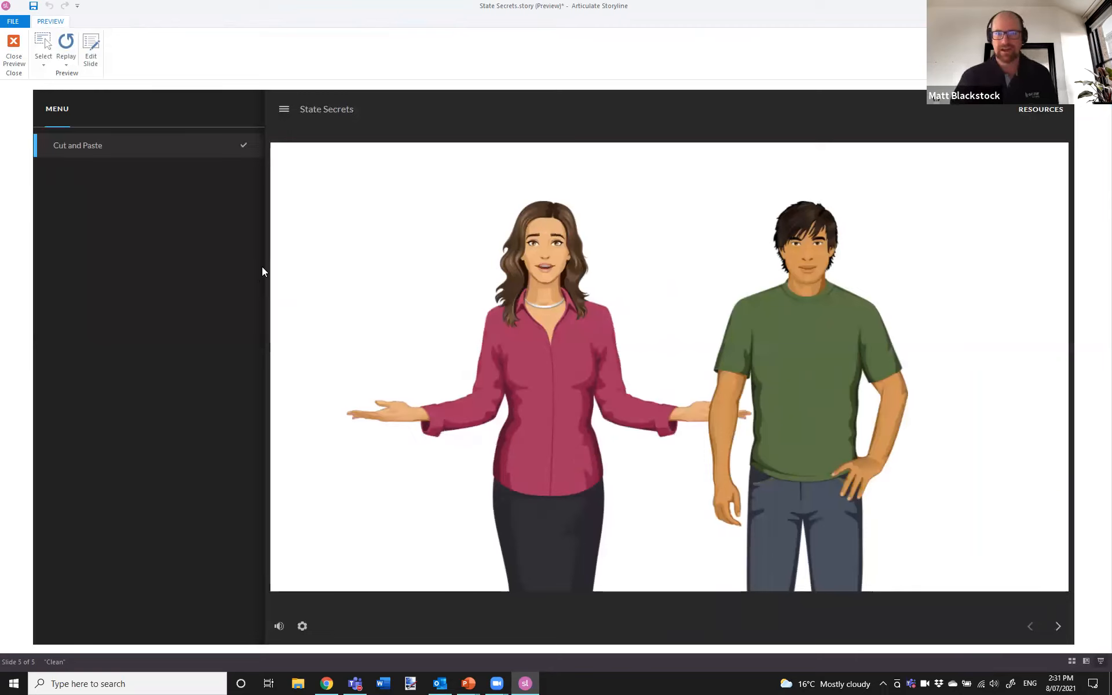
pyautogui.click(443, 351)
pyautogui.click(443, 351)
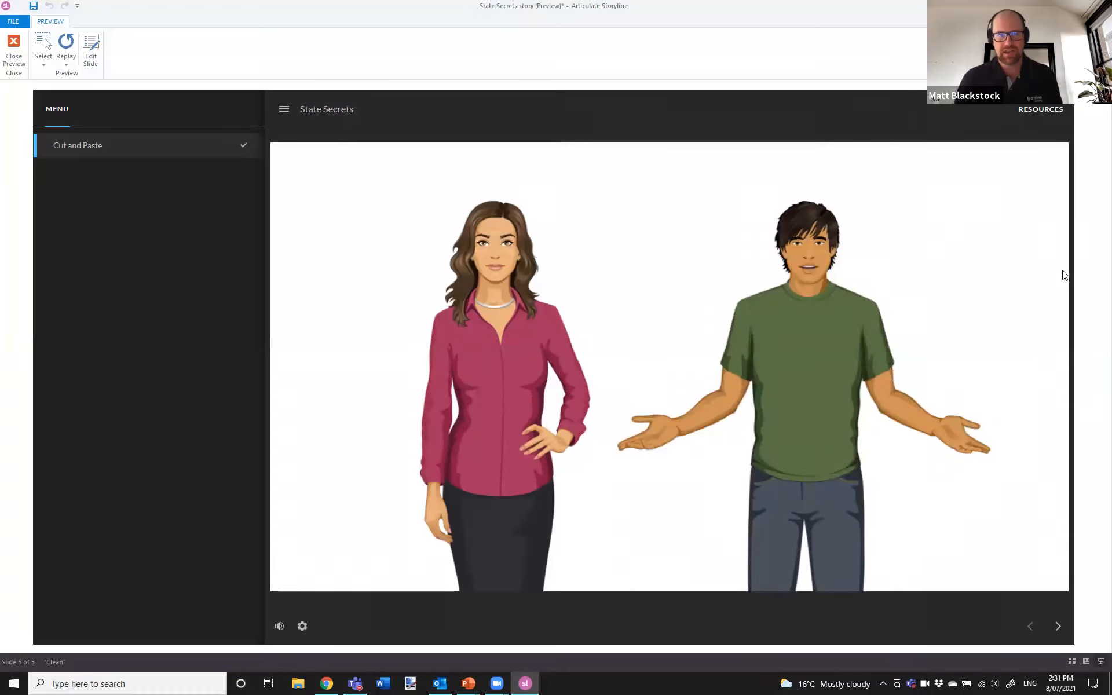
pyautogui.click(812, 338)
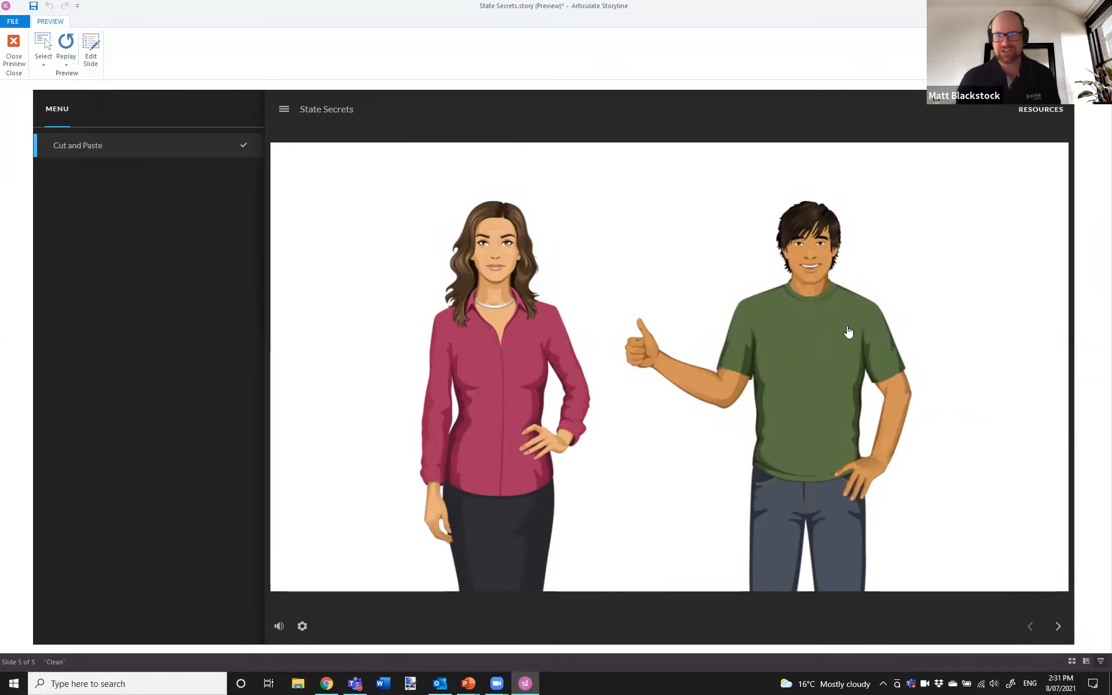
pyautogui.click(809, 383)
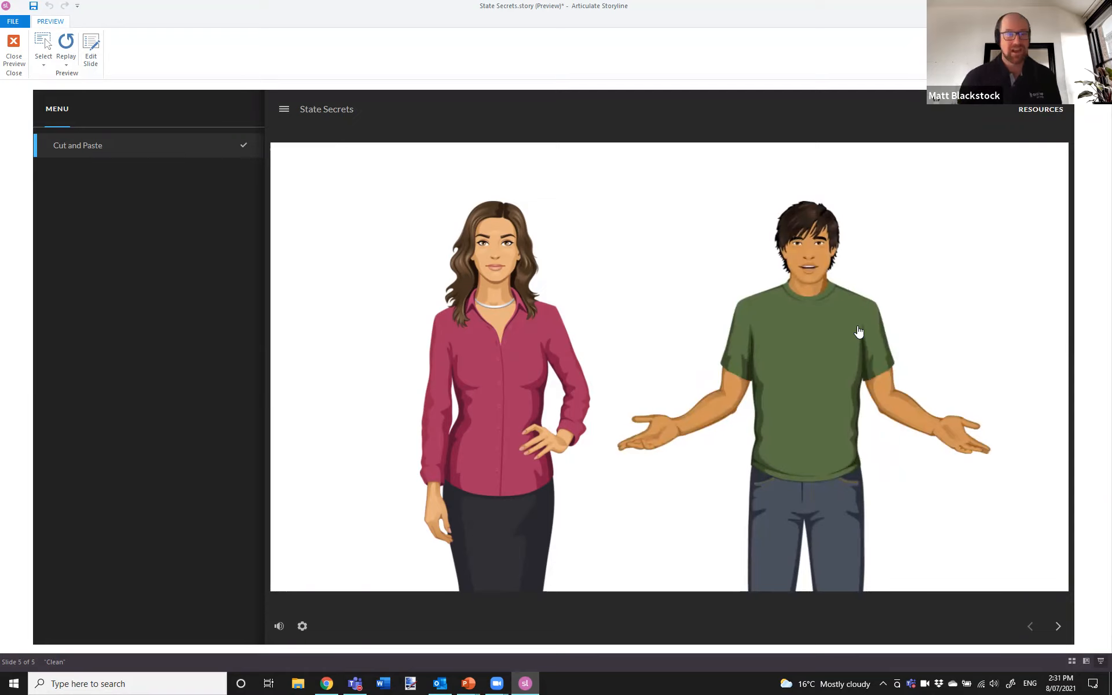
pyautogui.click(14, 51)
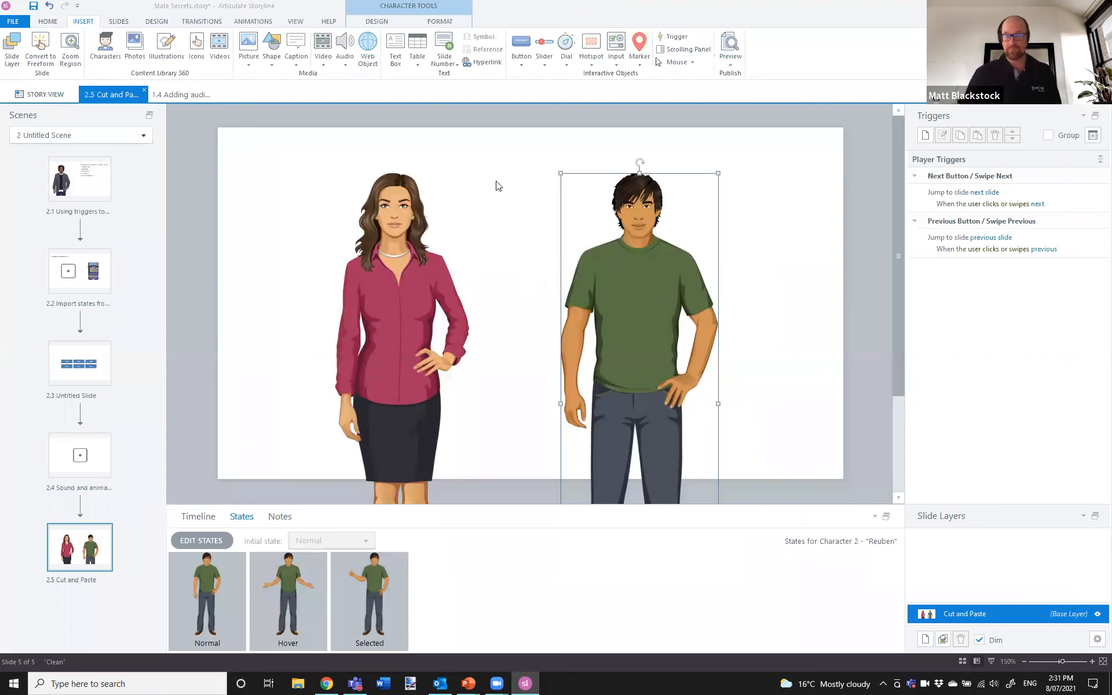
# Cut and repaste the female character in her Selected state, finish editing her states, and test the result in a slide preview
pyautogui.click(377, 294)
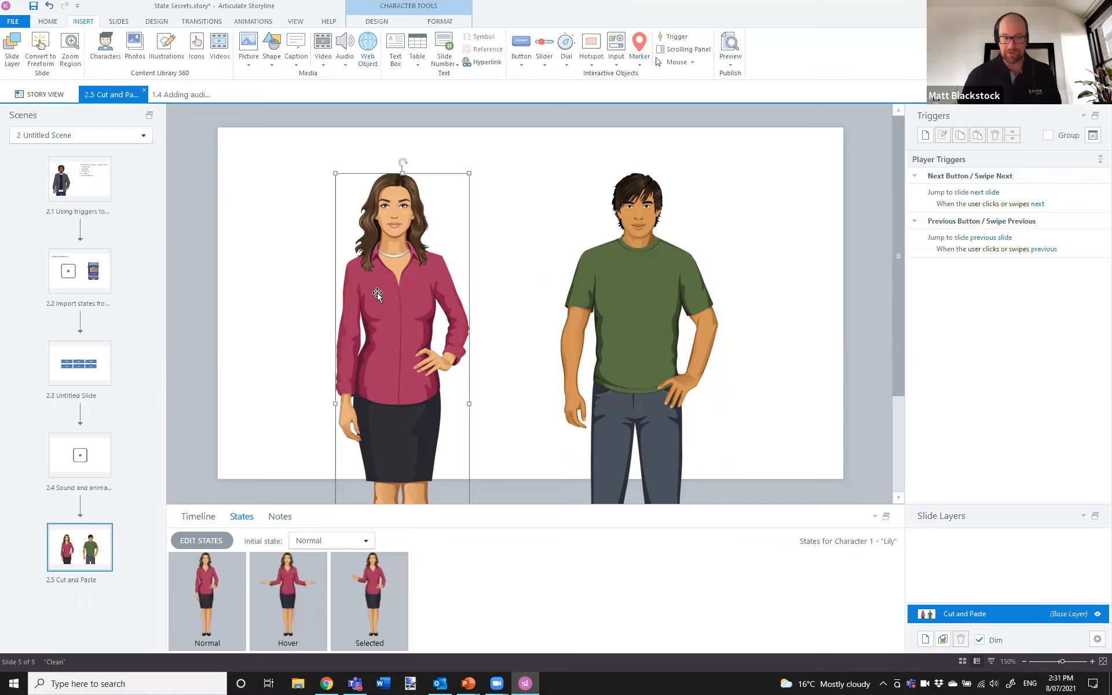
pyautogui.click(195, 542)
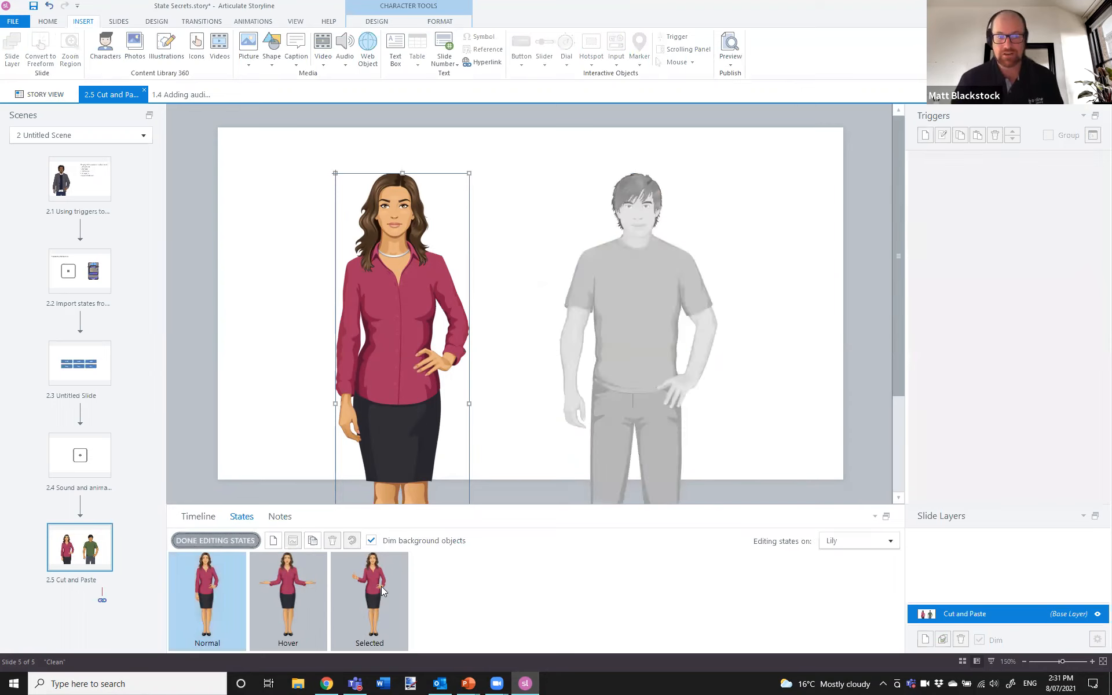
pyautogui.click(381, 586)
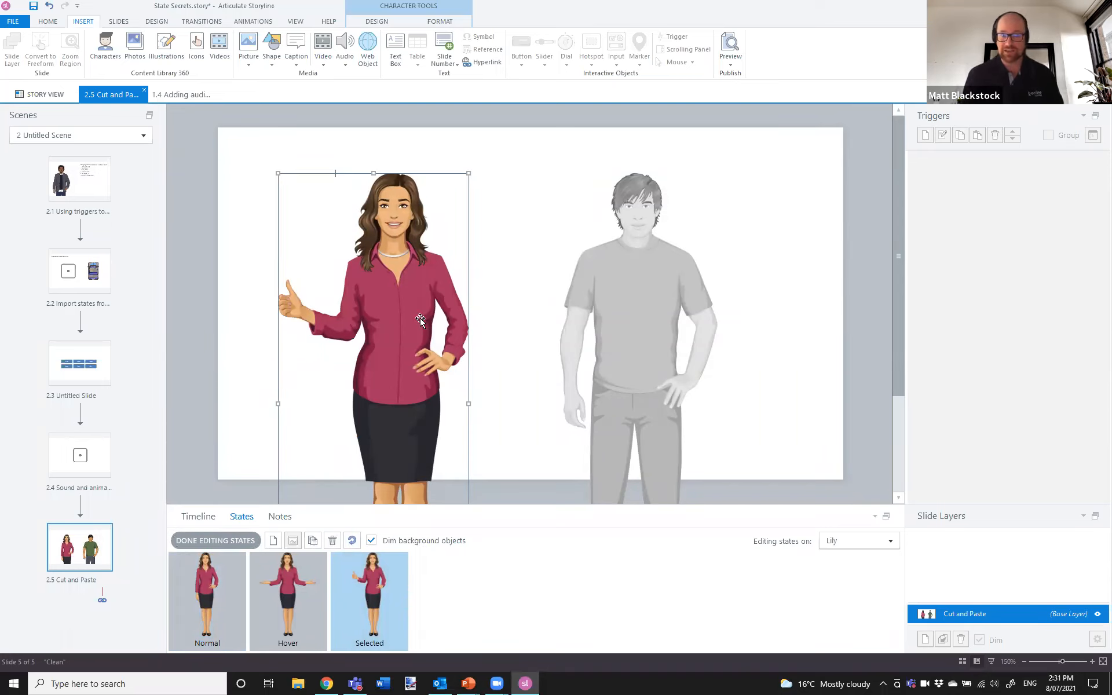
pyautogui.hotkey('ctrl', 'x')
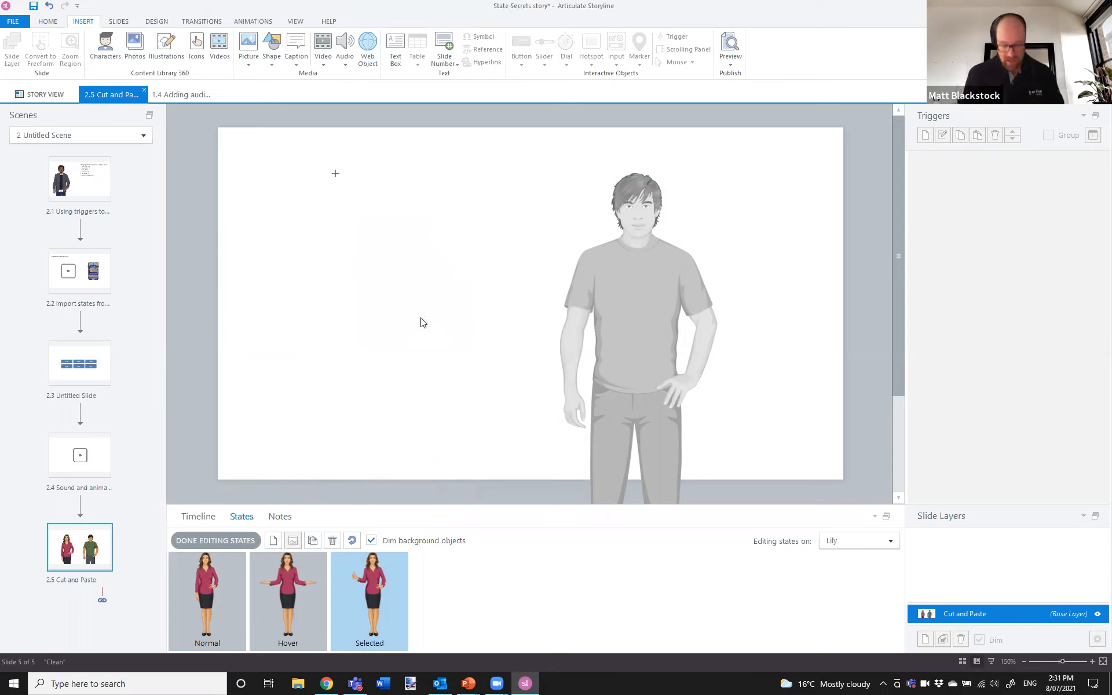
pyautogui.hotkey('ctrl', 'v')
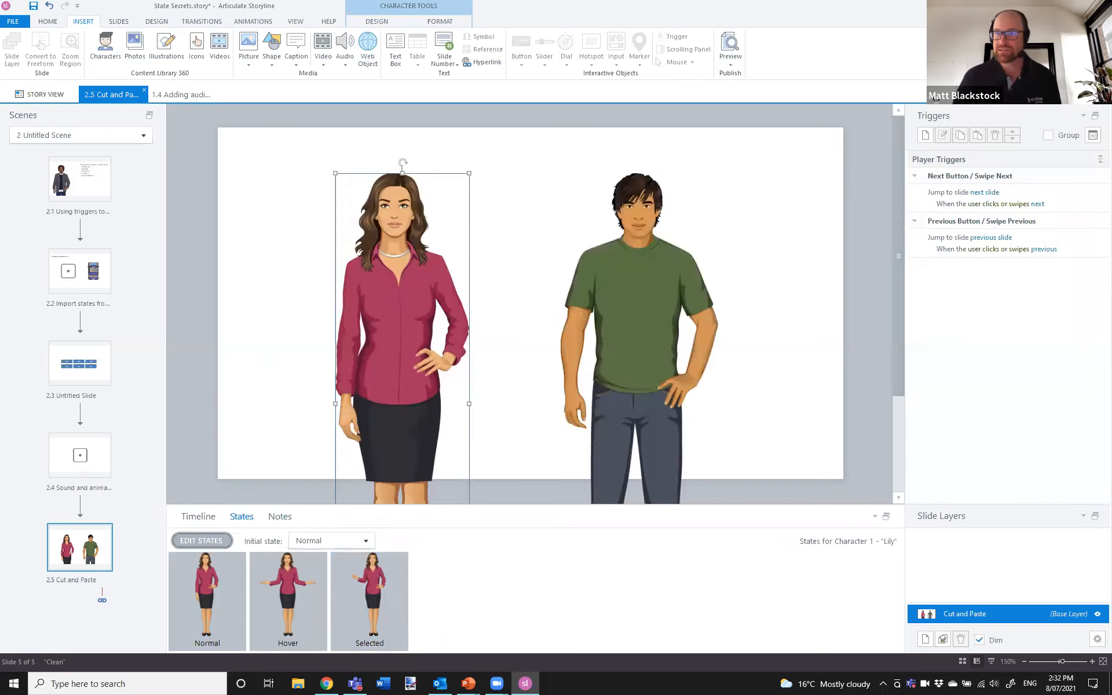
pyautogui.hotkey('ctrl', 'F12')
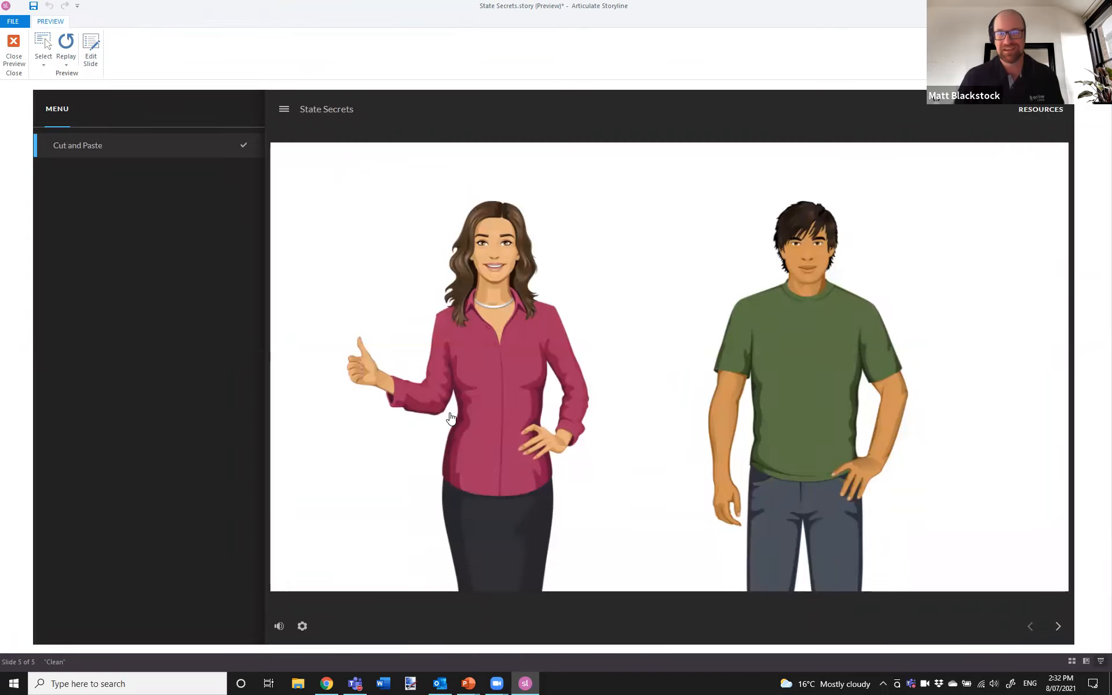
pyautogui.press('Escape')
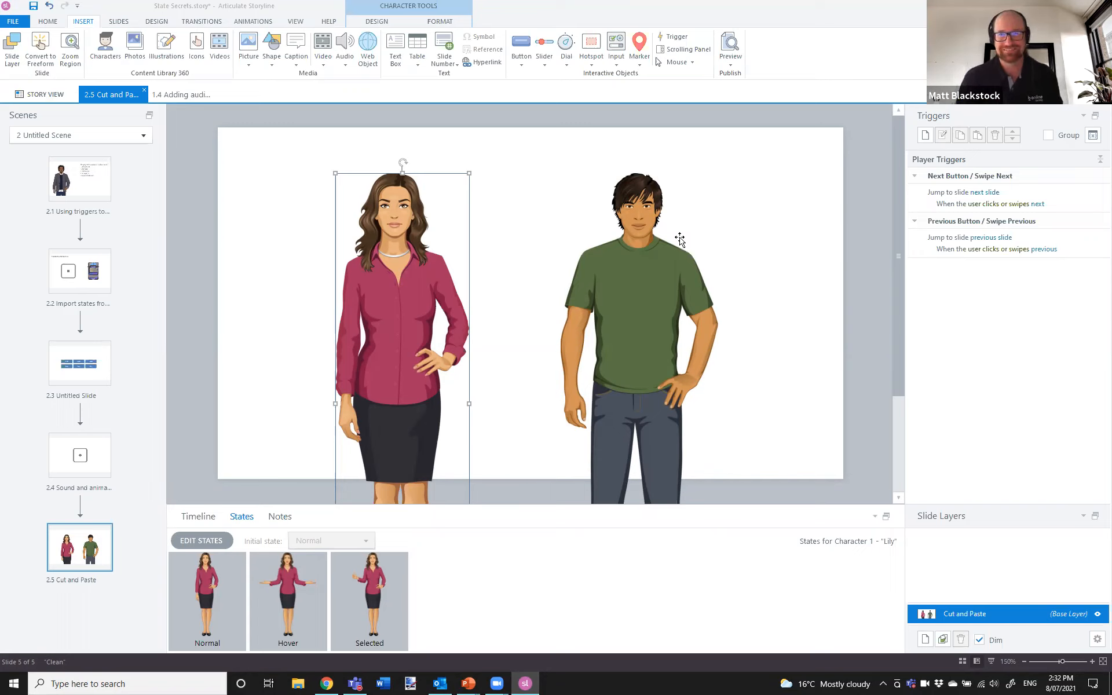
# Switch to the PowerPoint slide show and advance from the State 'Secrets' summary to the company services slide
pyautogui.moveTo(468, 682)
pyautogui.click(467, 627)
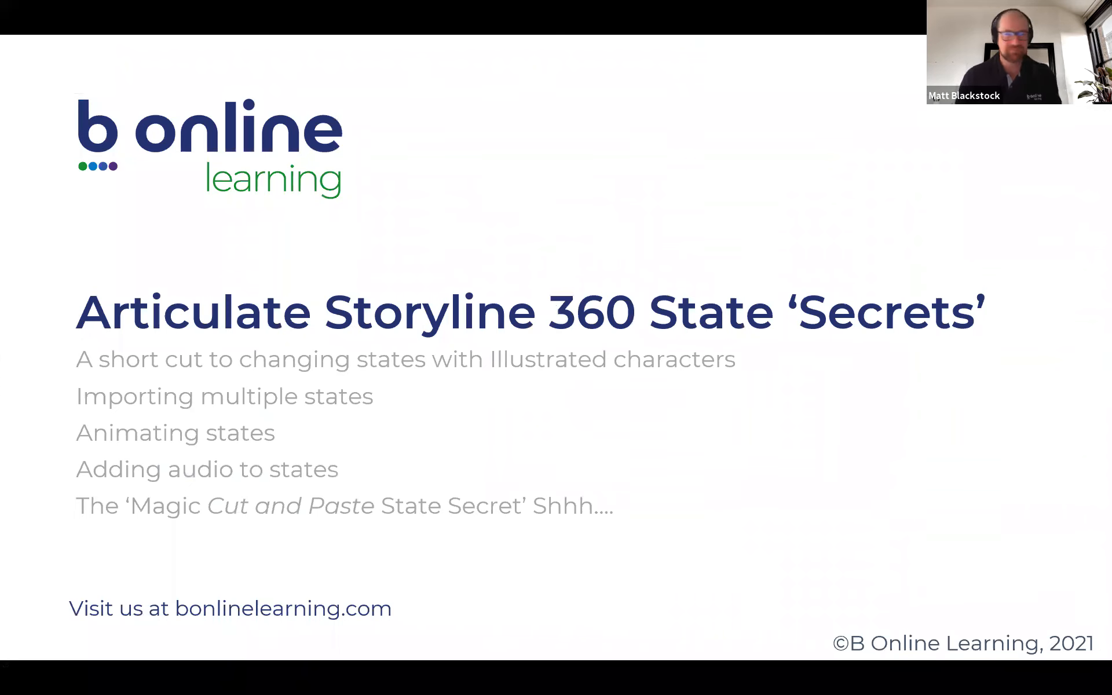
pyautogui.press('Right')
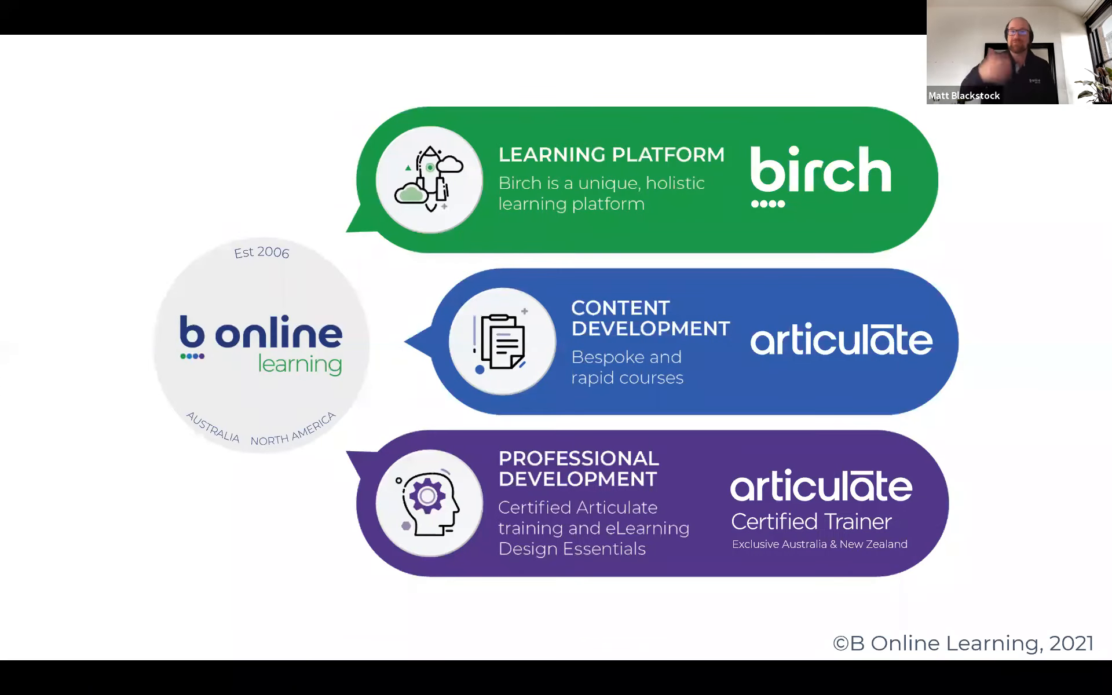